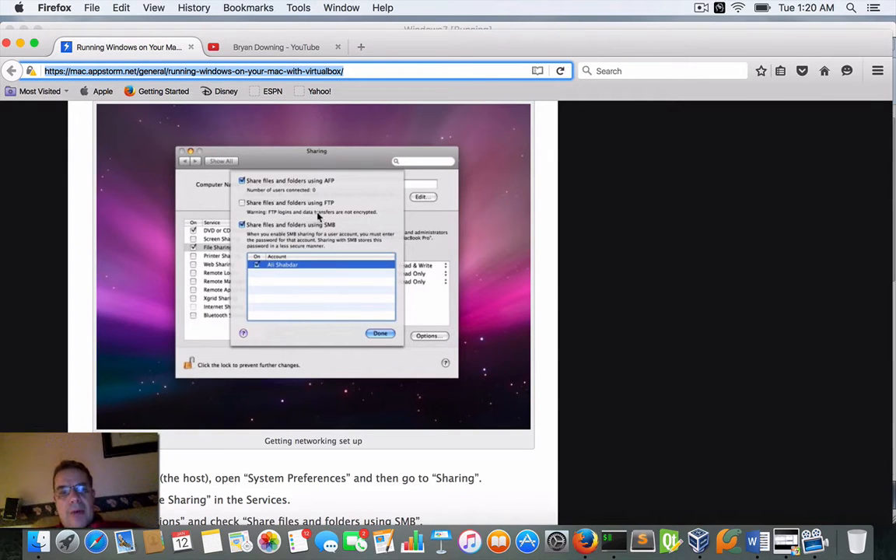
Skim the article on running Windows on a Mac with VirtualBox, and switch to VirtualBox Manager to view the Windows7 machine's details.
{"action": "scroll", "coordinate": [37, 208], "scroll_direction": "down", "scroll_amount": 15}
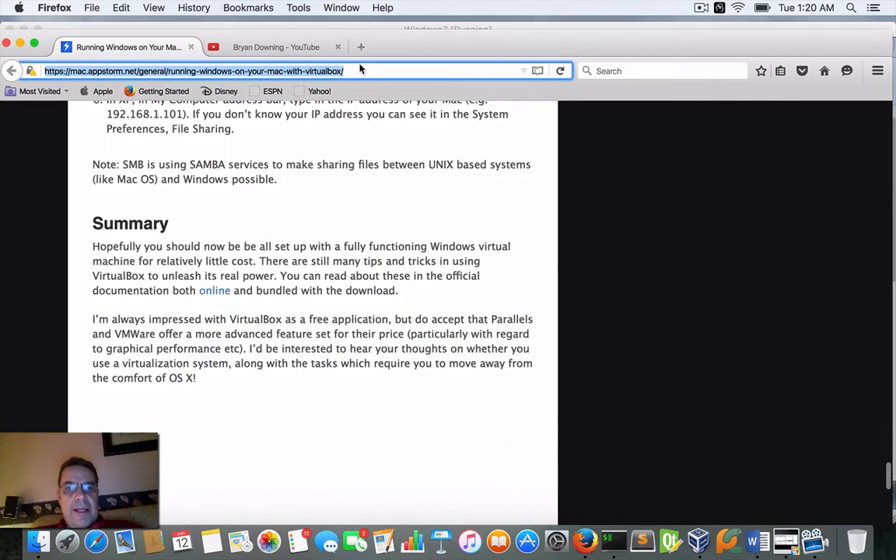
{"action": "scroll", "coordinate": [402, 200], "scroll_direction": "up", "scroll_amount": 10}
{"action": "scroll", "coordinate": [403, 201], "scroll_direction": "up", "scroll_amount": 15}
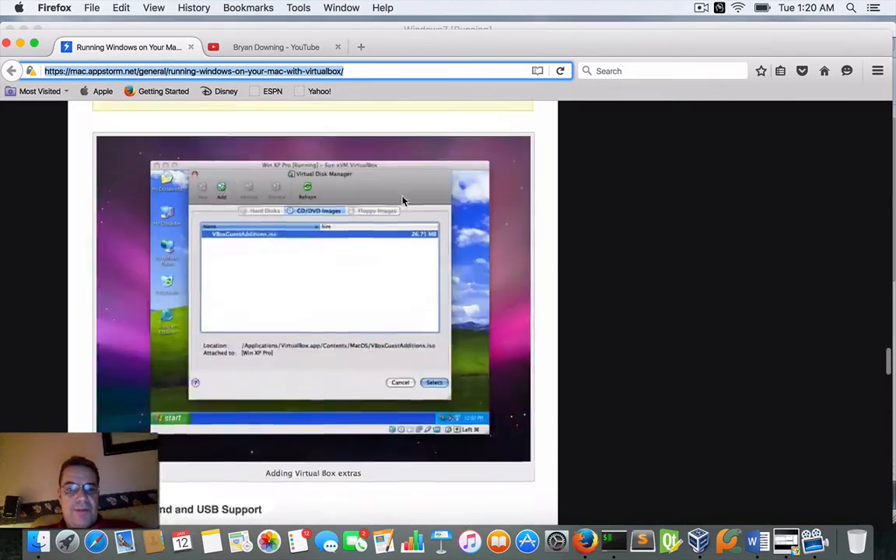
{"action": "scroll", "coordinate": [403, 199], "scroll_direction": "up", "scroll_amount": 15}
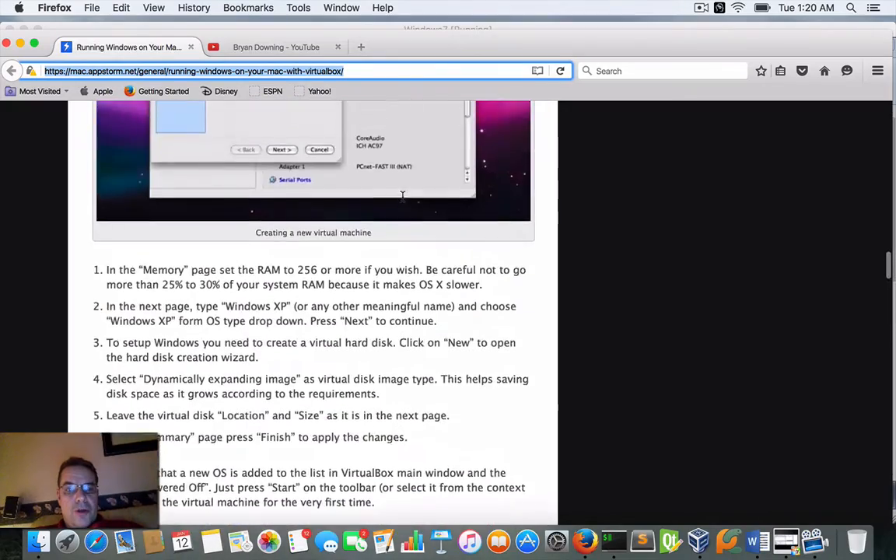
{"action": "scroll", "coordinate": [402, 199], "scroll_direction": "up", "scroll_amount": 12}
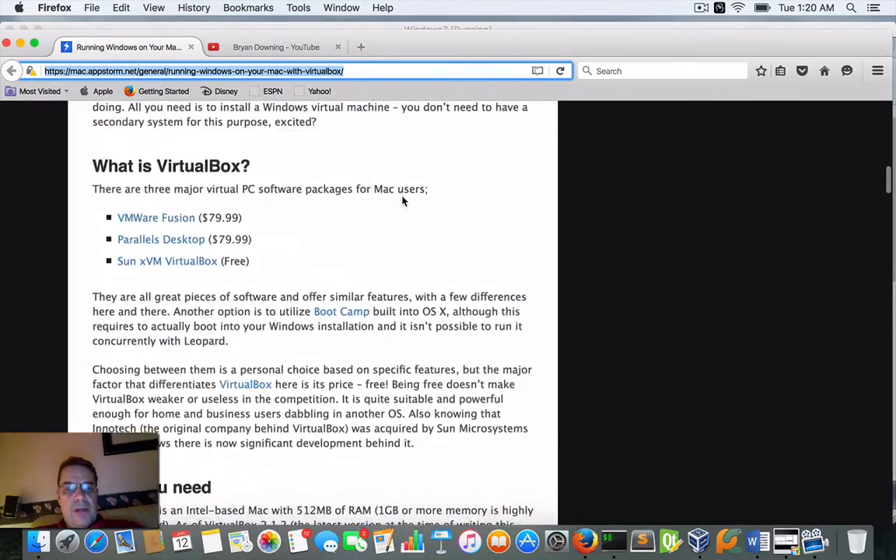
{"action": "scroll", "coordinate": [402, 200], "scroll_direction": "down", "scroll_amount": 8}
{"action": "scroll", "coordinate": [402, 201], "scroll_direction": "down", "scroll_amount": 4}
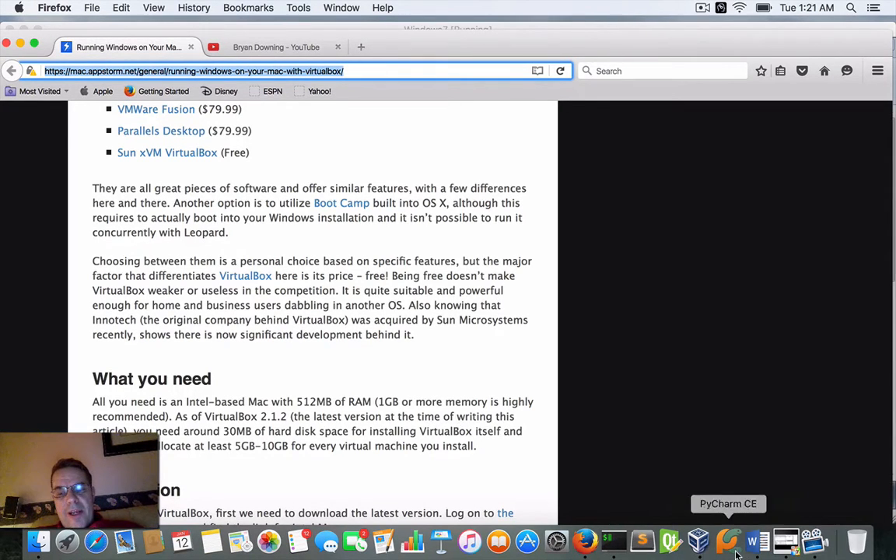
{"action": "left_click", "coordinate": [698, 540]}
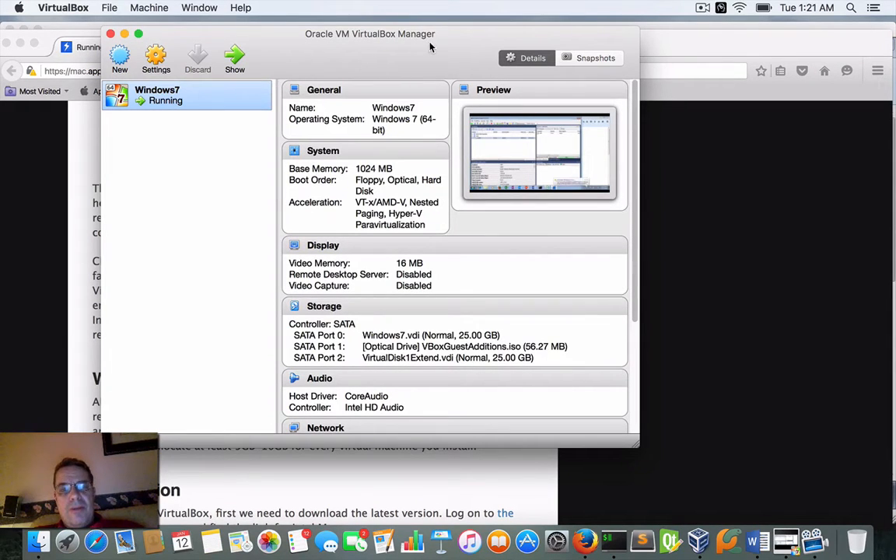
Return to the VirtualBox article in Firefox and review its virtual machine creation, installation media and introduction sections.
{"action": "left_click", "coordinate": [684, 194]}
{"action": "scroll", "coordinate": [385, 314], "scroll_direction": "down", "scroll_amount": 20}
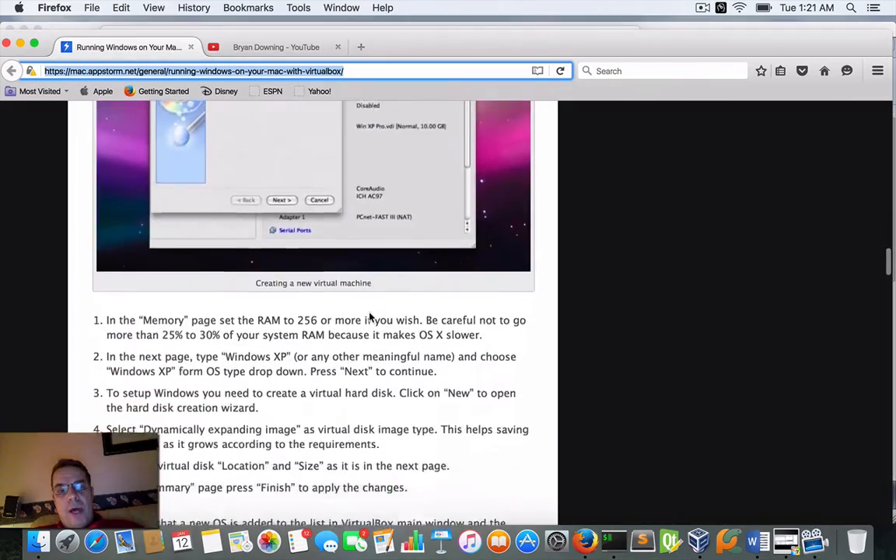
{"action": "scroll", "coordinate": [370, 316], "scroll_direction": "down", "scroll_amount": 10}
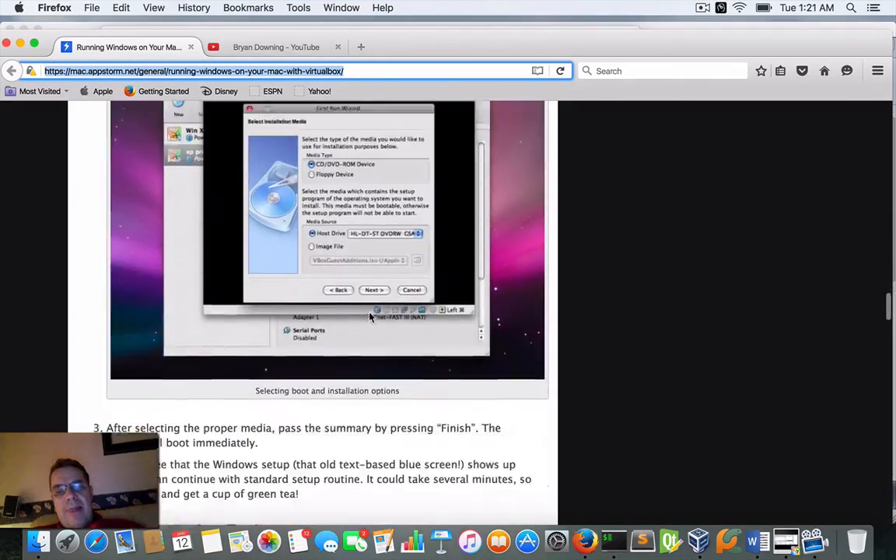
{"action": "scroll", "coordinate": [371, 316], "scroll_direction": "down", "scroll_amount": 3}
{"action": "scroll", "coordinate": [371, 316], "scroll_direction": "up", "scroll_amount": 20}
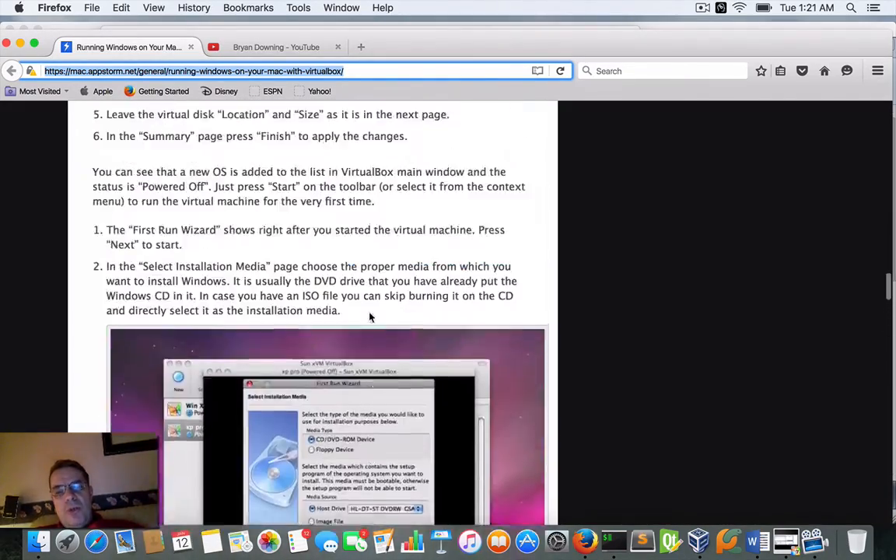
{"action": "scroll", "coordinate": [370, 315], "scroll_direction": "up", "scroll_amount": 15}
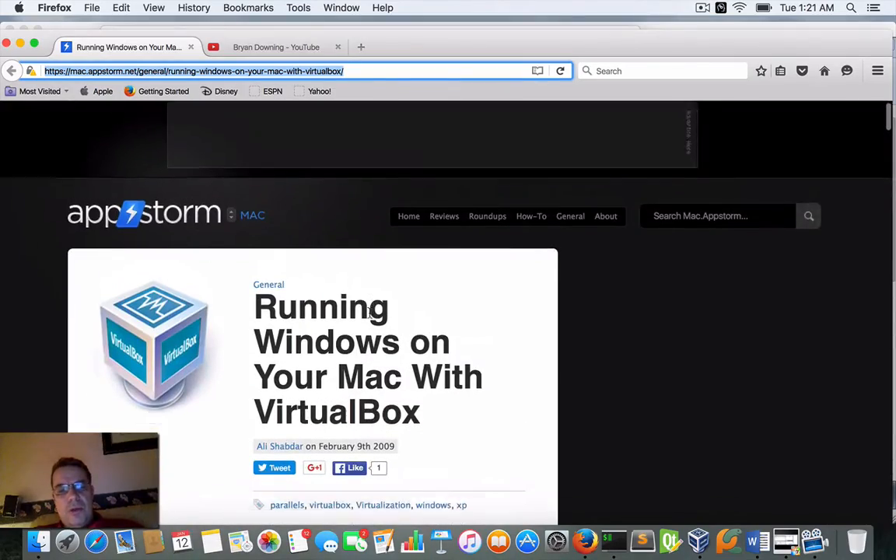
{"action": "scroll", "coordinate": [369, 313], "scroll_direction": "down", "scroll_amount": 5}
{"action": "scroll", "coordinate": [370, 313], "scroll_direction": "down", "scroll_amount": 5}
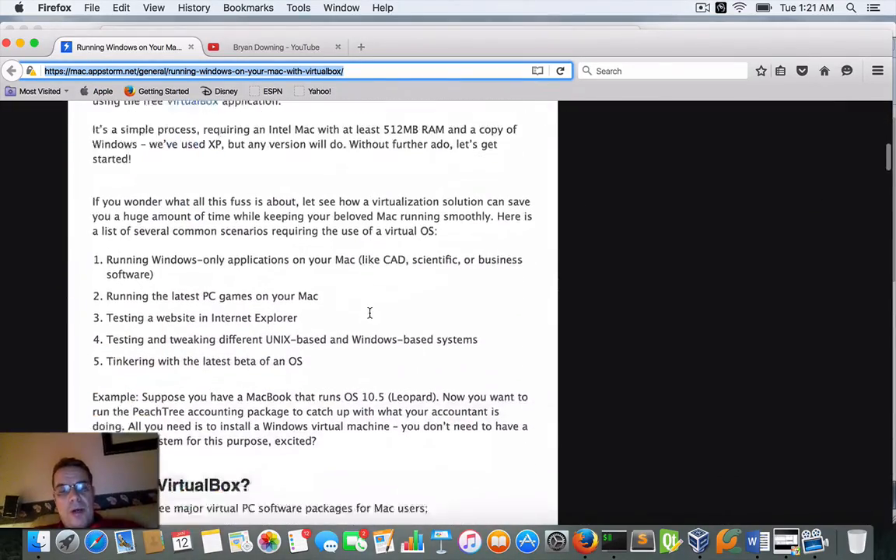
{"action": "scroll", "coordinate": [369, 313], "scroll_direction": "up", "scroll_amount": 10}
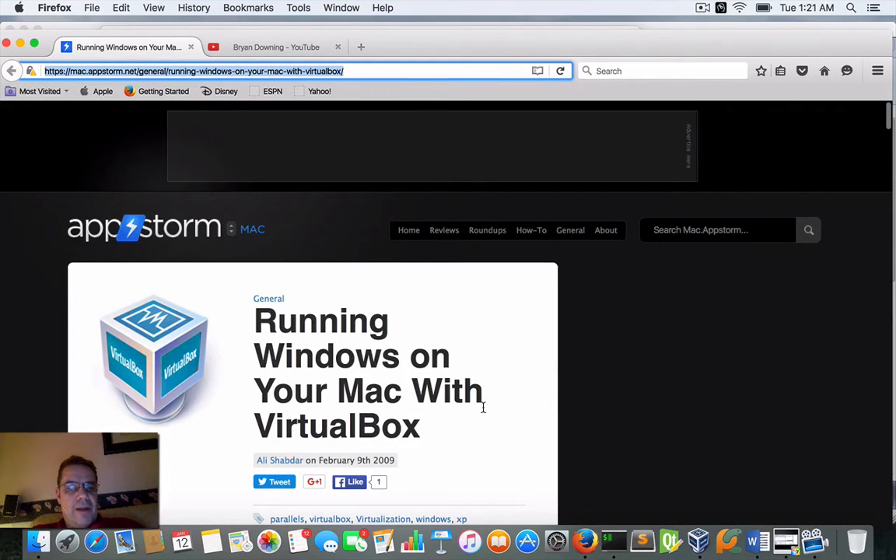
{"action": "scroll", "coordinate": [521, 404], "scroll_direction": "down", "scroll_amount": 5}
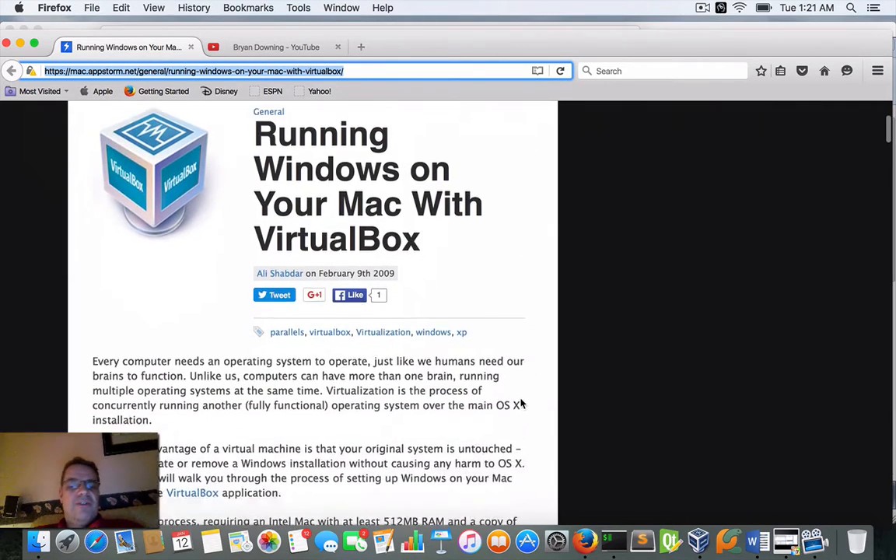
{"action": "scroll", "coordinate": [615, 266], "scroll_direction": "up", "scroll_amount": 5}
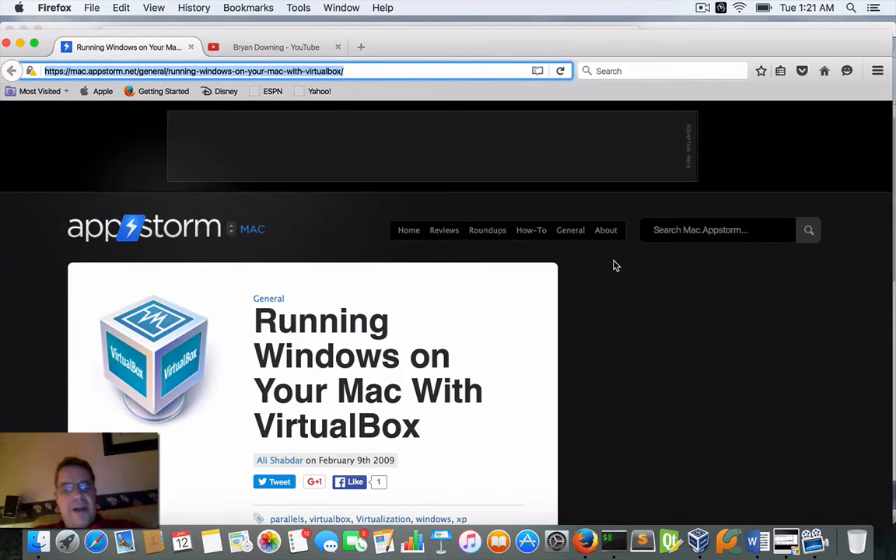
{"action": "scroll", "coordinate": [614, 266], "scroll_direction": "down", "scroll_amount": 1}
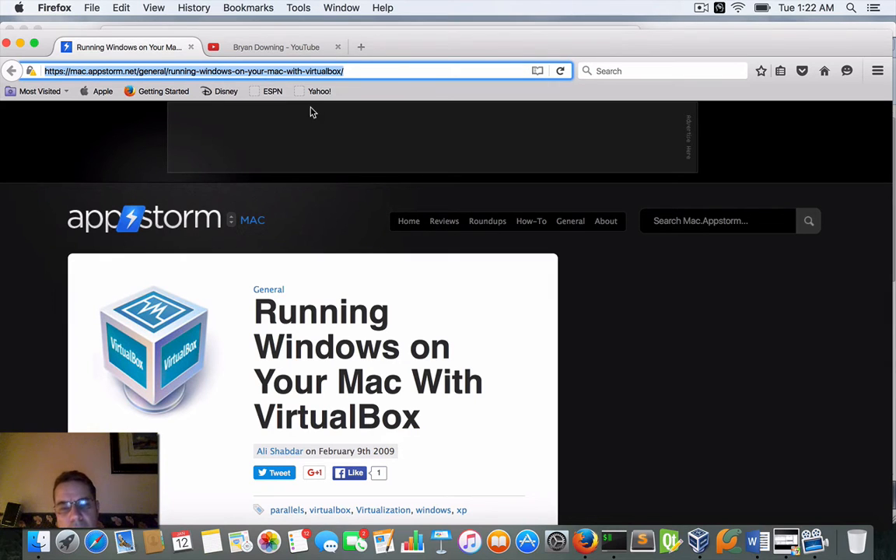
Switch to the YouTube channel's playlists page, look over the created playlists and open the IQFeed playlist.
{"action": "left_click", "coordinate": [247, 45]}
{"action": "scroll", "coordinate": [260, 140], "scroll_direction": "down", "scroll_amount": 10}
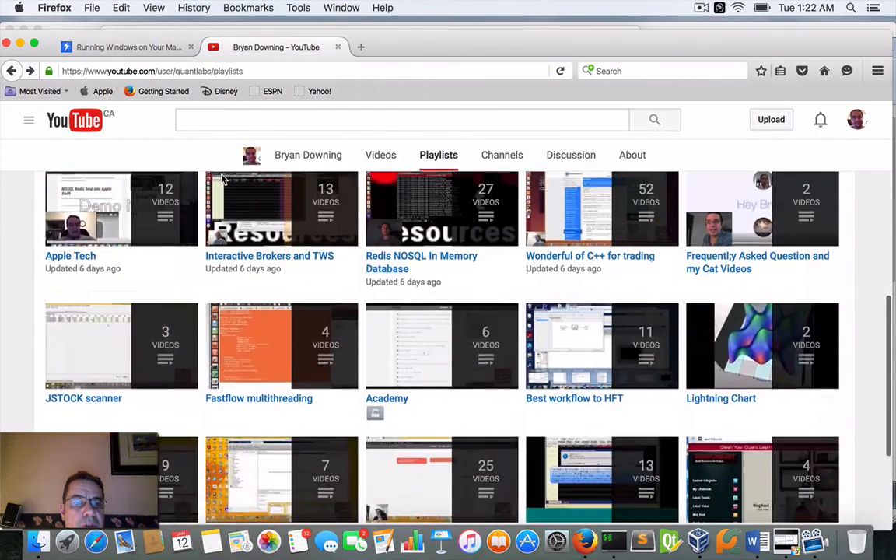
{"action": "left_click", "coordinate": [242, 71]}
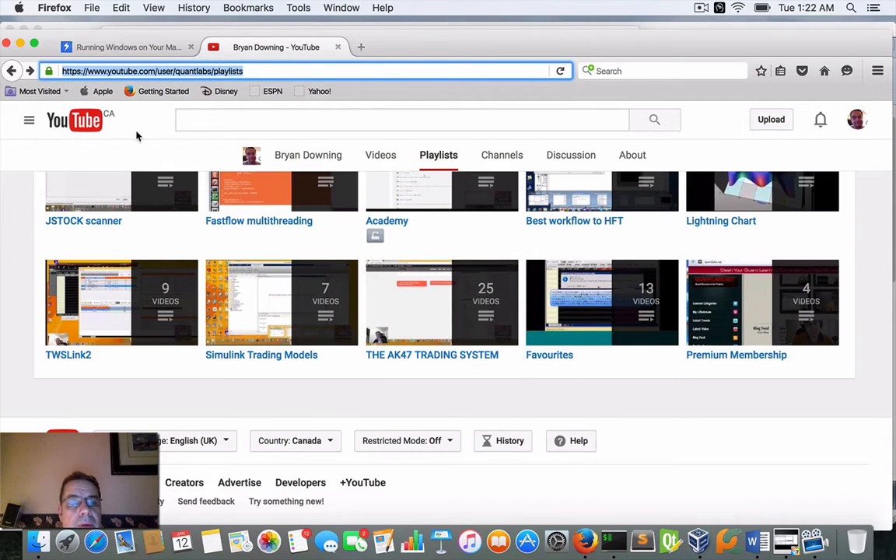
{"action": "scroll", "coordinate": [398, 221], "scroll_direction": "up", "scroll_amount": 10}
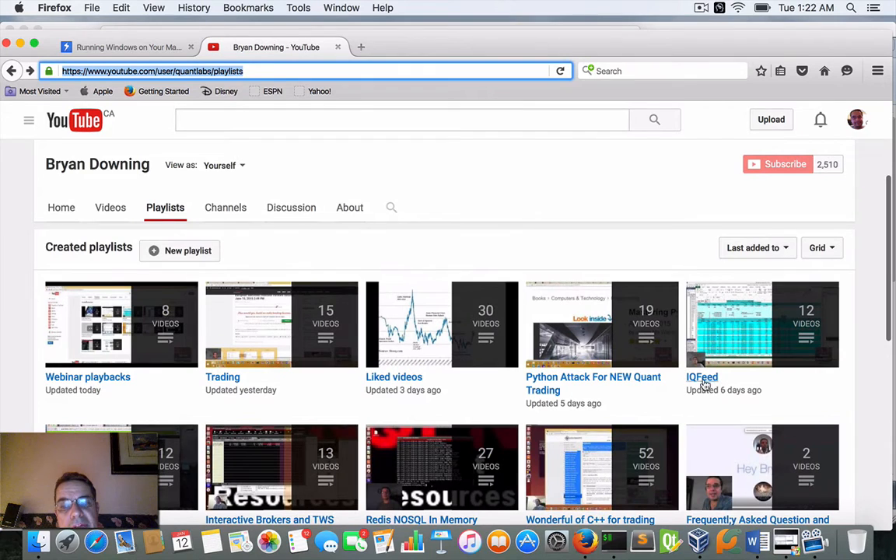
{"action": "left_click", "coordinate": [704, 378]}
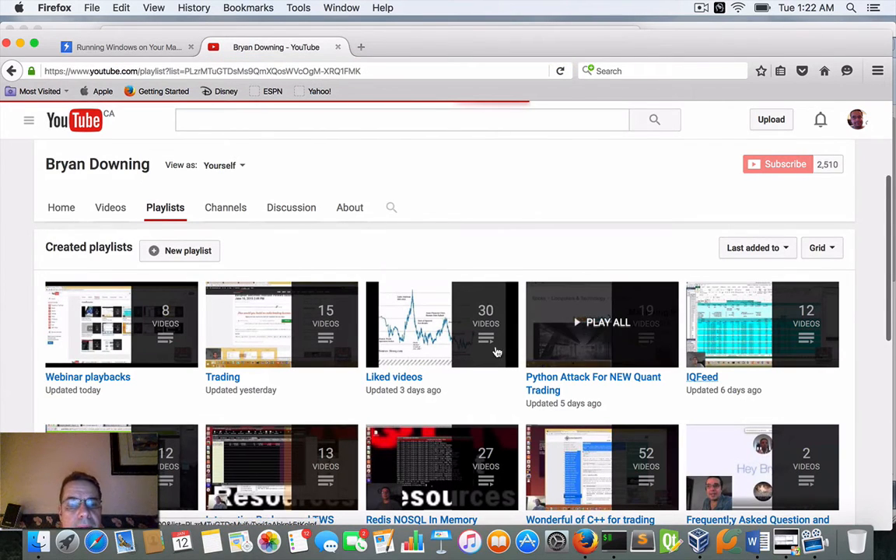
Look through the videos listed in the IQFeed playlist, including the API, Matlab and QCollector demos.
{"action": "scroll", "coordinate": [447, 348], "scroll_direction": "down", "scroll_amount": 1}
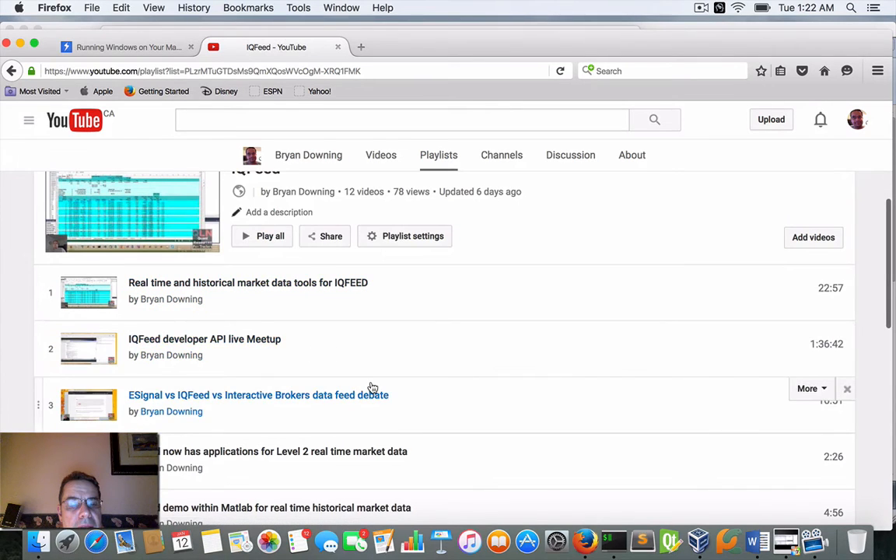
{"action": "scroll", "coordinate": [369, 386], "scroll_direction": "down", "scroll_amount": 1}
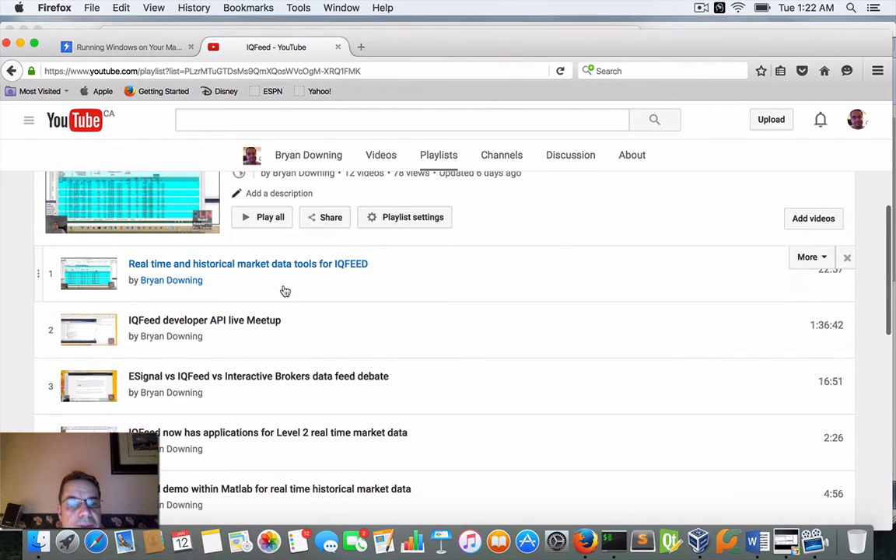
{"action": "scroll", "coordinate": [384, 388], "scroll_direction": "up", "scroll_amount": 1}
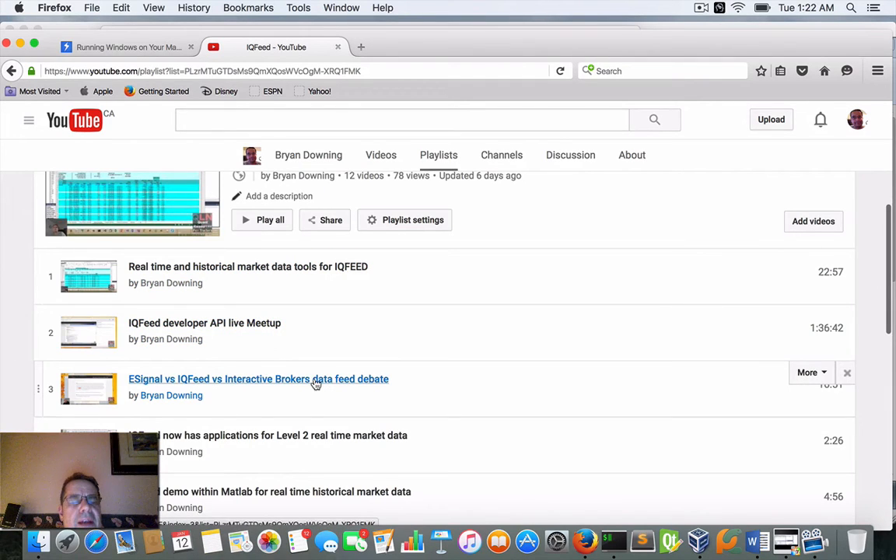
{"action": "scroll", "coordinate": [314, 383], "scroll_direction": "down", "scroll_amount": 1}
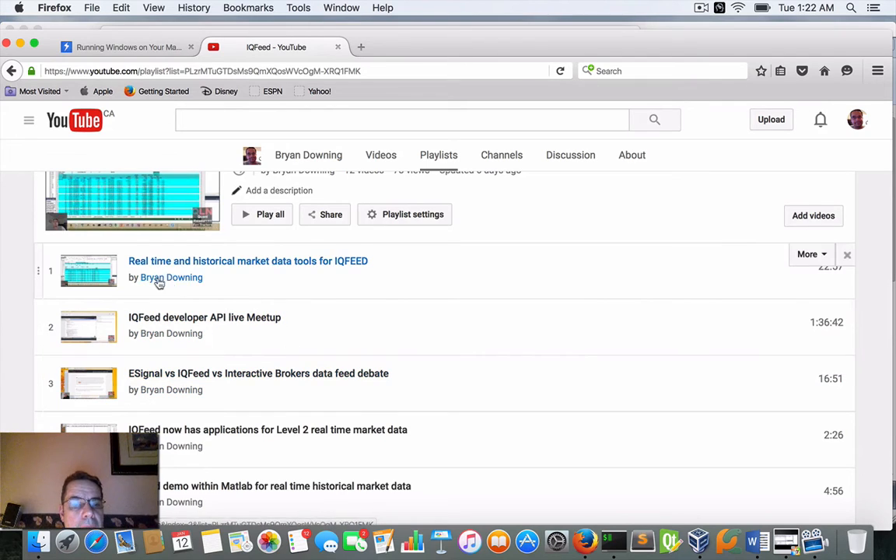
{"action": "scroll", "coordinate": [343, 384], "scroll_direction": "down", "scroll_amount": 2}
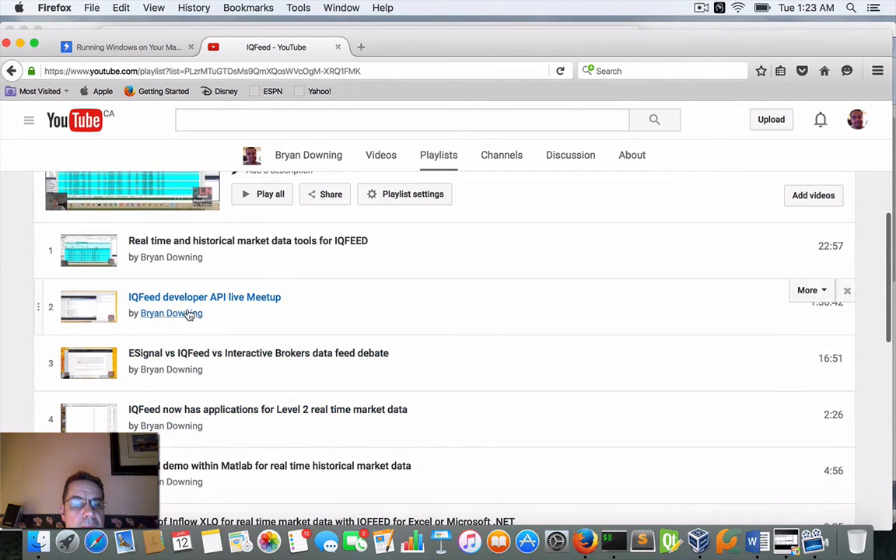
{"action": "left_click", "coordinate": [141, 313]}
{"action": "scroll", "coordinate": [456, 376], "scroll_direction": "up", "scroll_amount": 3}
{"action": "scroll", "coordinate": [457, 377], "scroll_direction": "down", "scroll_amount": 10}
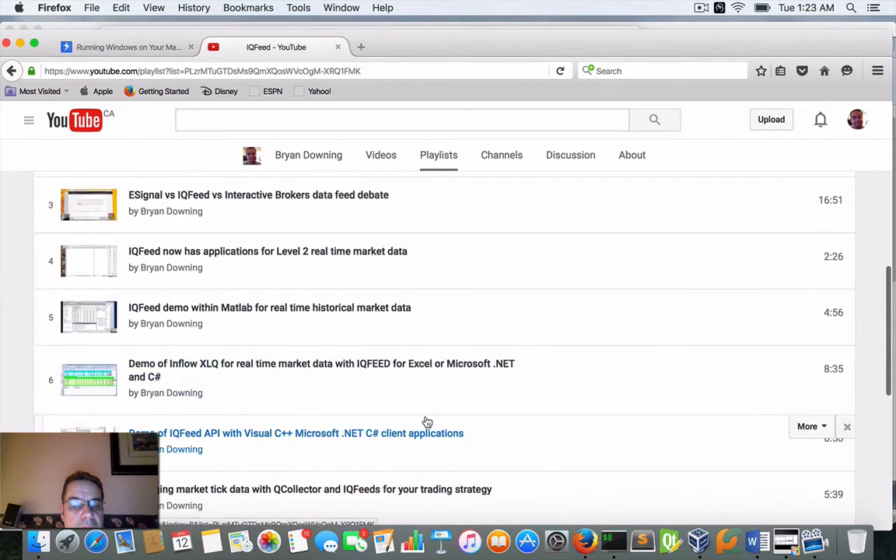
{"action": "scroll", "coordinate": [498, 418], "scroll_direction": "up", "scroll_amount": 4}
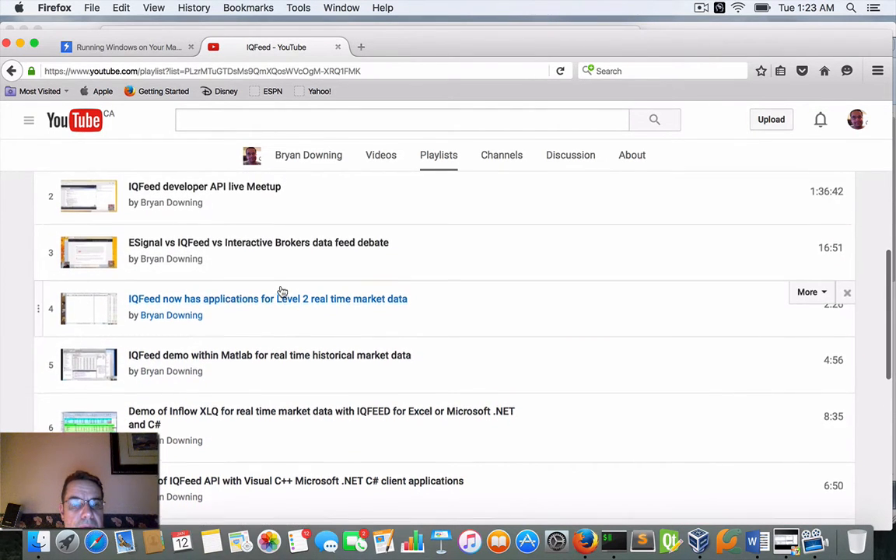
{"action": "scroll", "coordinate": [282, 291], "scroll_direction": "up", "scroll_amount": 6}
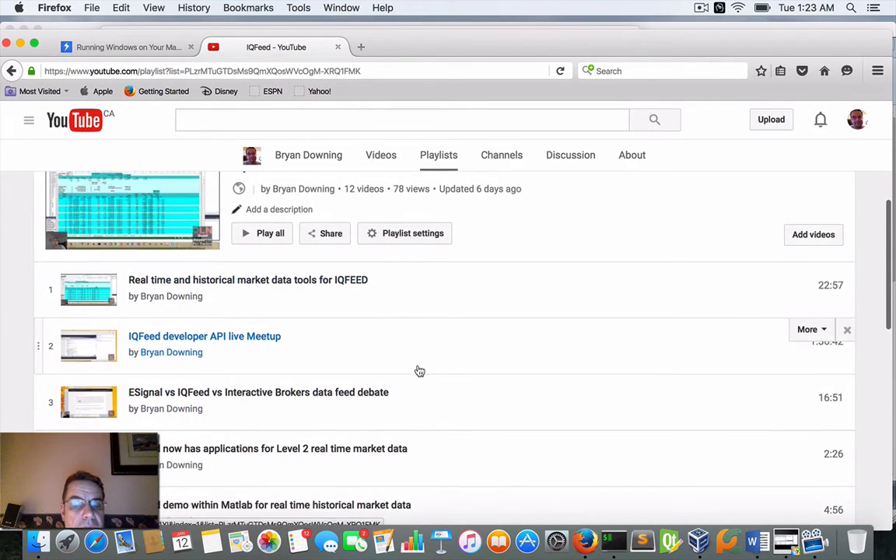
{"action": "scroll", "coordinate": [417, 370], "scroll_direction": "down", "scroll_amount": 4}
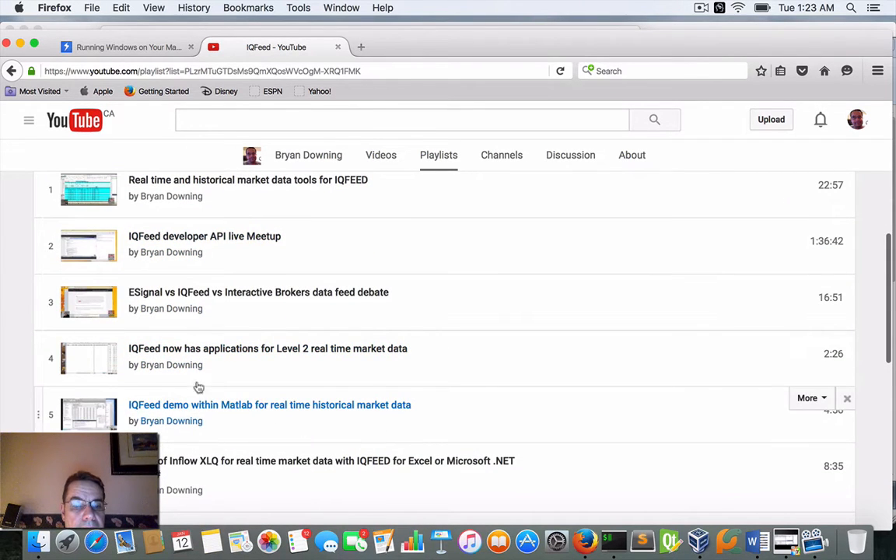
{"action": "scroll", "coordinate": [376, 333], "scroll_direction": "down", "scroll_amount": 2}
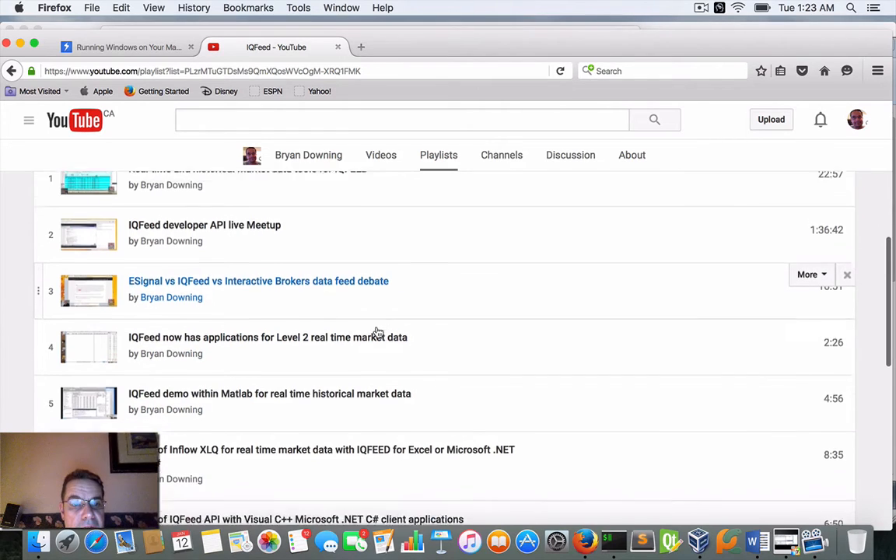
{"action": "scroll", "coordinate": [378, 332], "scroll_direction": "up", "scroll_amount": 3}
{"action": "scroll", "coordinate": [376, 333], "scroll_direction": "up", "scroll_amount": 2}
{"action": "scroll", "coordinate": [376, 334], "scroll_direction": "down", "scroll_amount": 10}
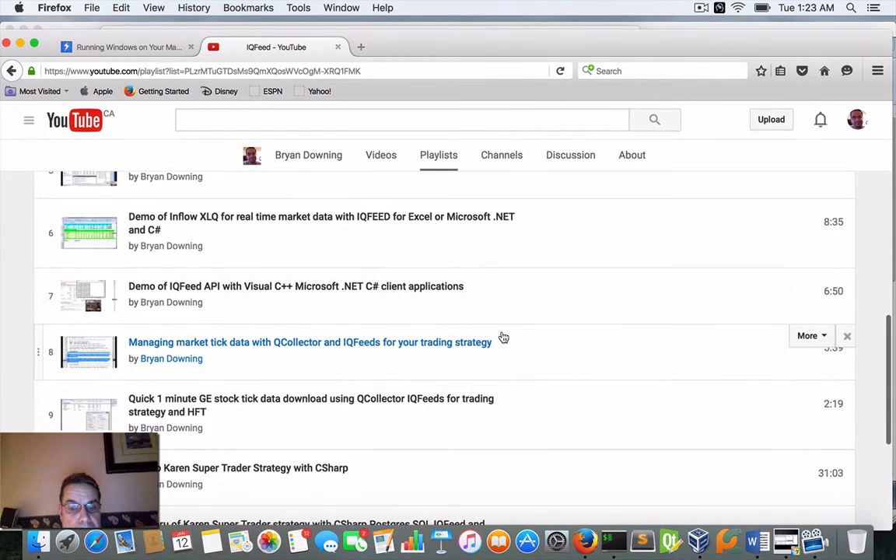
Search the playlist page for "QCollecto" to locate the QCollector videos, and close the search.
{"action": "key", "text": "super+f"}
{"action": "type", "text": "QCollec"}
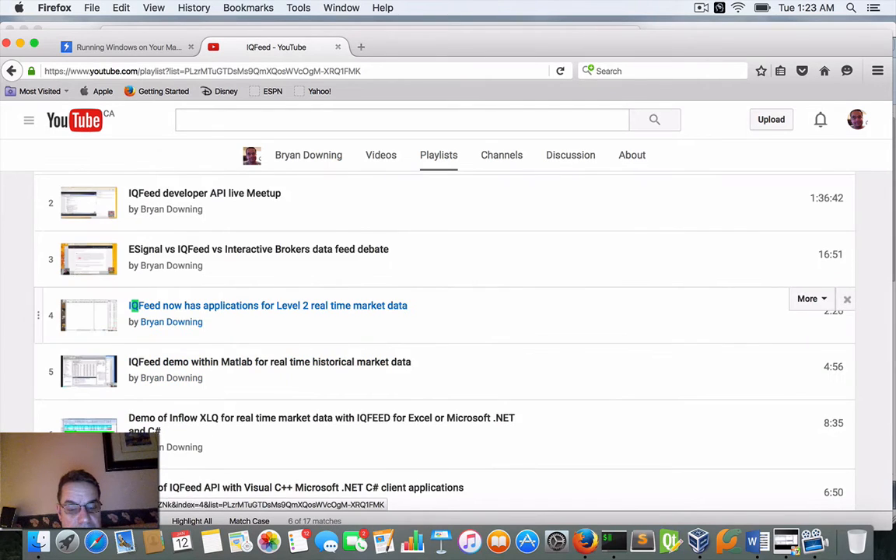
{"action": "type", "text": "to"}
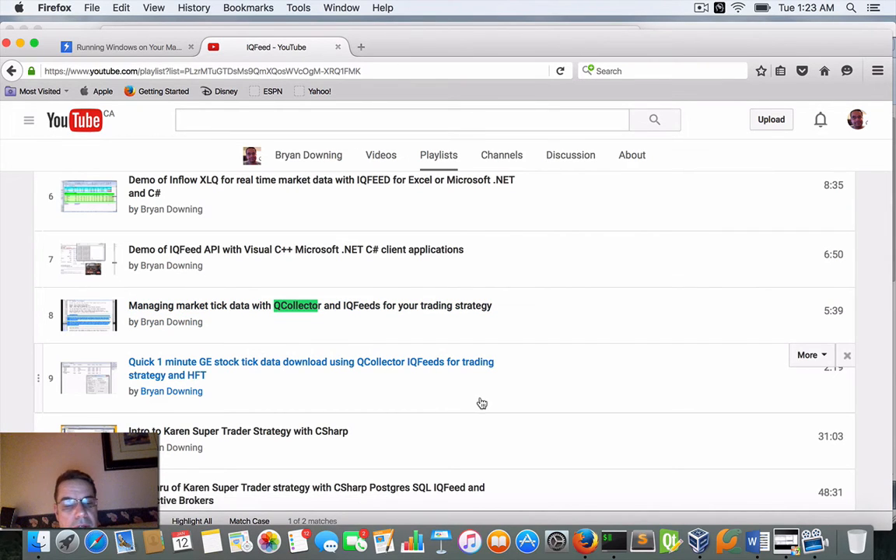
{"action": "key", "text": "Escape"}
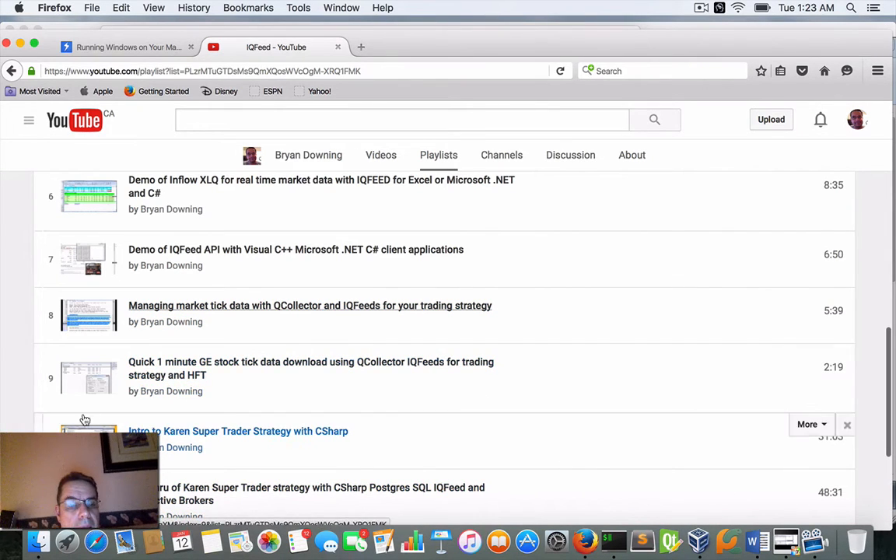
Switch to Finder to view the virtualbox_share folder in Documents, and bring up VirtualBox Manager.
{"action": "left_click", "coordinate": [39, 542]}
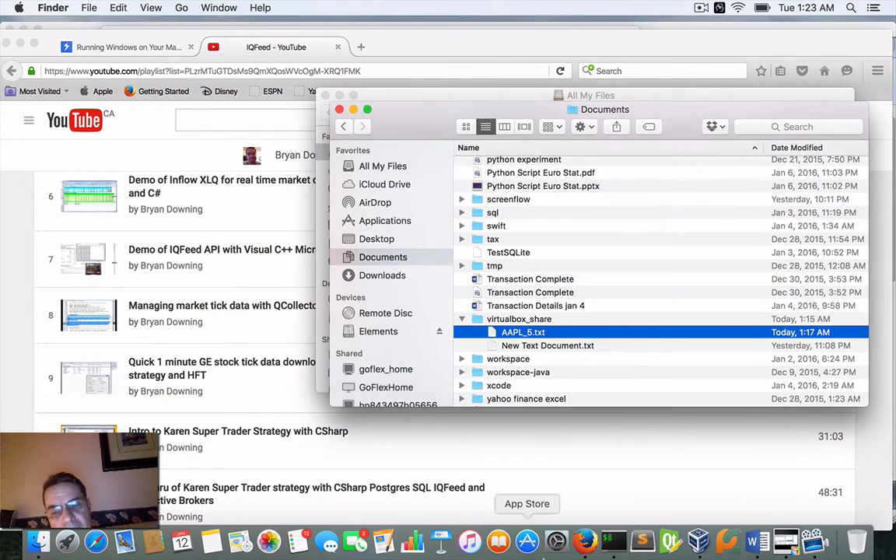
{"action": "left_click", "coordinate": [697, 542]}
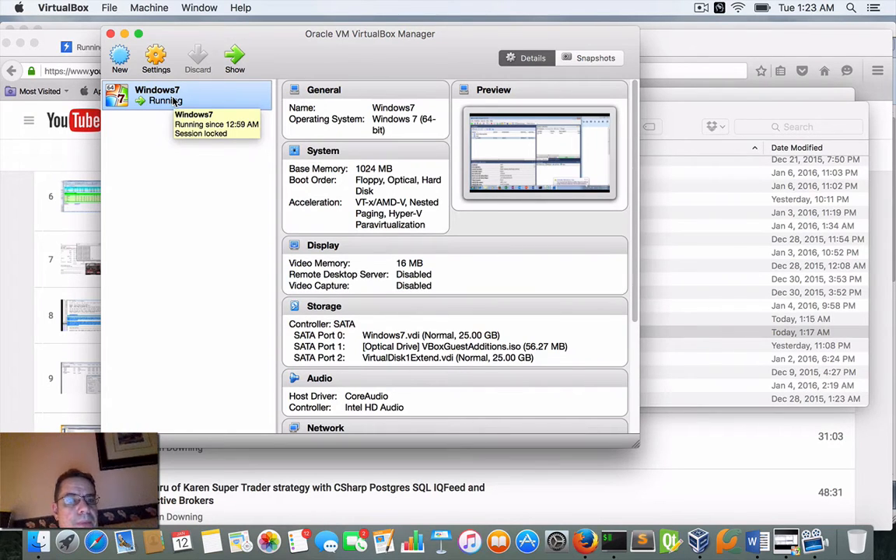
Switch to the running Windows 7 machine, dismiss the activation notice, and view the IQFeed client download page before returning to QCollector.
{"action": "left_click", "coordinate": [786, 540]}
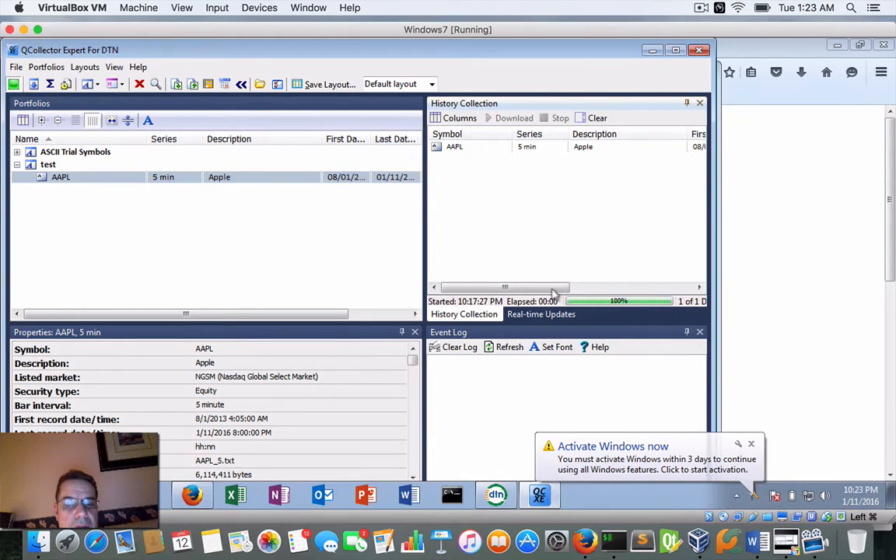
{"action": "left_click", "coordinate": [751, 444]}
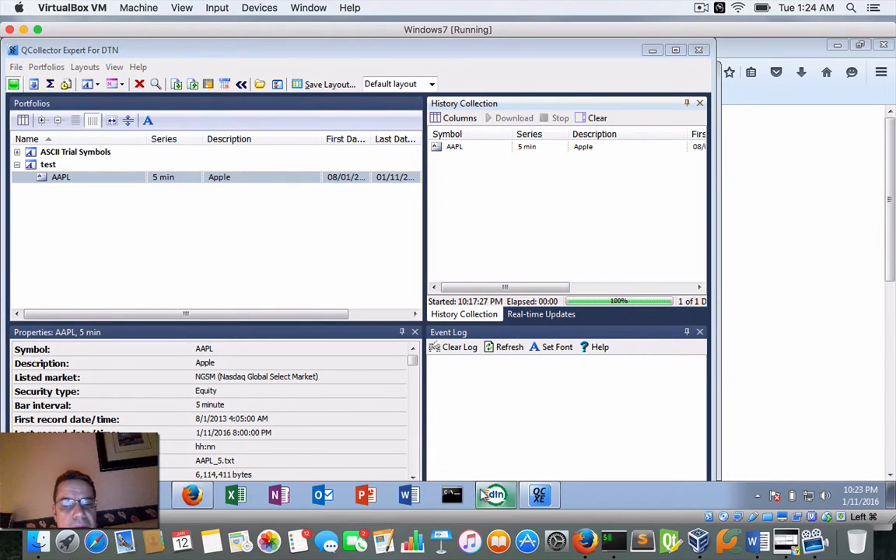
{"action": "mouse_move", "coordinate": [491, 496]}
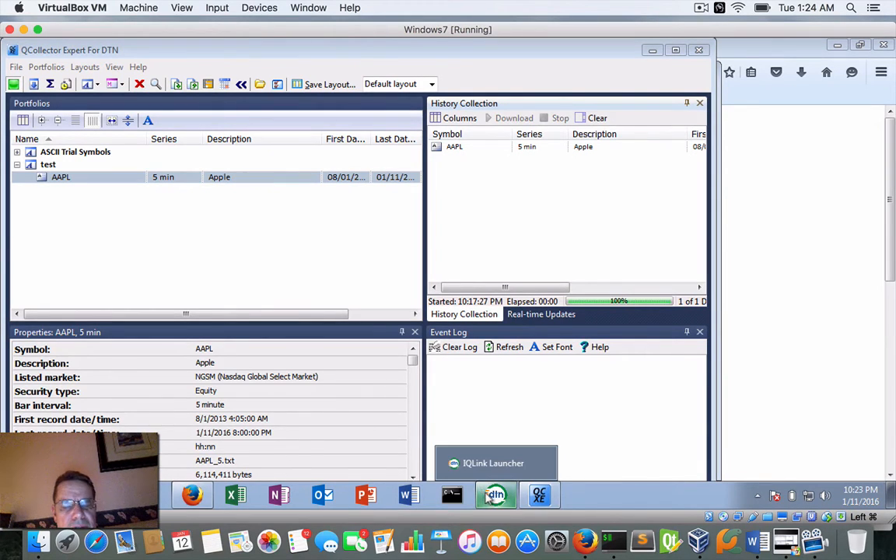
{"action": "left_click", "coordinate": [177, 500]}
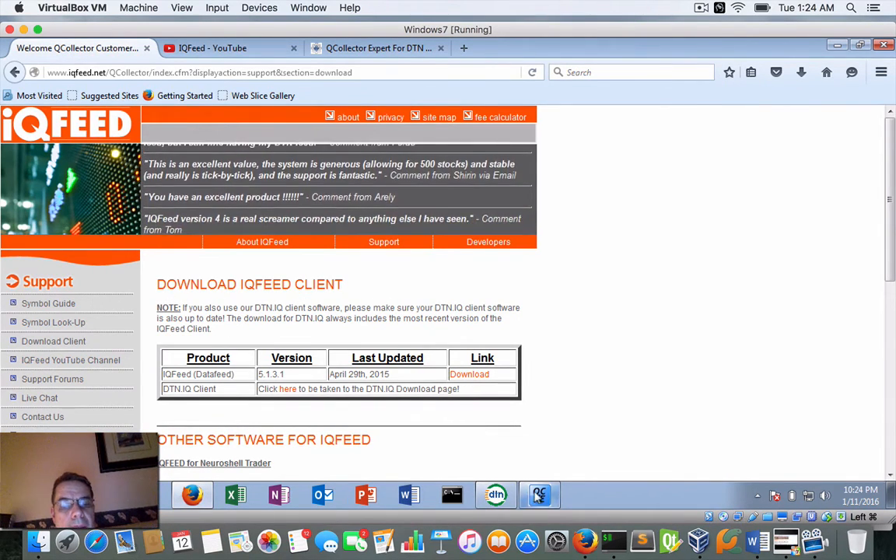
{"action": "left_click", "coordinate": [538, 494]}
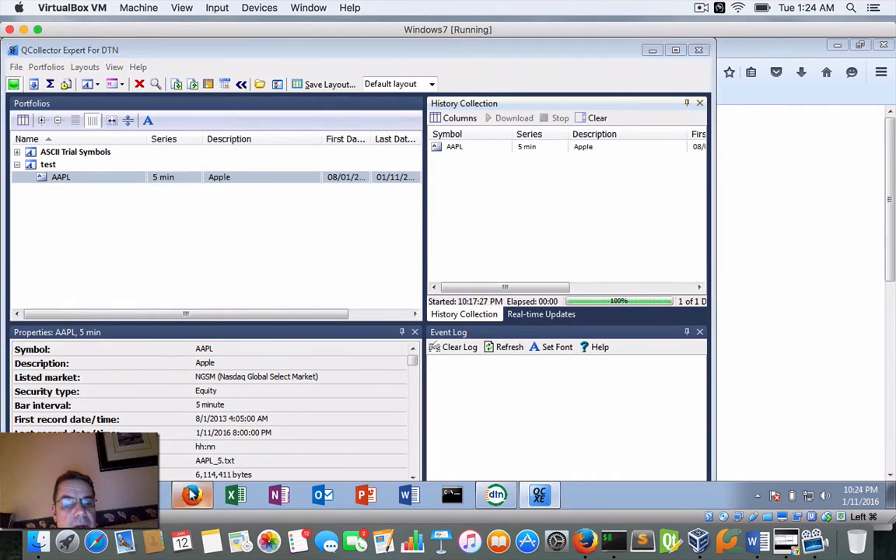
Look over the QCollector Expert For DTN download page in the guest browser, and bring QCollector back into view.
{"action": "left_click", "coordinate": [192, 495]}
{"action": "left_click", "coordinate": [326, 47]}
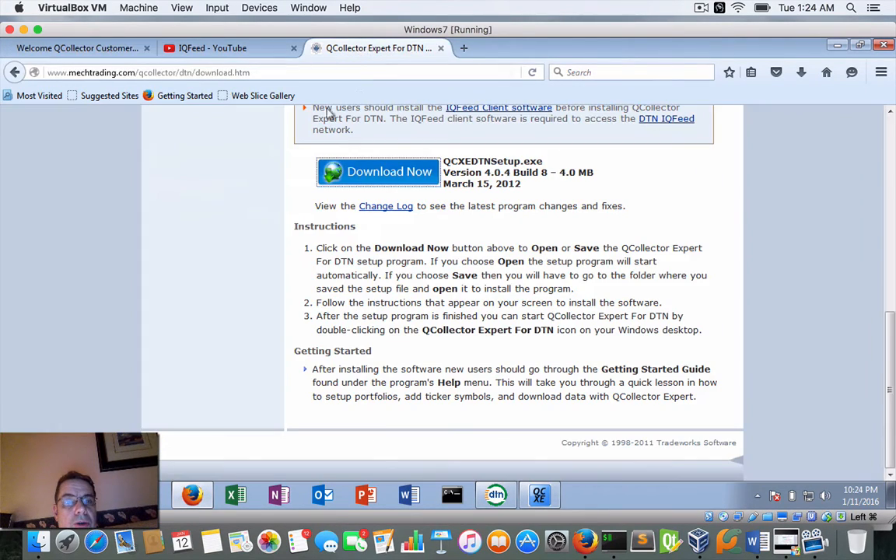
{"action": "scroll", "coordinate": [196, 184], "scroll_direction": "up", "scroll_amount": 8}
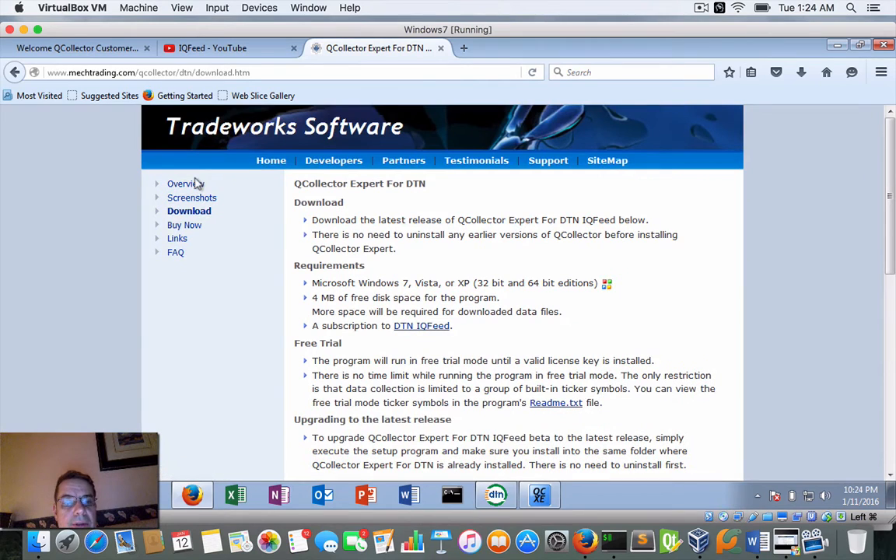
{"action": "scroll", "coordinate": [324, 204], "scroll_direction": "down", "scroll_amount": 7}
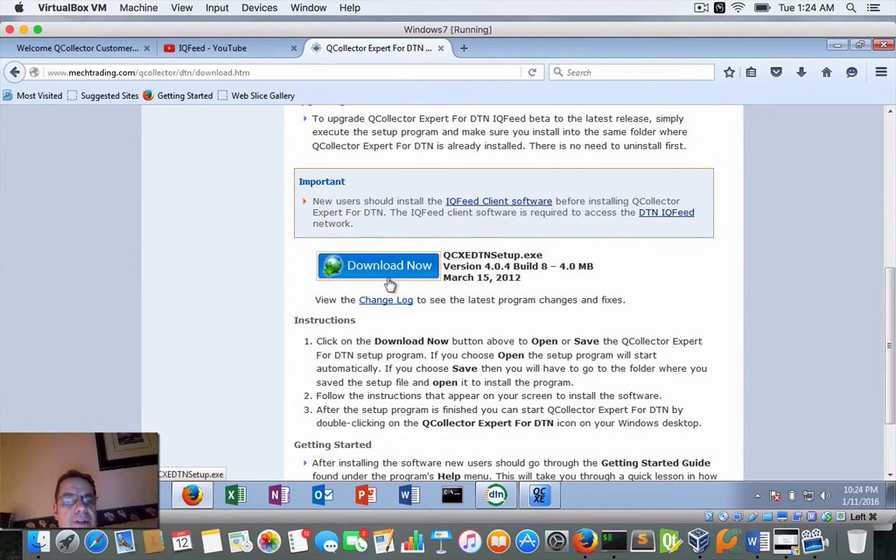
{"action": "left_click", "coordinate": [533, 493]}
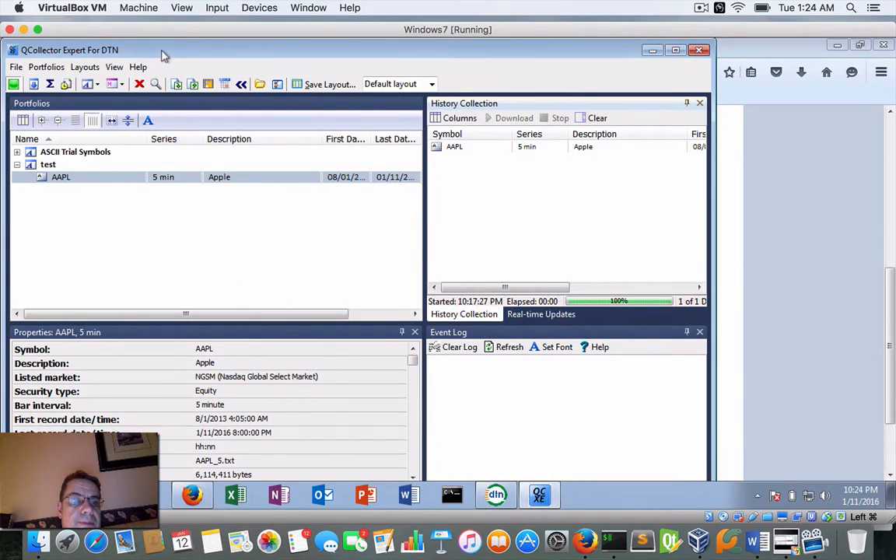
{"action": "left_click_drag", "start_coordinate": [164, 54], "coordinate": [201, 55]}
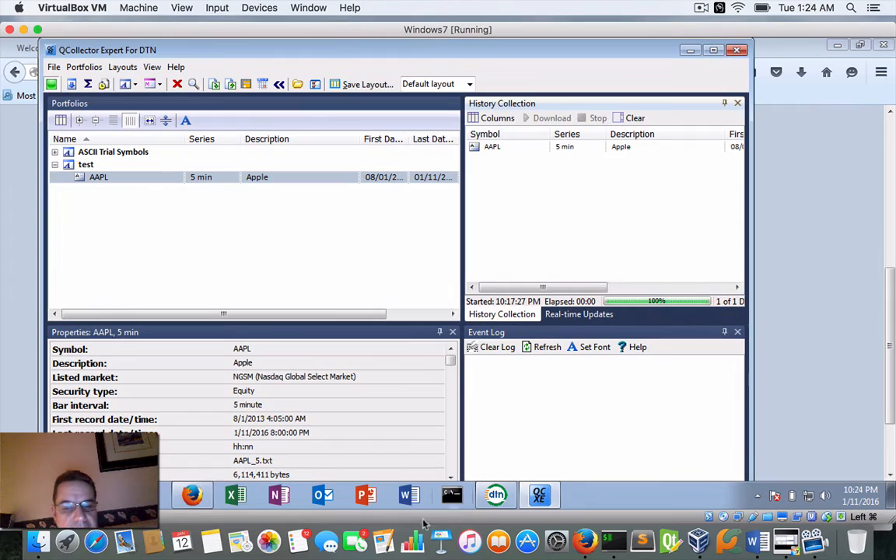
Look through the IQFeed playlist in the Mac's Firefox and view the folder-sharing note in Word.
{"action": "left_click", "coordinate": [585, 540]}
{"action": "scroll", "coordinate": [187, 335], "scroll_direction": "down", "scroll_amount": 5}
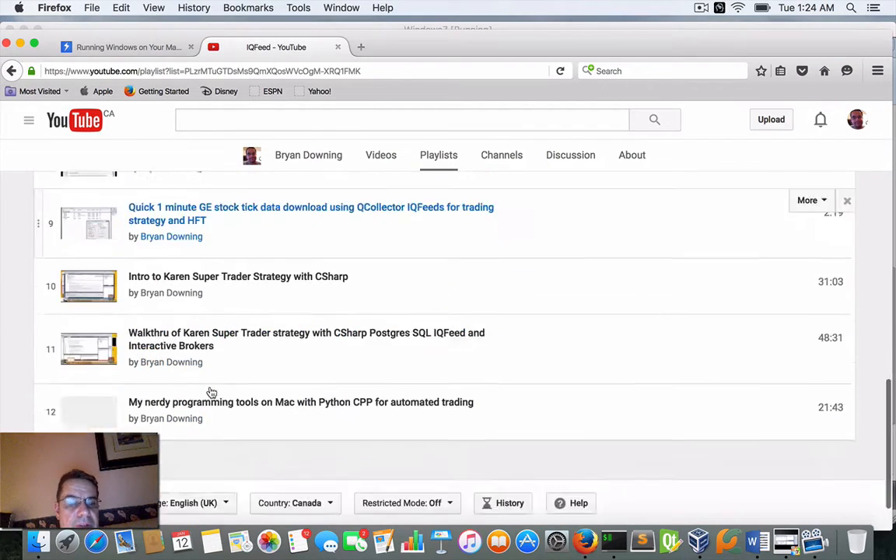
{"action": "scroll", "coordinate": [208, 392], "scroll_direction": "up", "scroll_amount": 10}
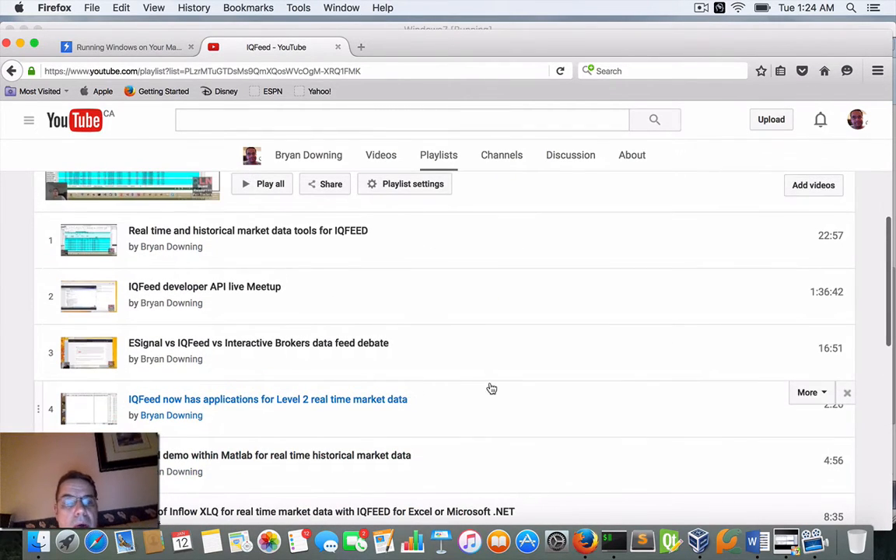
{"action": "left_click", "coordinate": [755, 542]}
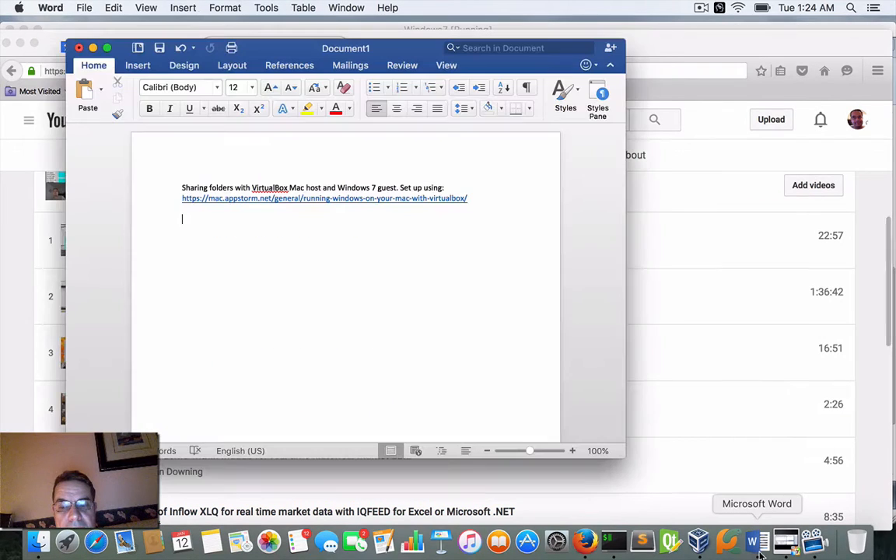
Return to QCollector in the Windows 7 machine, examine the AAPL entry's History Collection columns and collapse the test portfolio.
{"action": "left_click", "coordinate": [786, 540]}
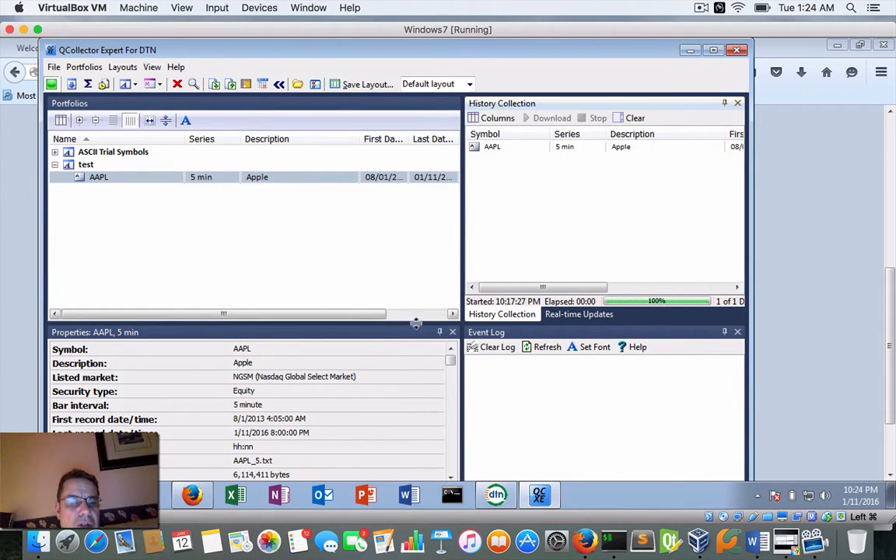
{"action": "scroll", "coordinate": [406, 339], "scroll_direction": "right", "scroll_amount": 3}
{"action": "scroll", "coordinate": [406, 339], "scroll_direction": "left", "scroll_amount": 3}
{"action": "scroll", "coordinate": [407, 340], "scroll_direction": "right", "scroll_amount": 3}
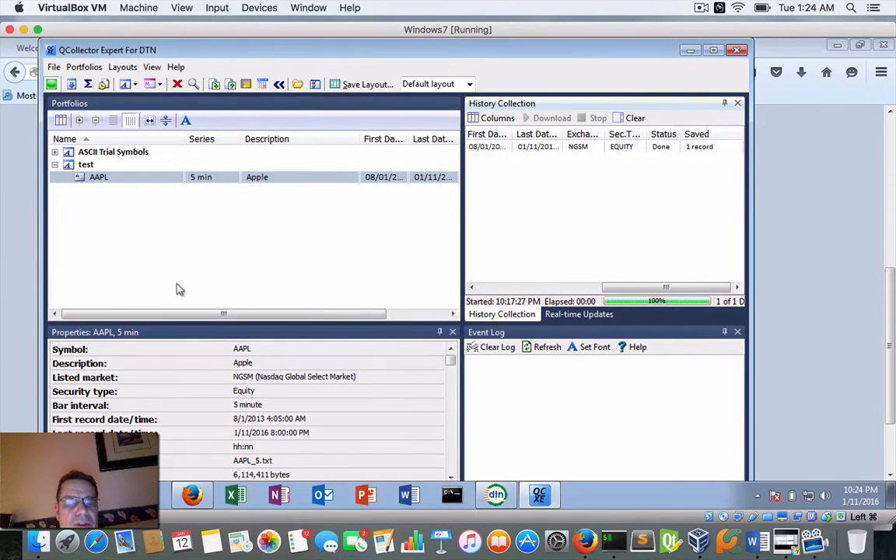
{"action": "left_click", "coordinate": [54, 165]}
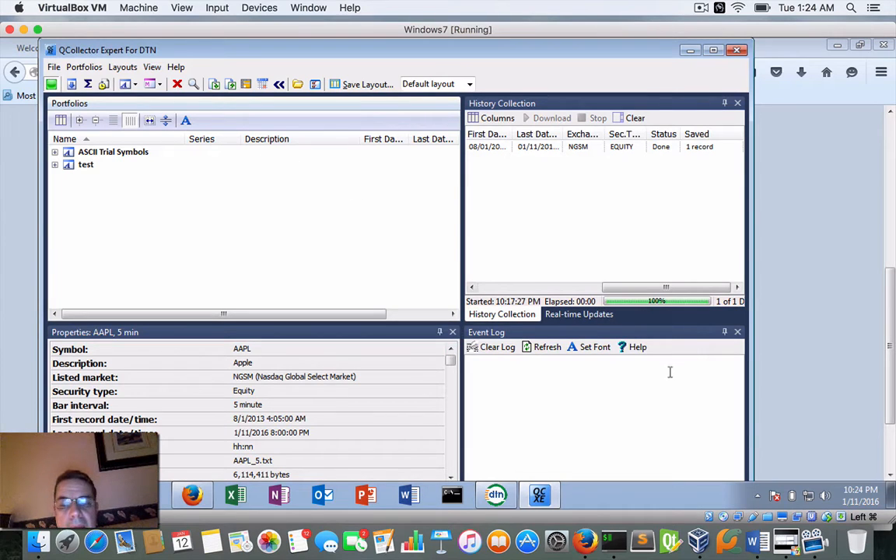
Open the Windows7 machine's settings in VirtualBox Manager and show its Shared Folders list.
{"action": "left_click", "coordinate": [698, 542]}
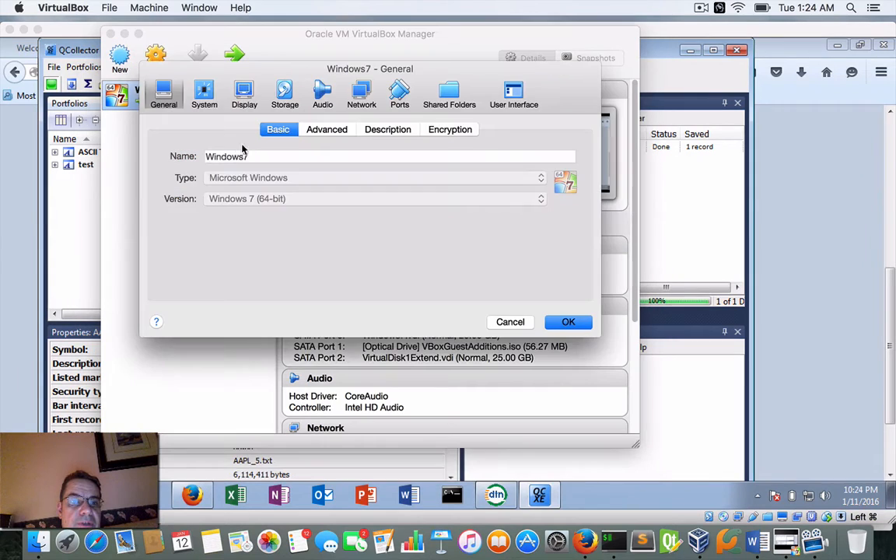
{"action": "left_click", "coordinate": [145, 56]}
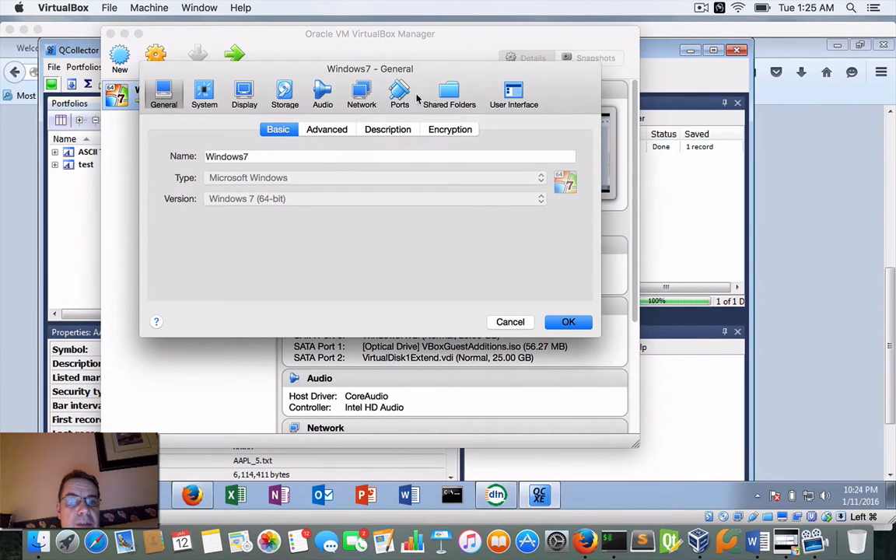
{"action": "left_click", "coordinate": [447, 92]}
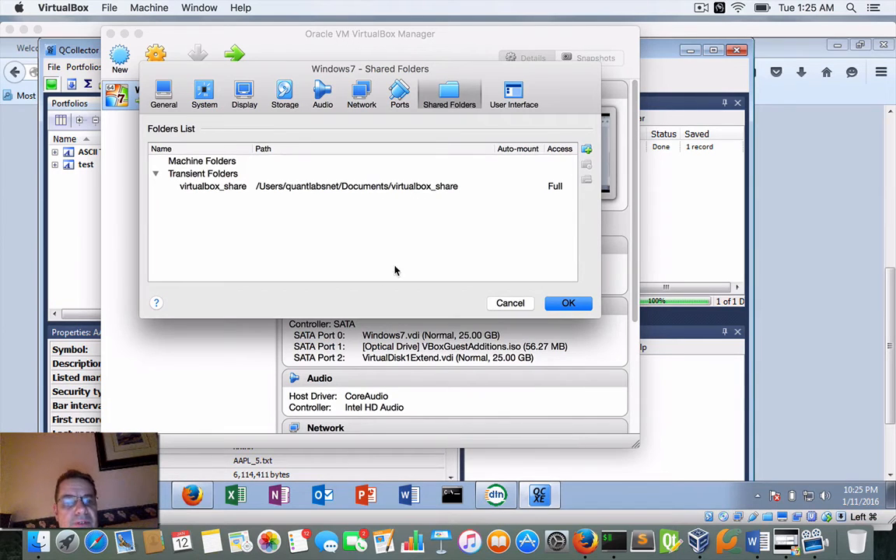
Bring up the Documents folder in Finder beside the shared folder settings and select AAPL_5.txt in virtualbox_share.
{"action": "left_click", "coordinate": [41, 544]}
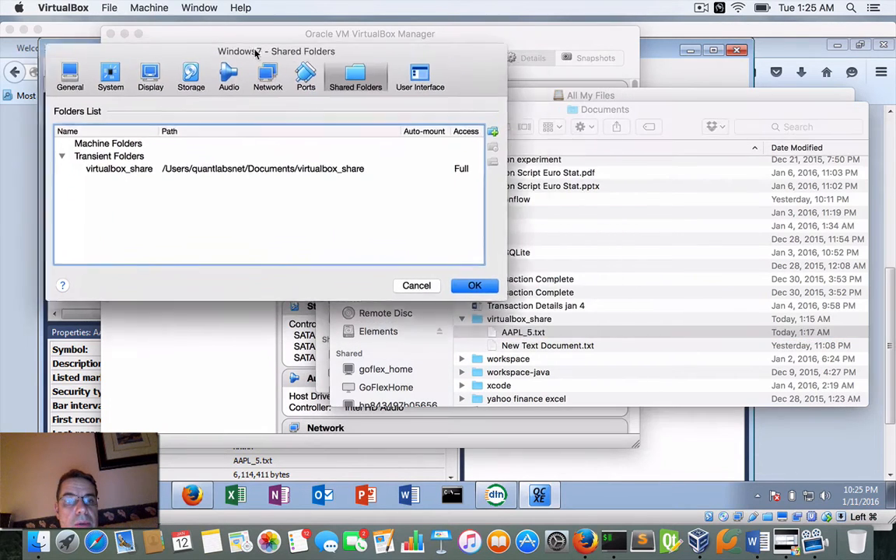
{"action": "left_click", "coordinate": [319, 68]}
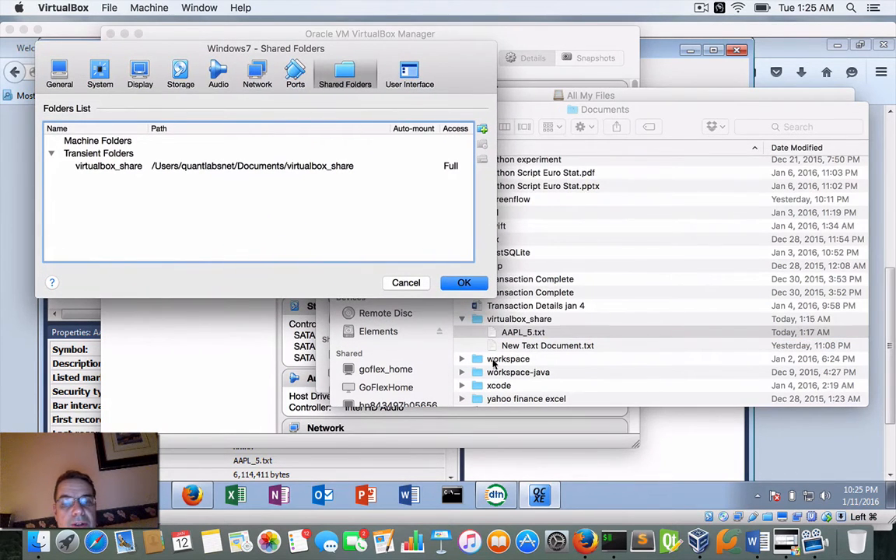
{"action": "left_click", "coordinate": [523, 333]}
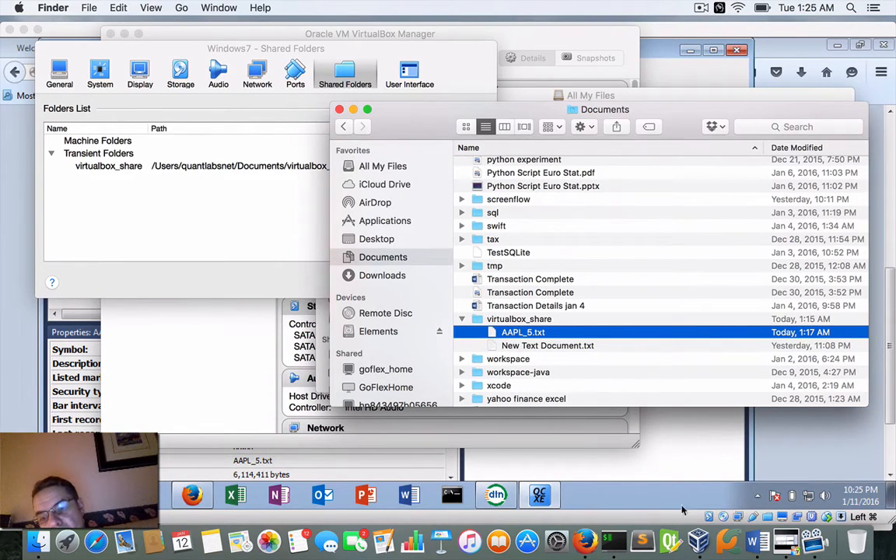
Bring up QCollector in the Windows 7 machine, and look over the IQFeed playlist in the Mac's Firefox.
{"action": "left_click", "coordinate": [786, 538]}
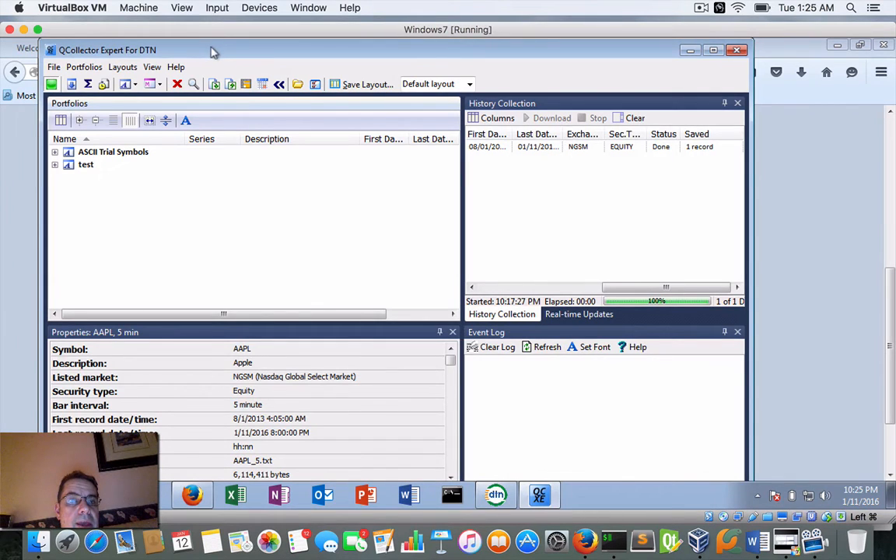
{"action": "left_click_drag", "start_coordinate": [212, 51], "coordinate": [222, 51]}
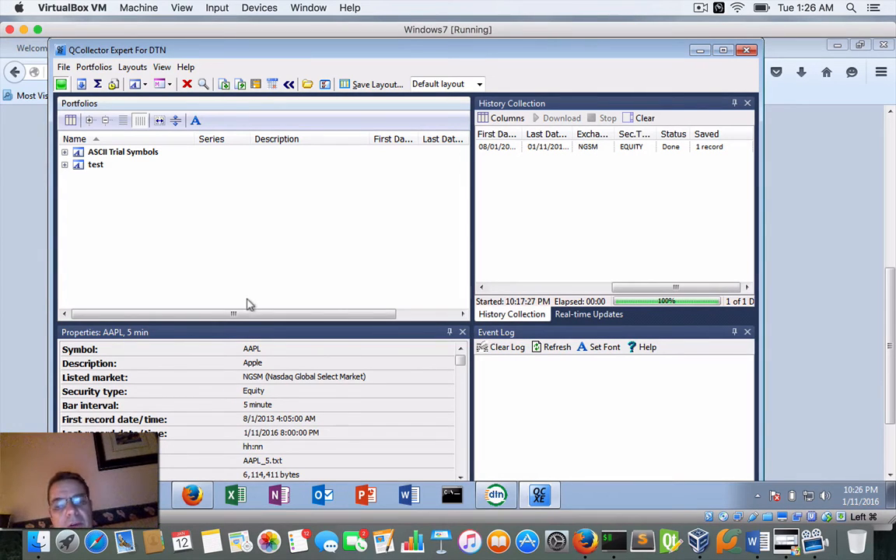
{"action": "left_click", "coordinate": [585, 540]}
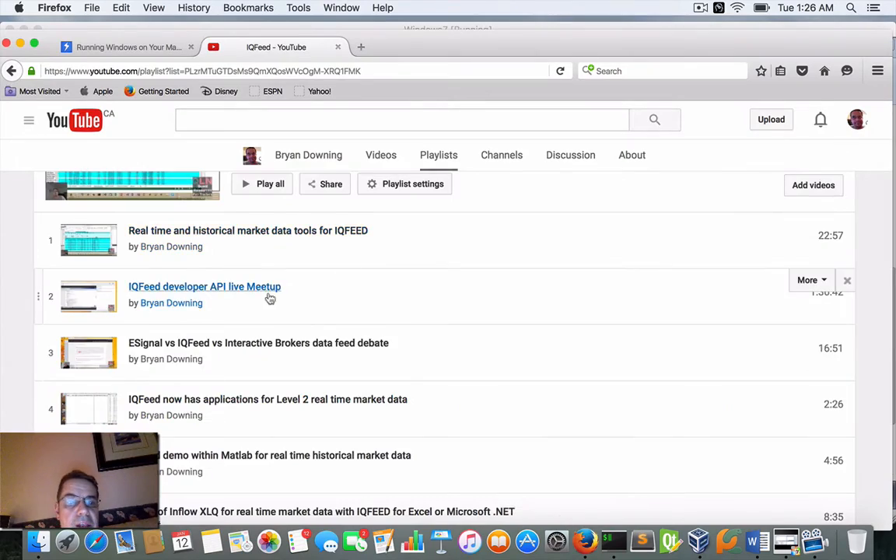
{"action": "scroll", "coordinate": [270, 298], "scroll_direction": "down", "scroll_amount": 6}
{"action": "scroll", "coordinate": [269, 298], "scroll_direction": "up", "scroll_amount": 12}
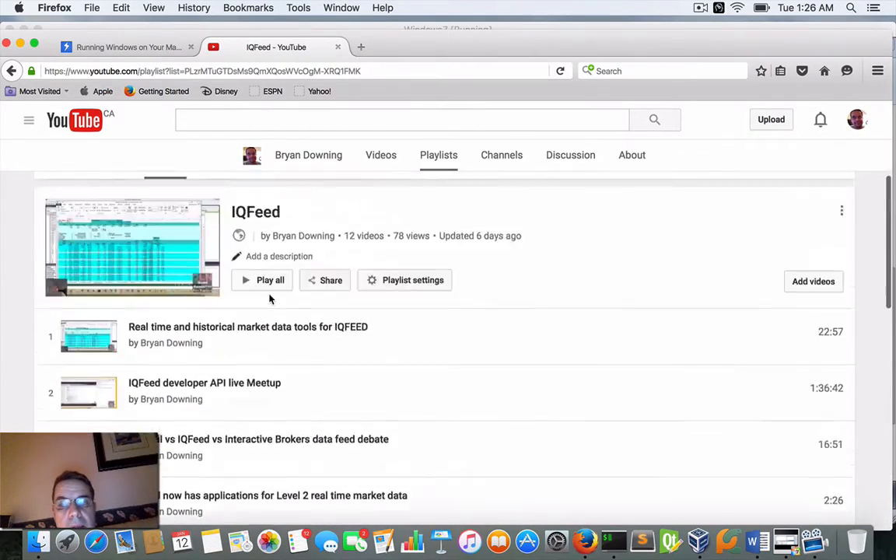
{"action": "scroll", "coordinate": [356, 312], "scroll_direction": "down", "scroll_amount": 6}
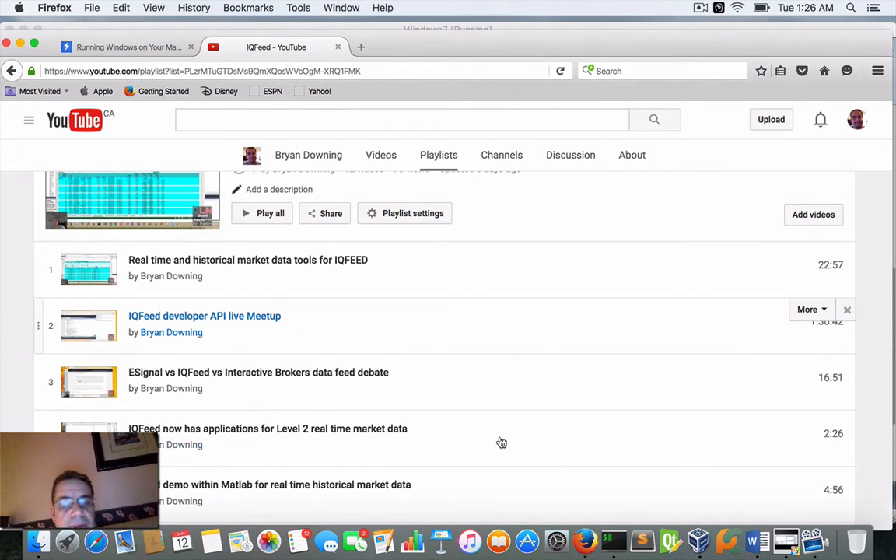
Return to the Windows 7 machine, show the IQLink Launcher window with its start and stop controls, and hide it.
{"action": "left_click", "coordinate": [785, 542]}
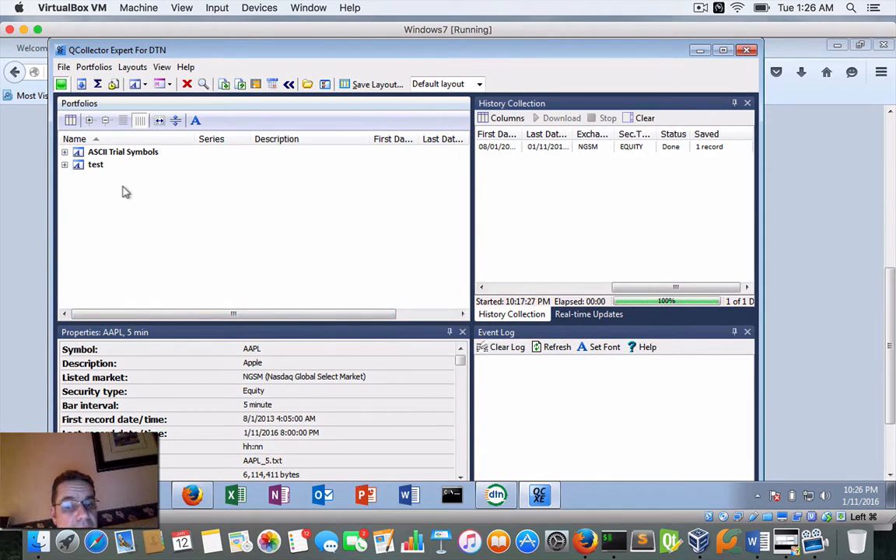
{"action": "left_click", "coordinate": [477, 484]}
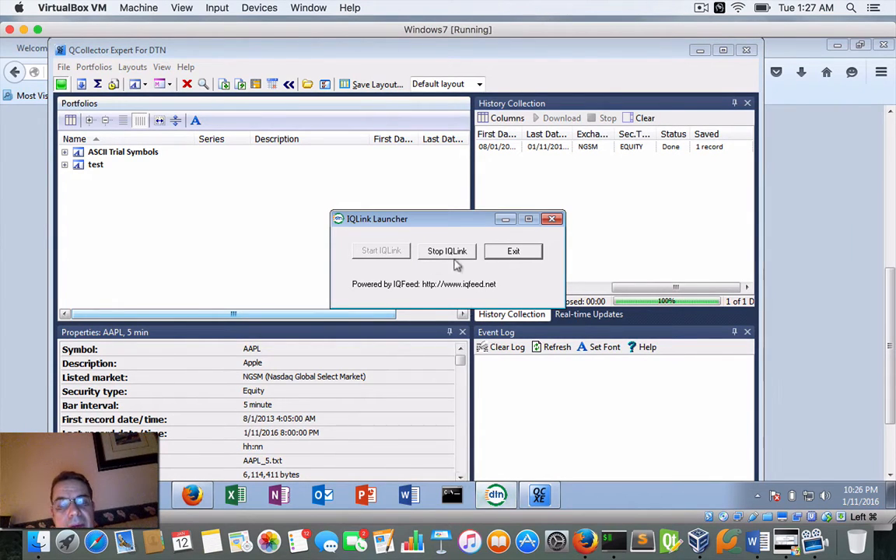
{"action": "left_click", "coordinate": [517, 257]}
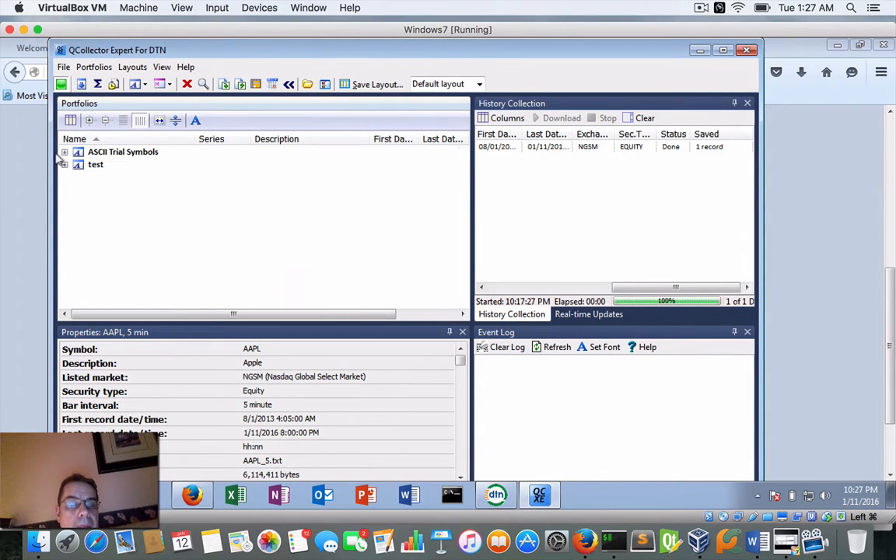
Collect the 1 min ADSK history from the ASCII Trial Symbols portfolio and open the portfolio's data folder.
{"action": "left_click", "coordinate": [65, 152]}
{"action": "left_click", "coordinate": [105, 227]}
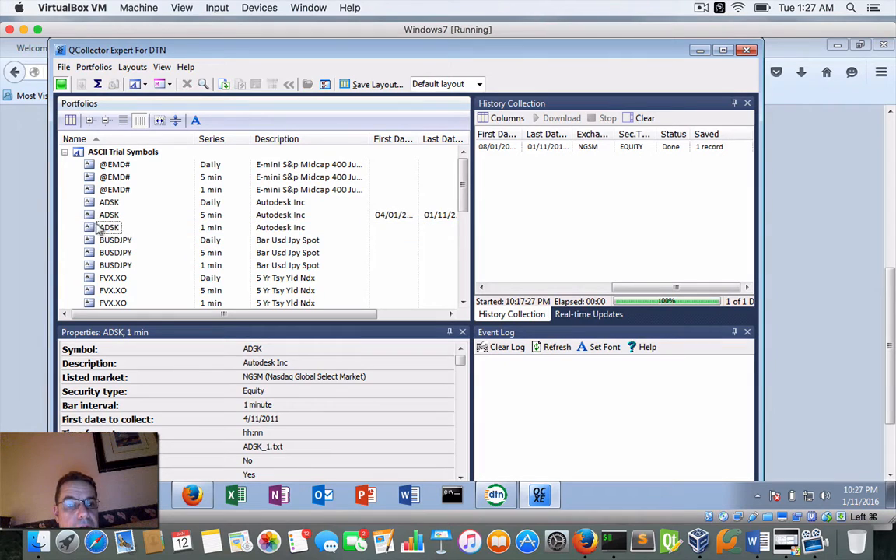
{"action": "right_click", "coordinate": [92, 226]}
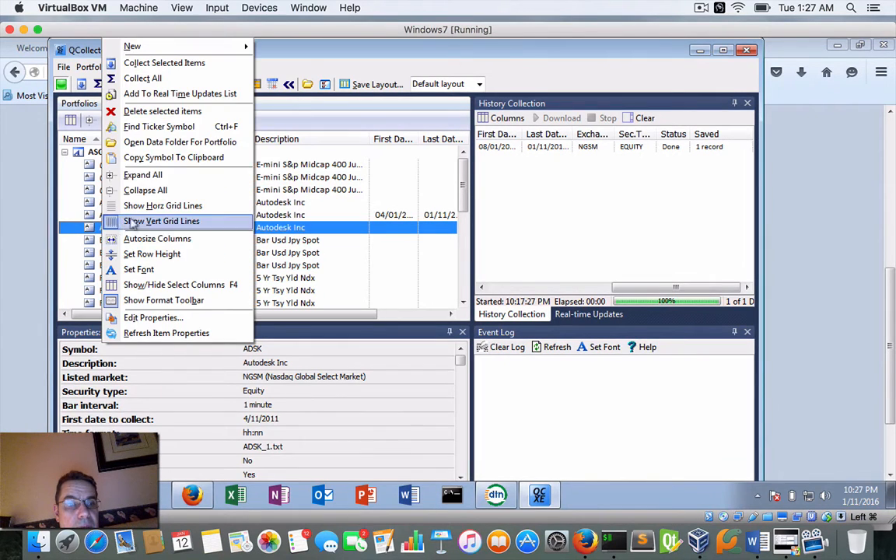
{"action": "left_click", "coordinate": [146, 64]}
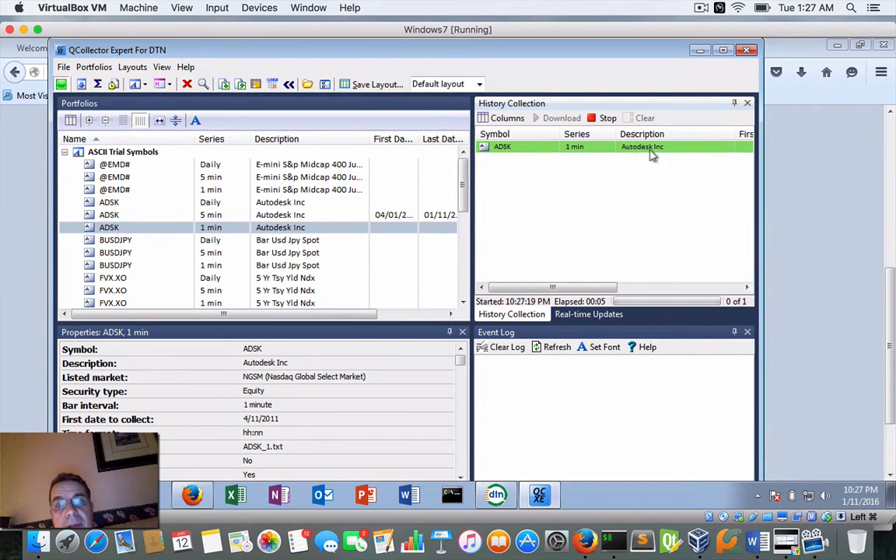
{"action": "right_click", "coordinate": [93, 208]}
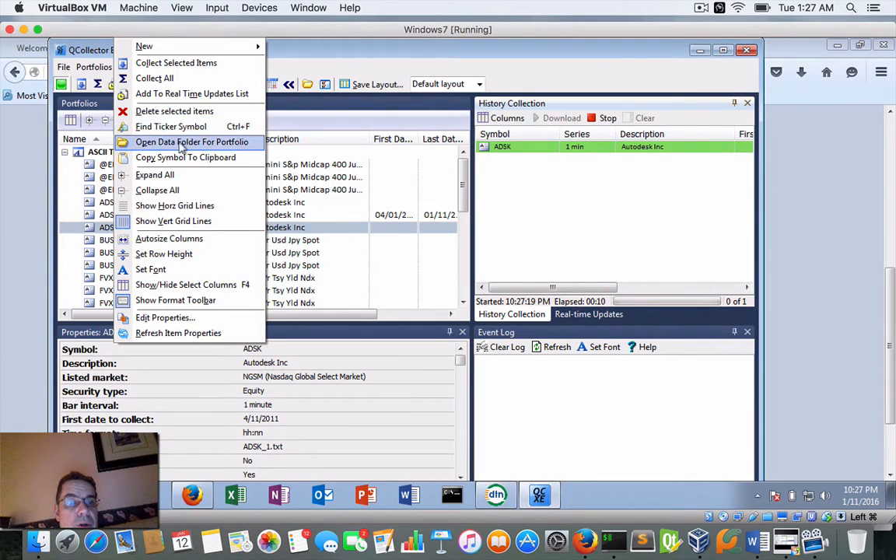
{"action": "left_click", "coordinate": [203, 147]}
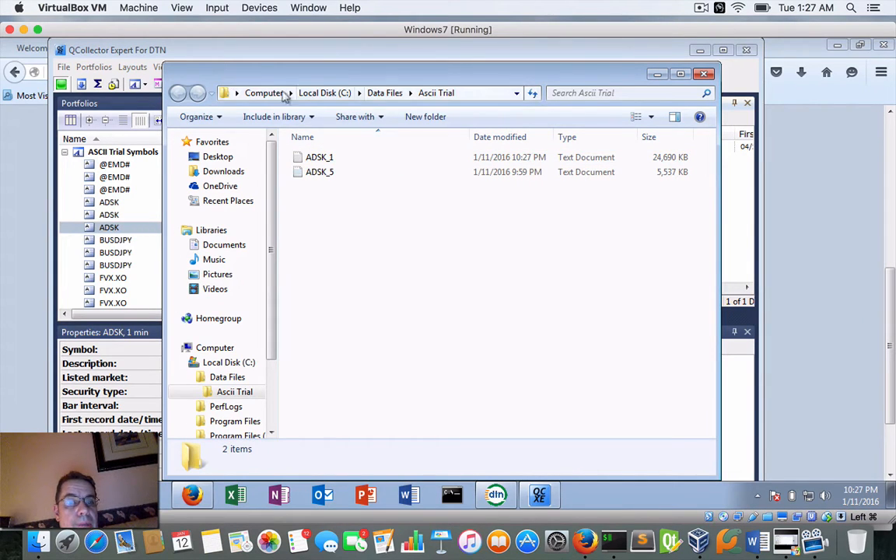
Open the ADSK_1 text file from the Ascii Trial folder with WordPad.
{"action": "left_click_drag", "start_coordinate": [253, 76], "coordinate": [293, 69]}
{"action": "left_click", "coordinate": [343, 152]}
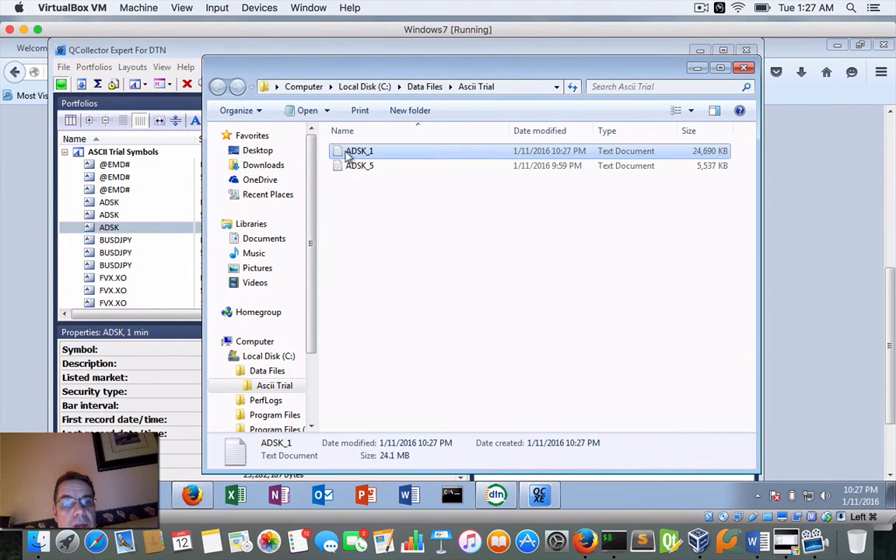
{"action": "right_click", "coordinate": [352, 154]}
{"action": "mouse_move", "coordinate": [431, 208]}
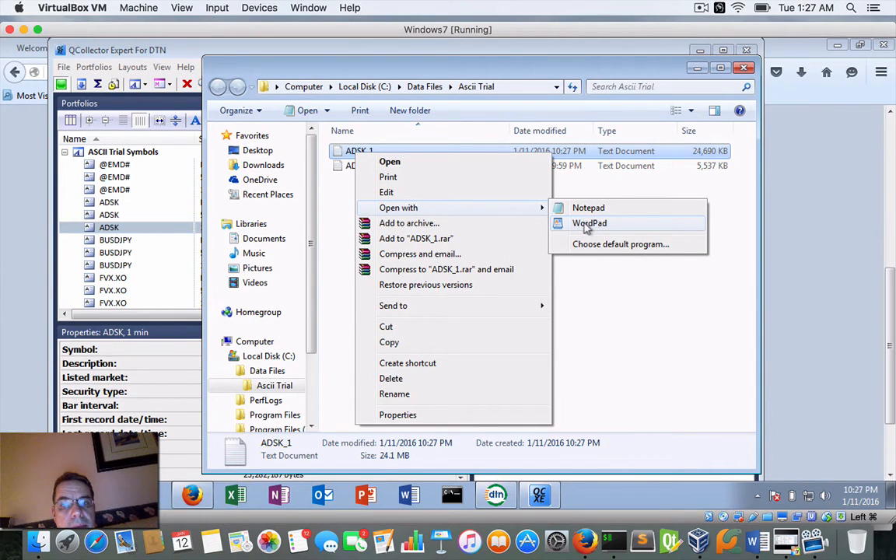
{"action": "left_click", "coordinate": [588, 224]}
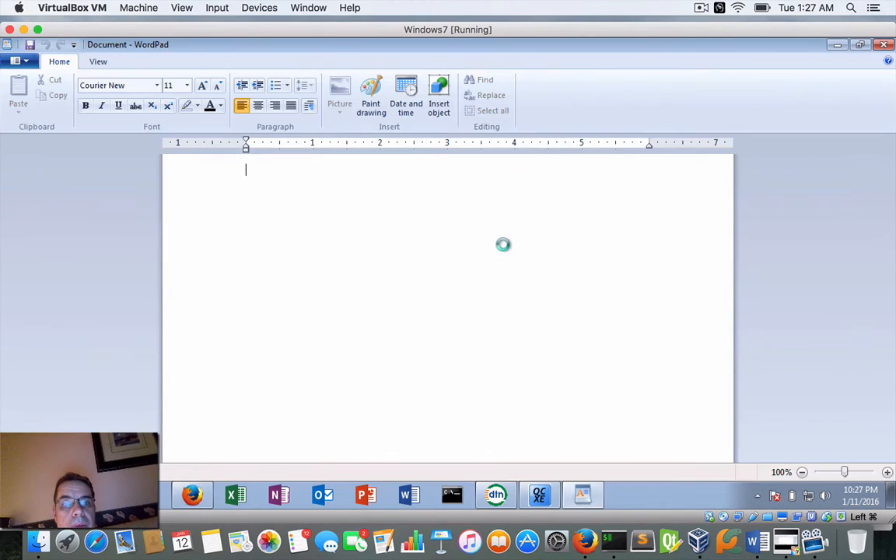
Look through the first minute-bar price records in ADSK_1 and close the document.
{"action": "scroll", "coordinate": [411, 239], "scroll_direction": "down", "scroll_amount": 10}
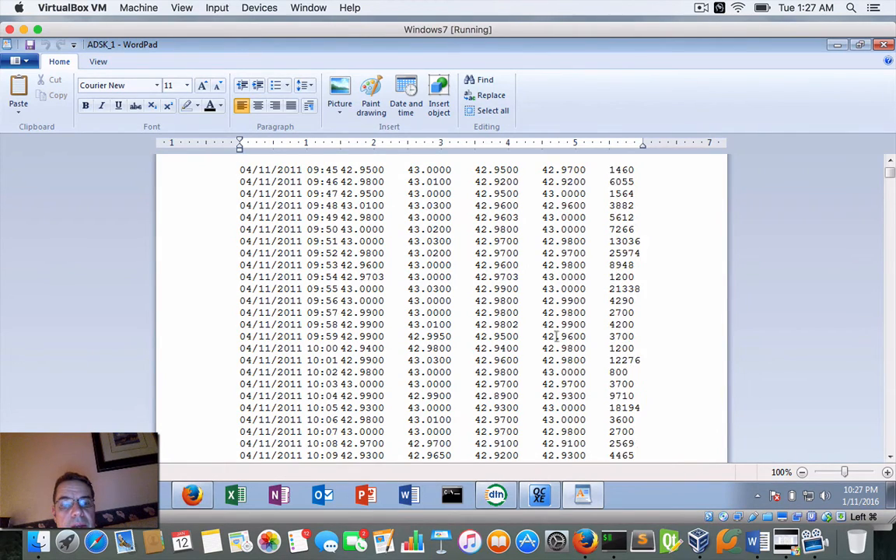
{"action": "scroll", "coordinate": [532, 348], "scroll_direction": "up", "scroll_amount": 7}
{"action": "scroll", "coordinate": [532, 348], "scroll_direction": "up", "scroll_amount": 3}
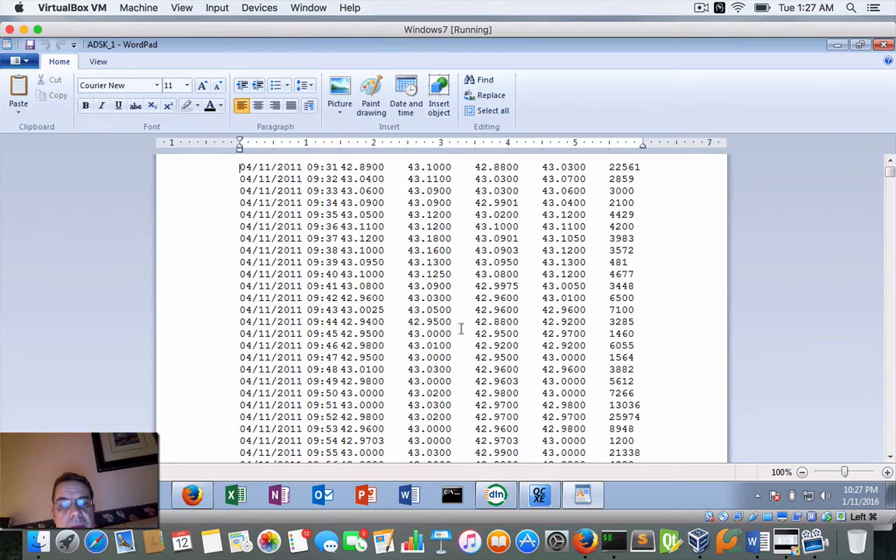
{"action": "scroll", "coordinate": [532, 315], "scroll_direction": "down", "scroll_amount": 8}
{"action": "scroll", "coordinate": [824, 110], "scroll_direction": "down", "scroll_amount": 5}
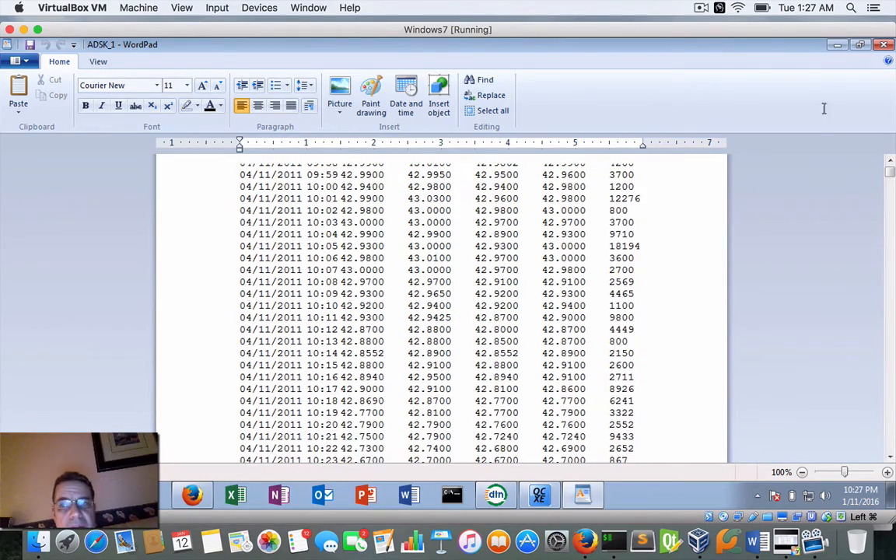
{"action": "left_click", "coordinate": [879, 45]}
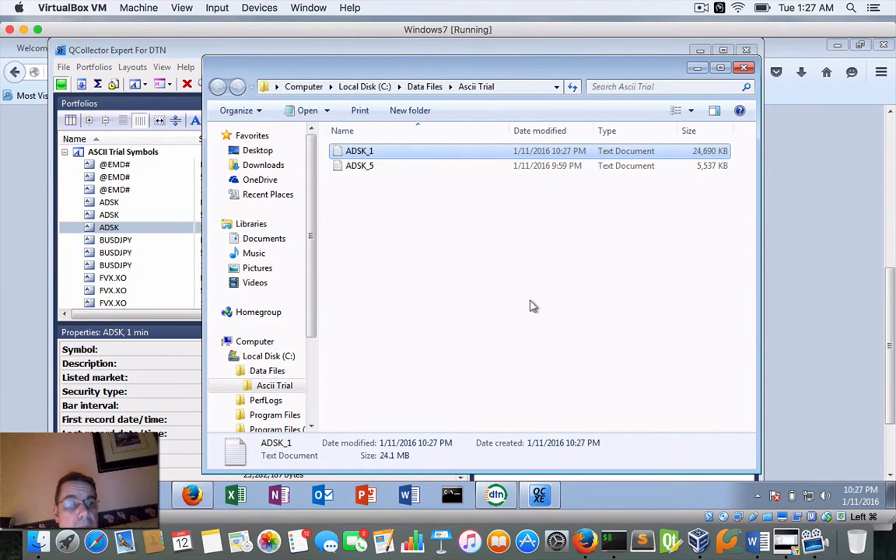
Return to QCollector, collapse the ASCII Trial Symbols portfolio, and expand and select the test portfolio to check its options for new items.
{"action": "left_click", "coordinate": [109, 49]}
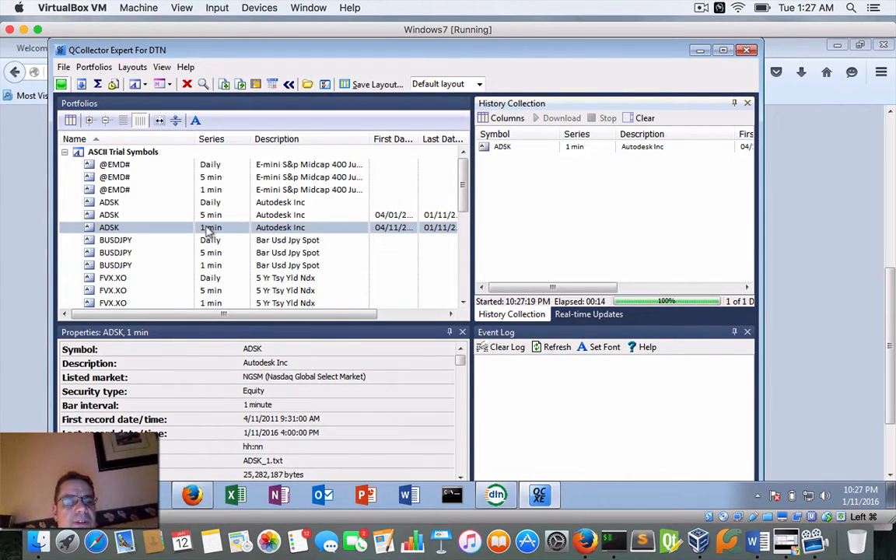
{"action": "left_click", "coordinate": [63, 152]}
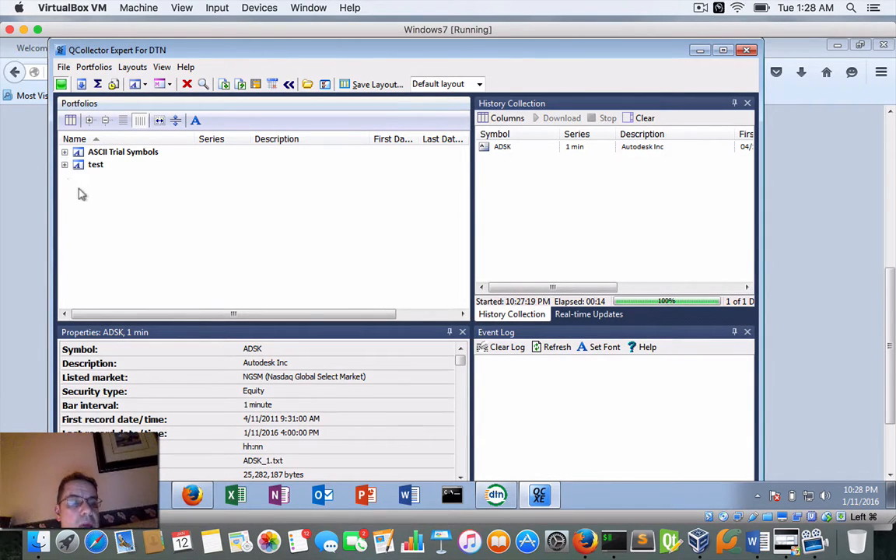
{"action": "left_click", "coordinate": [64, 165]}
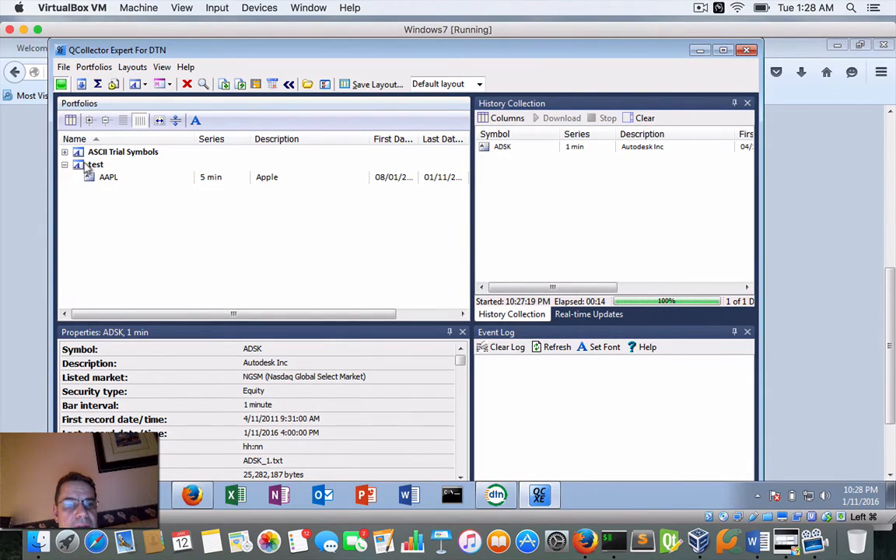
{"action": "left_click", "coordinate": [92, 164]}
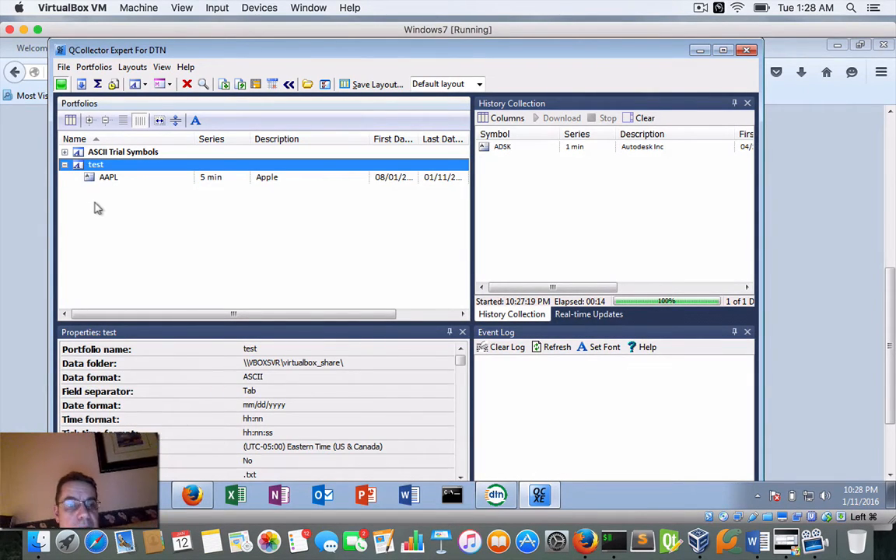
{"action": "right_click", "coordinate": [110, 205]}
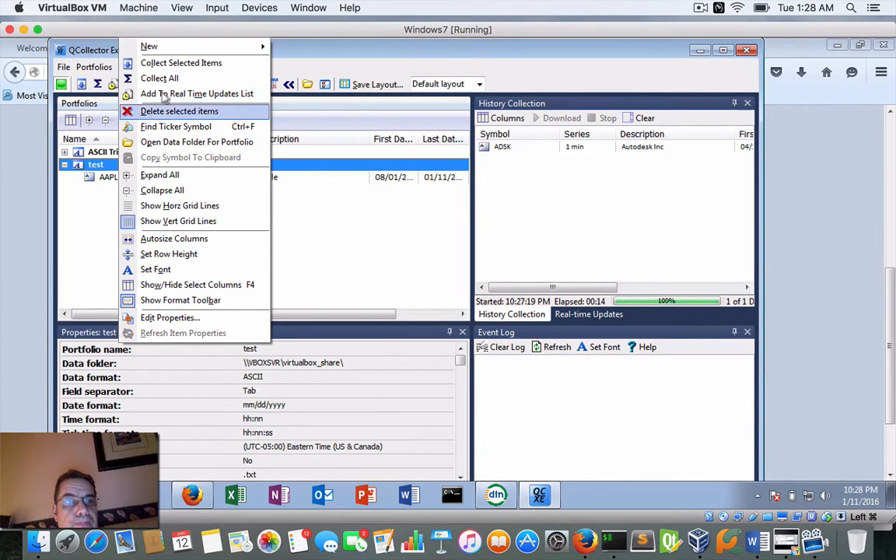
{"action": "mouse_move", "coordinate": [154, 48]}
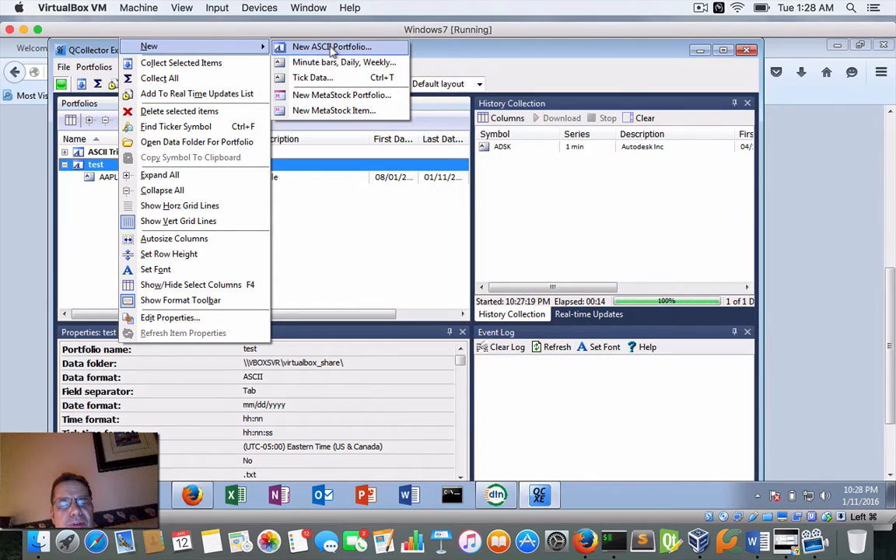
{"action": "left_click", "coordinate": [78, 218]}
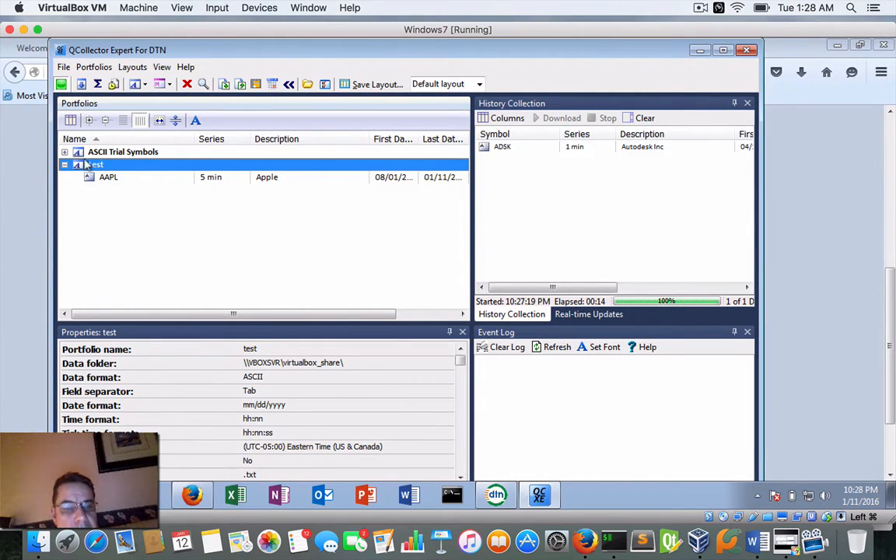
Start a new minute-bar item in the test portfolio with symbol IBM, review the bar intervals and keep 30.
{"action": "right_click", "coordinate": [88, 162]}
{"action": "mouse_move", "coordinate": [187, 169]}
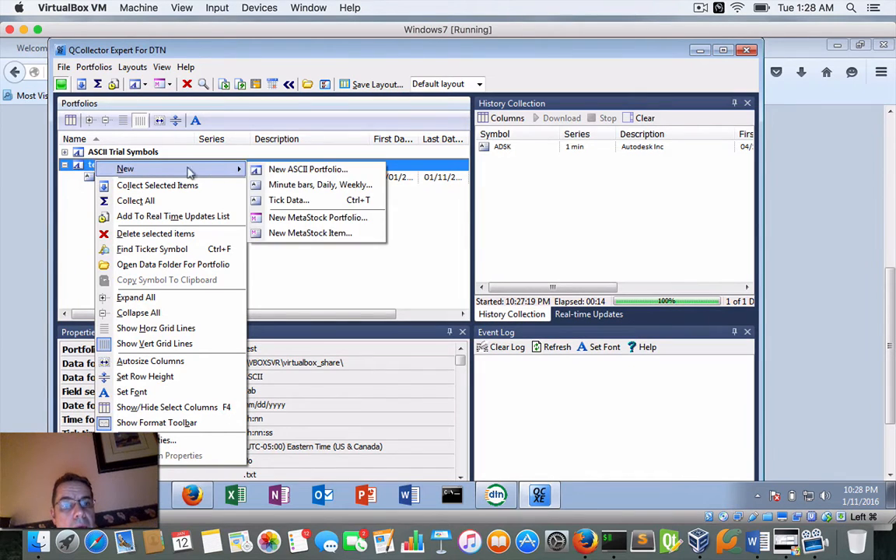
{"action": "left_click", "coordinate": [291, 187]}
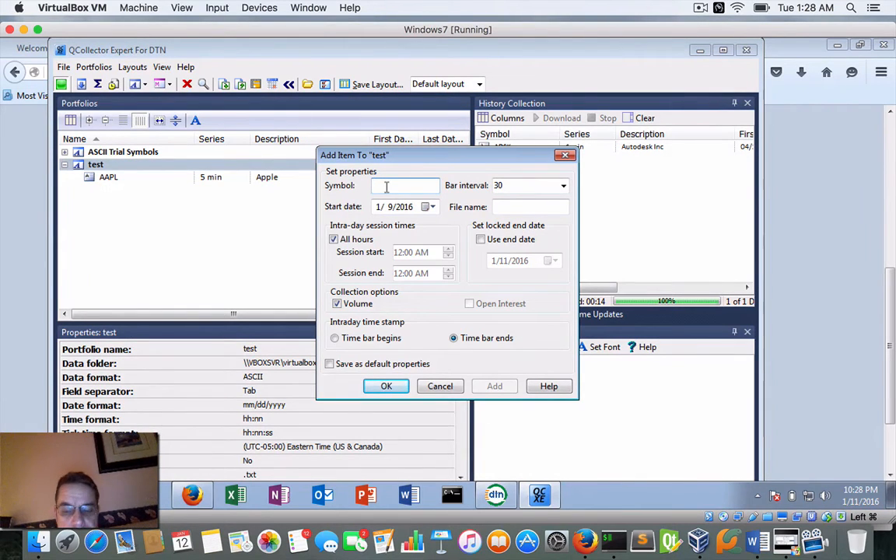
{"action": "type", "text": "IBM"}
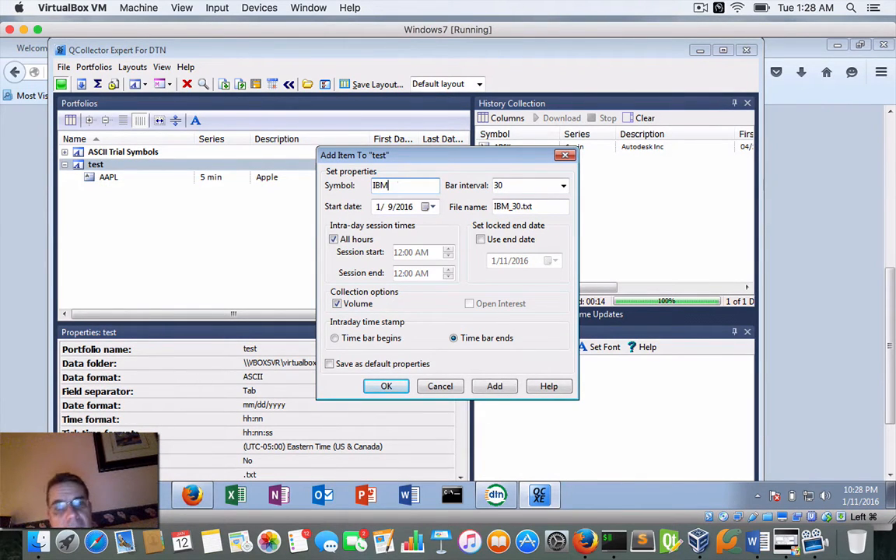
{"action": "key", "text": "Tab"}
{"action": "left_click", "coordinate": [563, 185]}
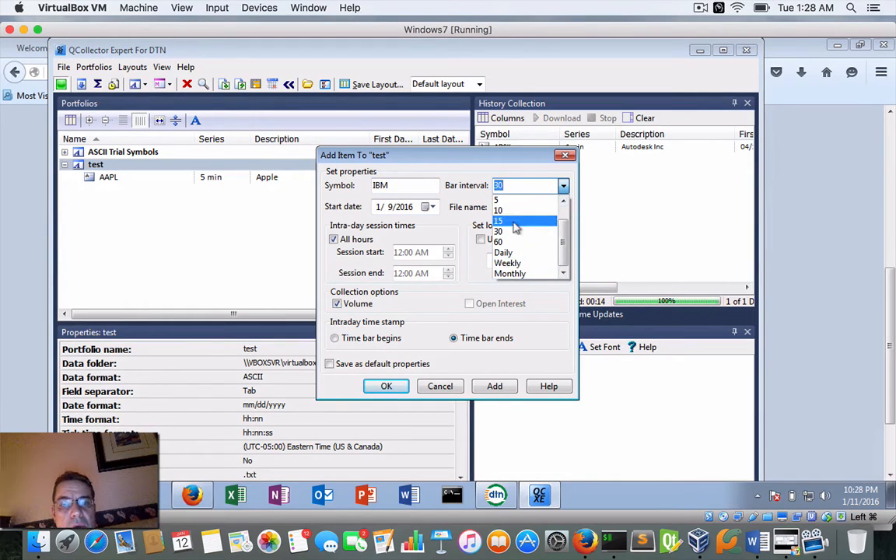
{"action": "scroll", "coordinate": [501, 214], "scroll_direction": "up", "scroll_amount": 1}
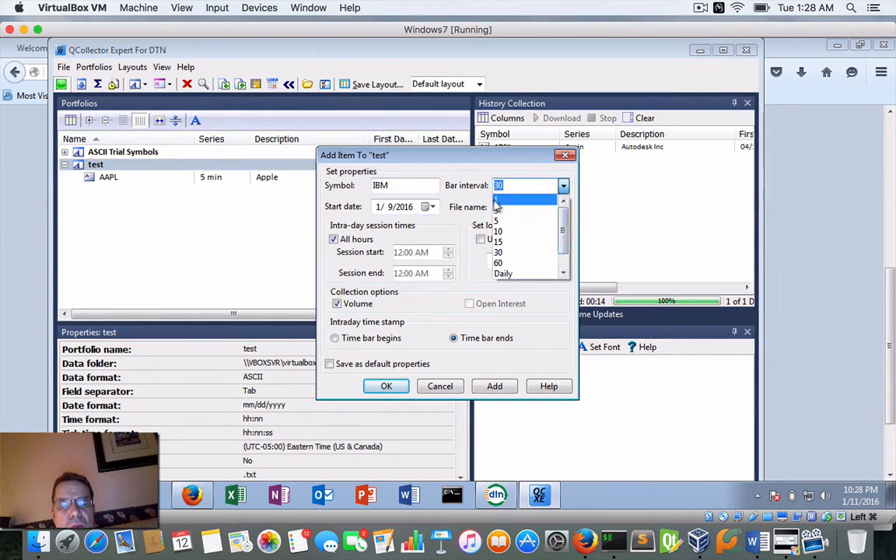
{"action": "scroll", "coordinate": [509, 220], "scroll_direction": "down", "scroll_amount": 1}
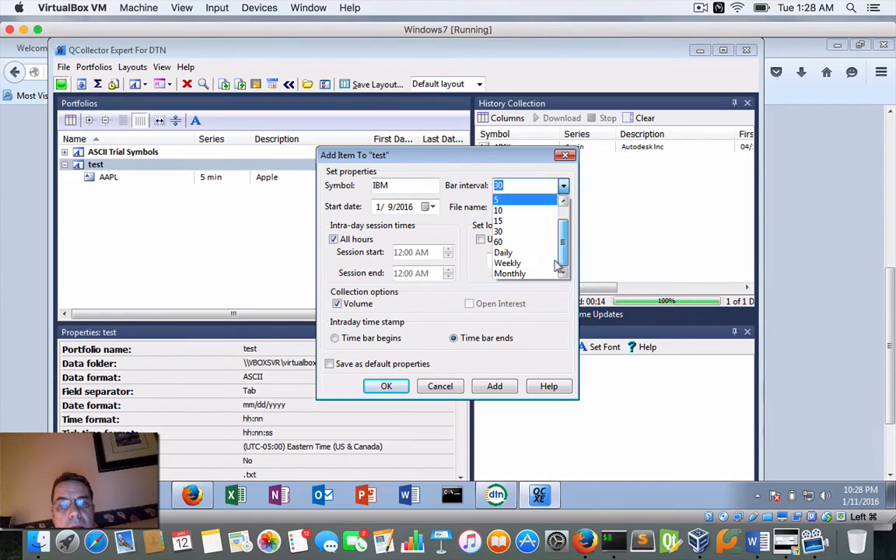
{"action": "left_click", "coordinate": [412, 242]}
Set the IBM item's start date to 9/1/2015 and add it to the test portfolio.
{"action": "left_click", "coordinate": [427, 206]}
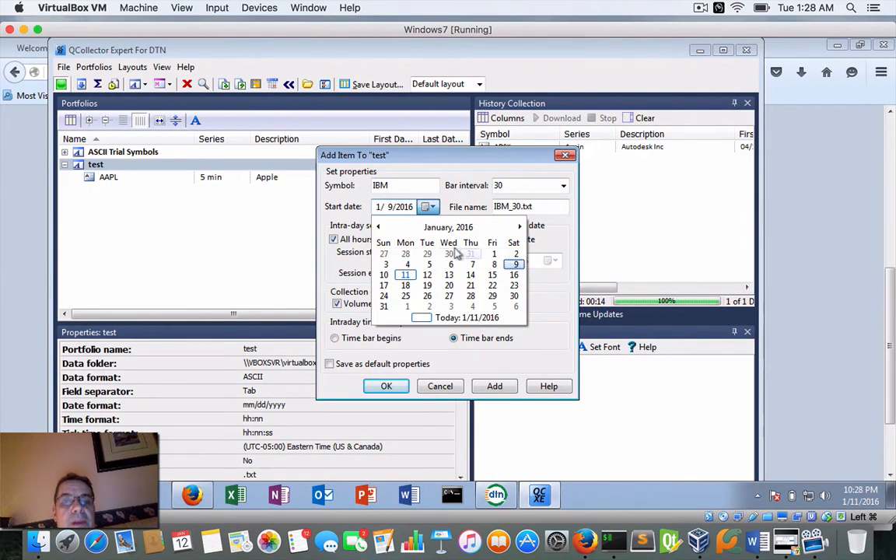
{"action": "left_click", "coordinate": [378, 226]}
{"action": "left_click", "coordinate": [378, 226]}
{"action": "left_click", "coordinate": [378, 226]}
{"action": "left_click", "coordinate": [378, 226]}
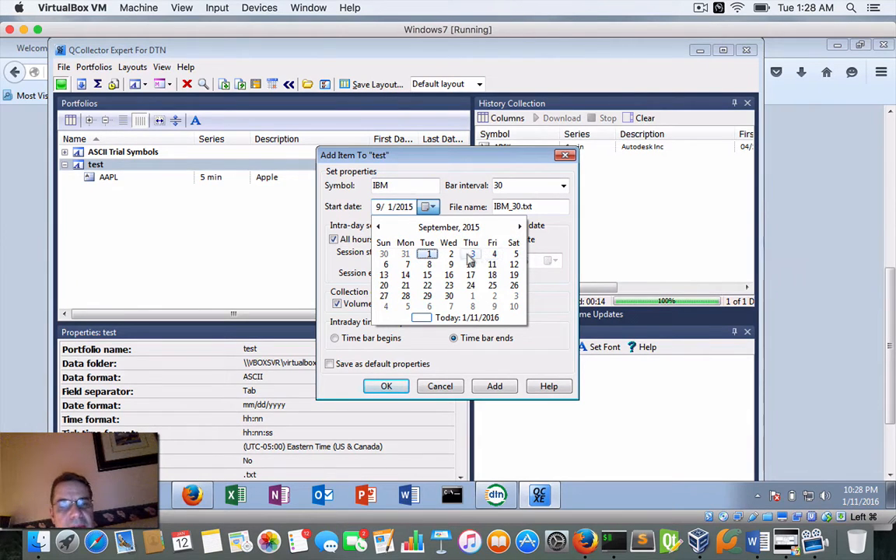
{"action": "left_click", "coordinate": [428, 255]}
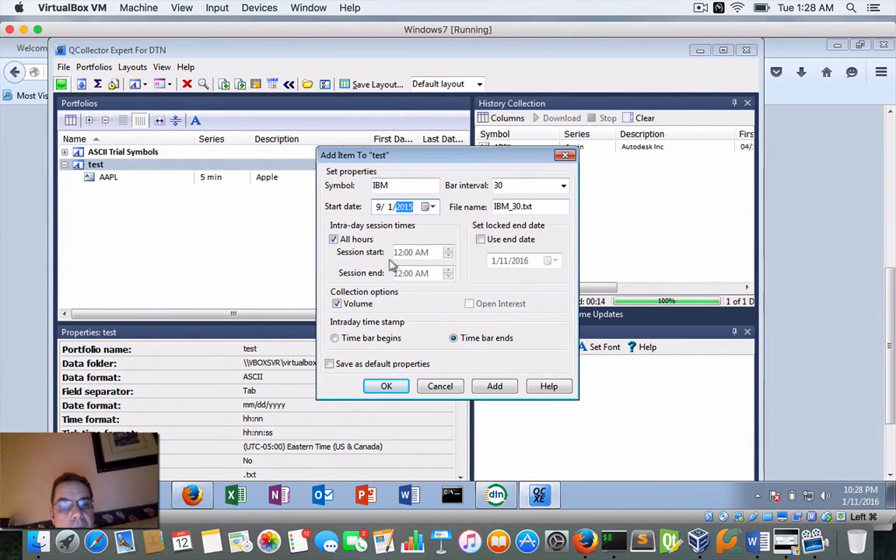
{"action": "left_click", "coordinate": [383, 387]}
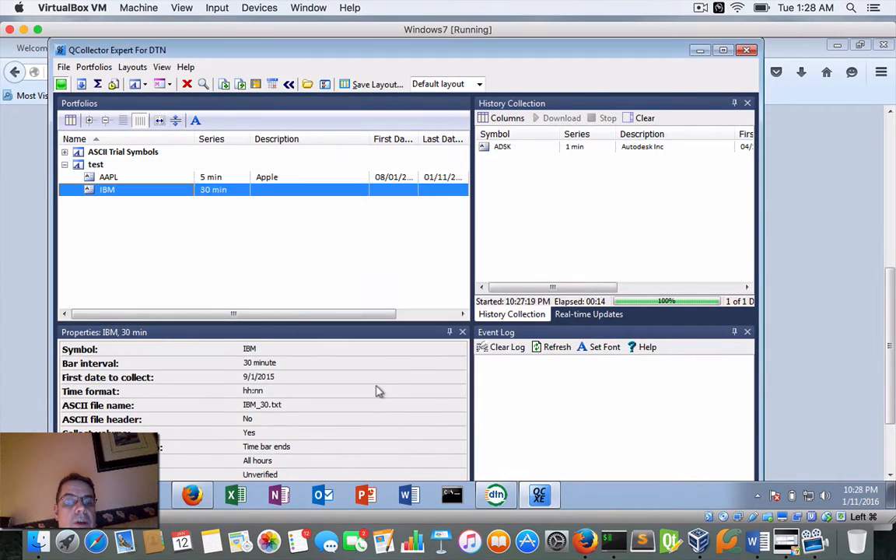
Collect the history for the 30 min IBM item and open the test portfolio's data folder.
{"action": "right_click", "coordinate": [100, 193]}
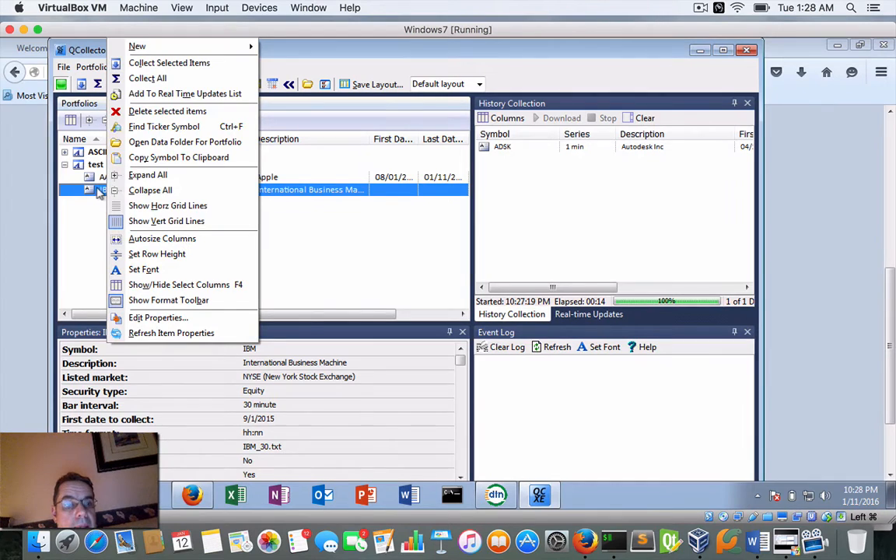
{"action": "left_click", "coordinate": [154, 63]}
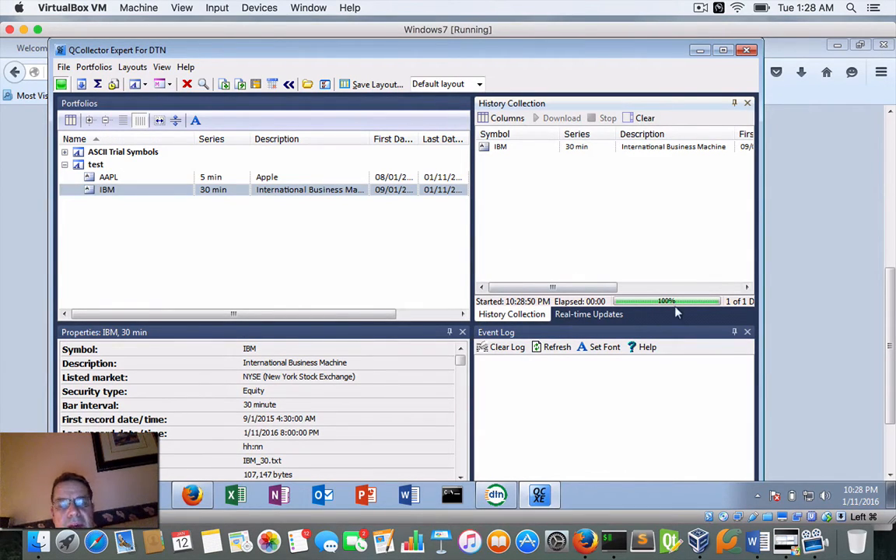
{"action": "left_click", "coordinate": [105, 495]}
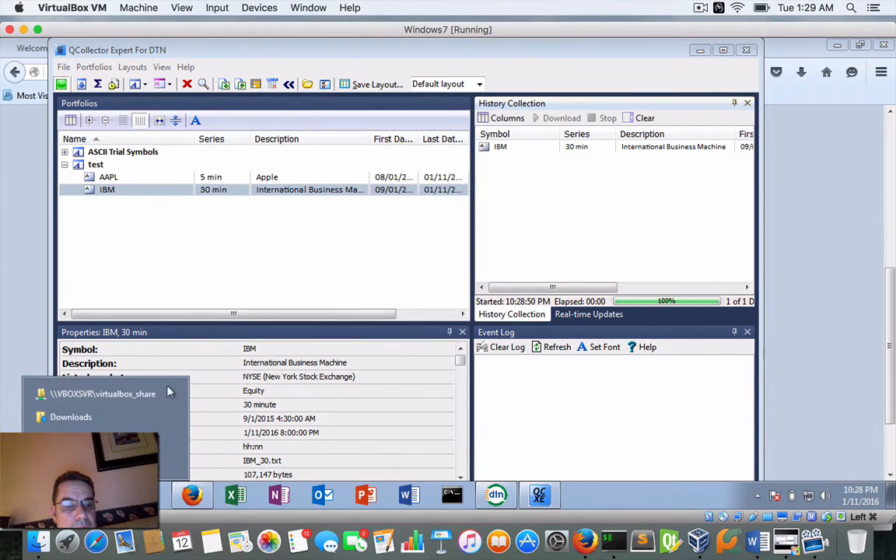
{"action": "left_click", "coordinate": [107, 191]}
{"action": "right_click", "coordinate": [107, 191]}
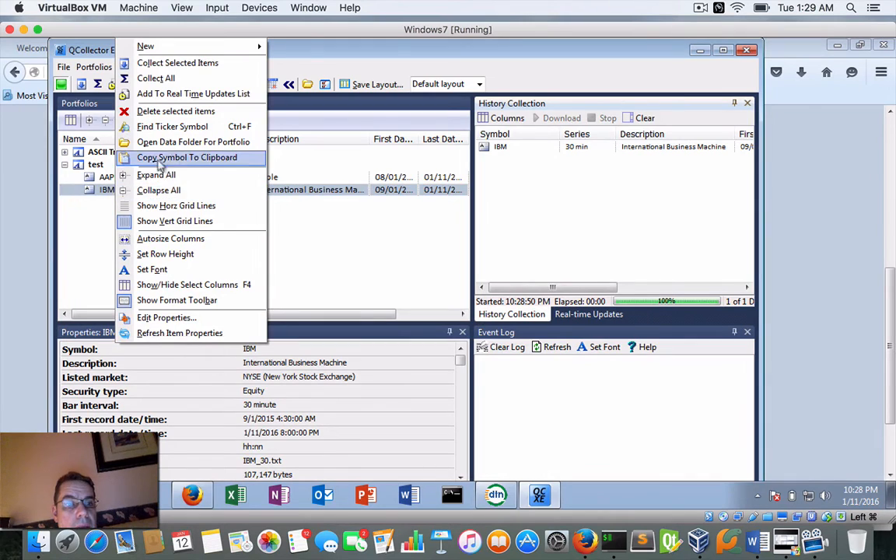
{"action": "left_click", "coordinate": [176, 138]}
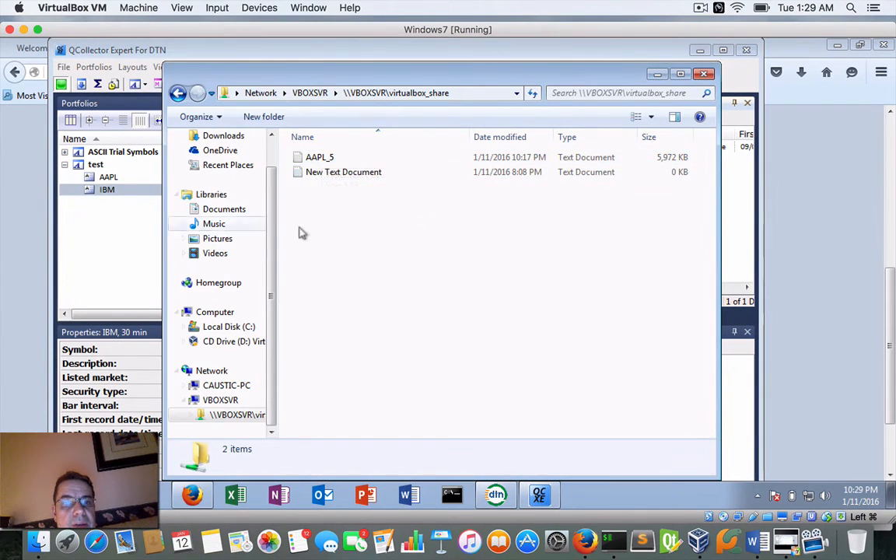
Reposition the virtualbox_share folder window, select AAPL_5 to check its details, and return to QCollector.
{"action": "left_click_drag", "start_coordinate": [355, 75], "coordinate": [388, 76]}
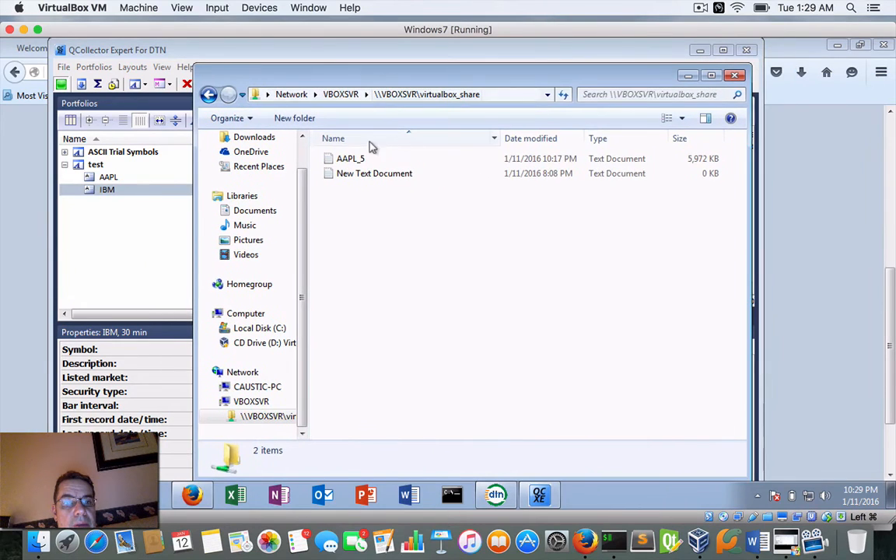
{"action": "left_click", "coordinate": [336, 160]}
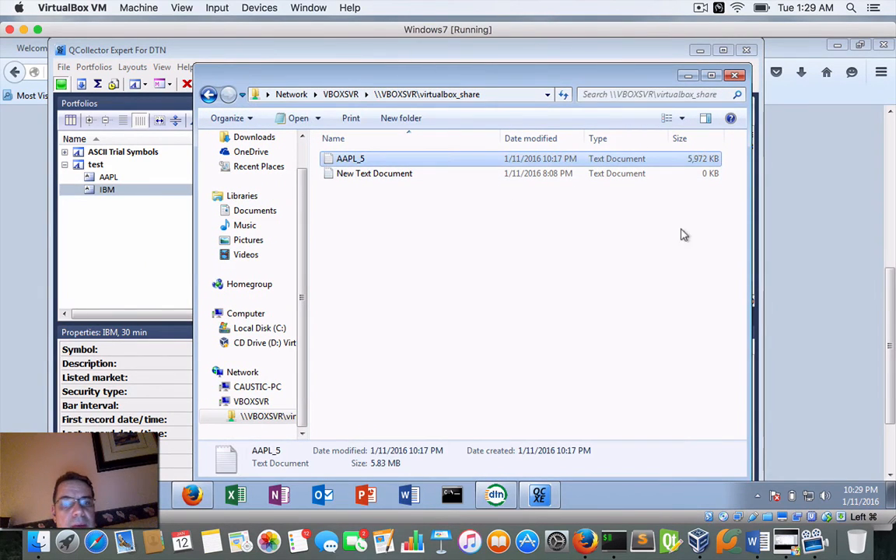
{"action": "left_click_drag", "start_coordinate": [544, 76], "coordinate": [379, 74]}
{"action": "left_click", "coordinate": [717, 217]}
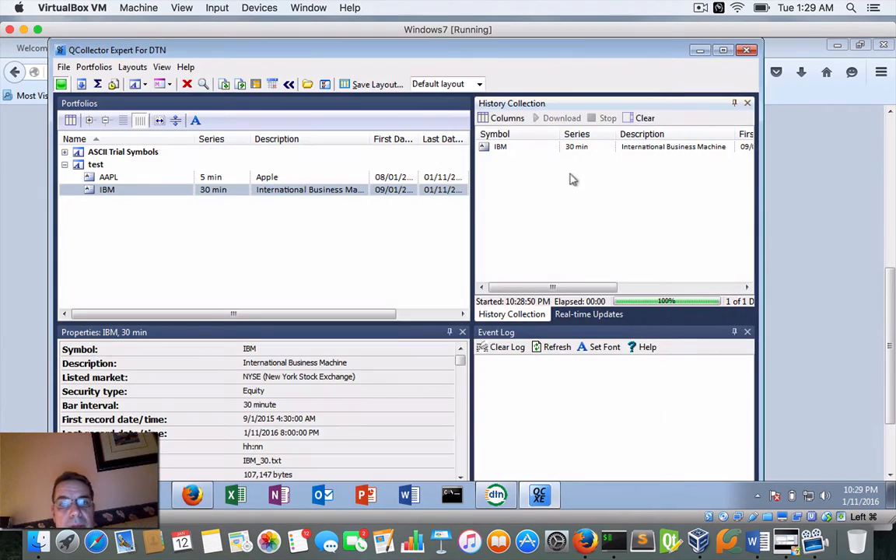
Check the available options for IBM in the History Collection list, and reselect IBM in the test portfolio.
{"action": "right_click", "coordinate": [497, 153]}
{"action": "left_click", "coordinate": [488, 153]}
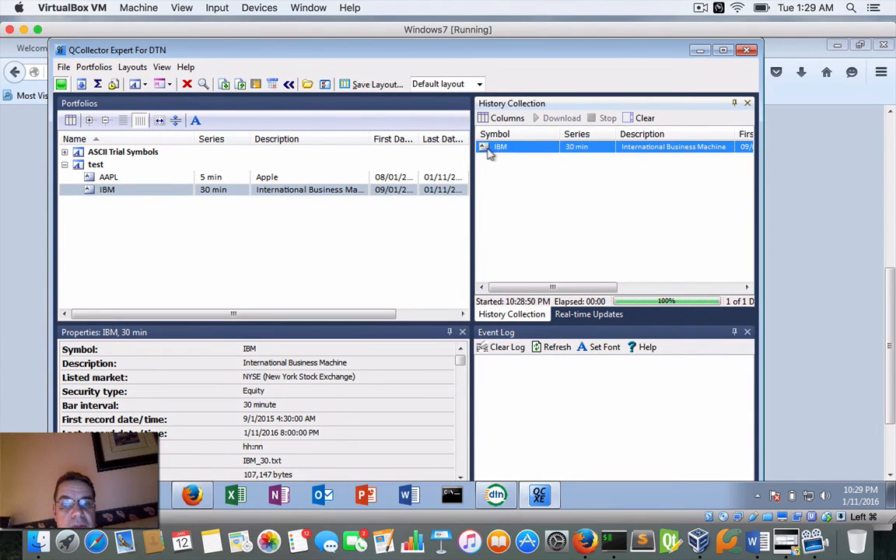
{"action": "right_click", "coordinate": [483, 148]}
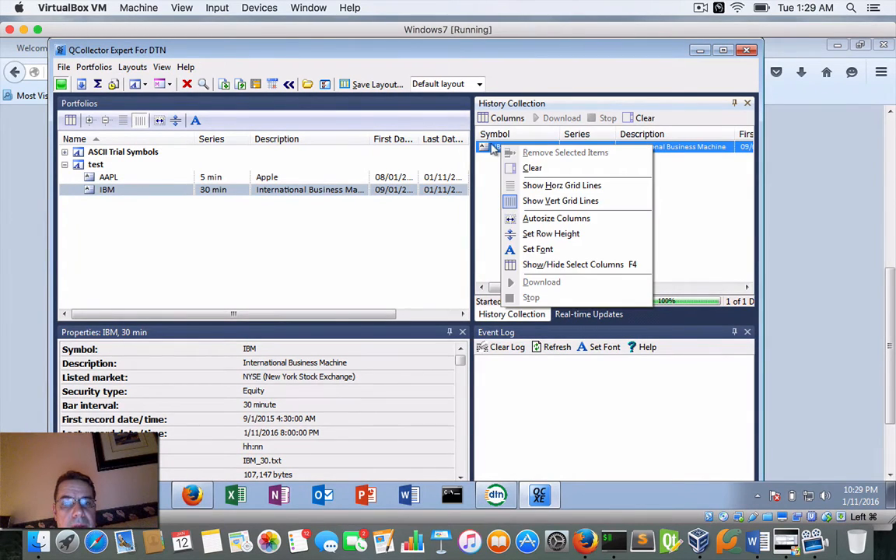
{"action": "left_click", "coordinate": [107, 192]}
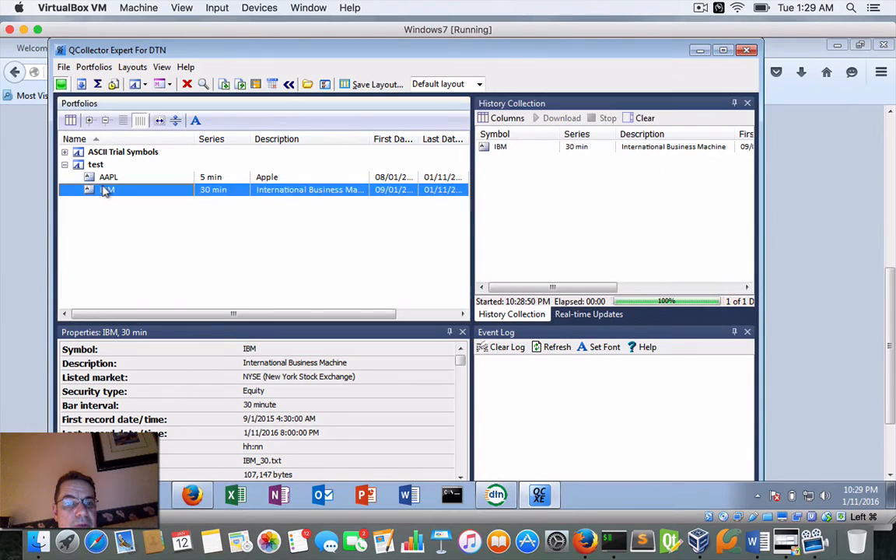
Collect the history for the 30 min IBM item again, and bring up the virtualbox_share folder window beside the portfolio list.
{"action": "right_click", "coordinate": [89, 192]}
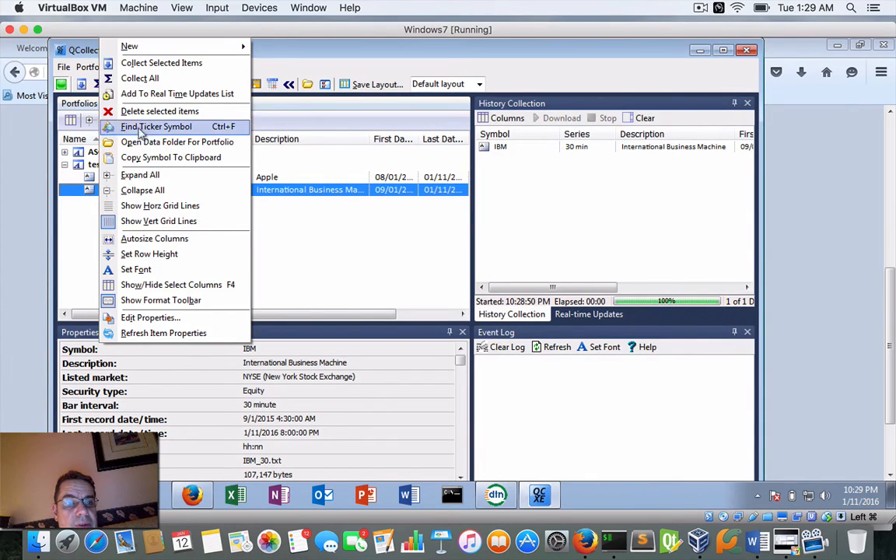
{"action": "left_click", "coordinate": [160, 63]}
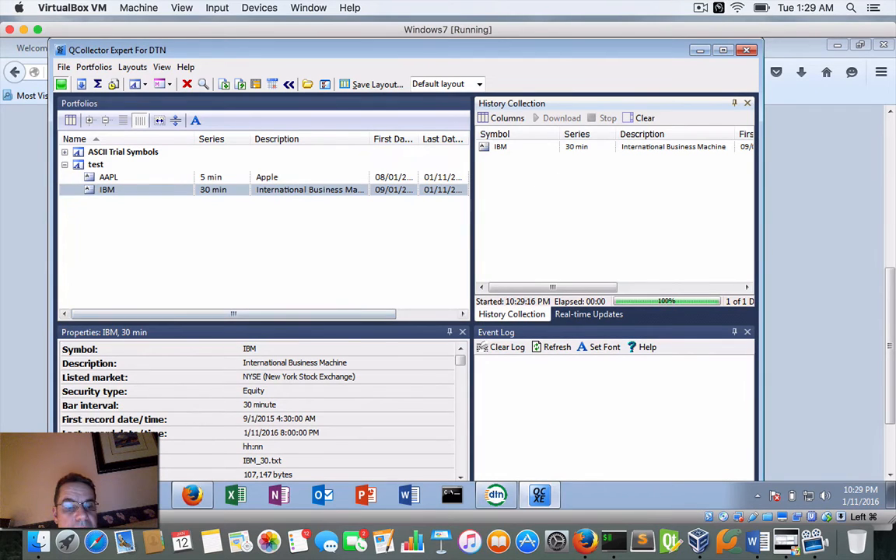
{"action": "mouse_move", "coordinate": [105, 495]}
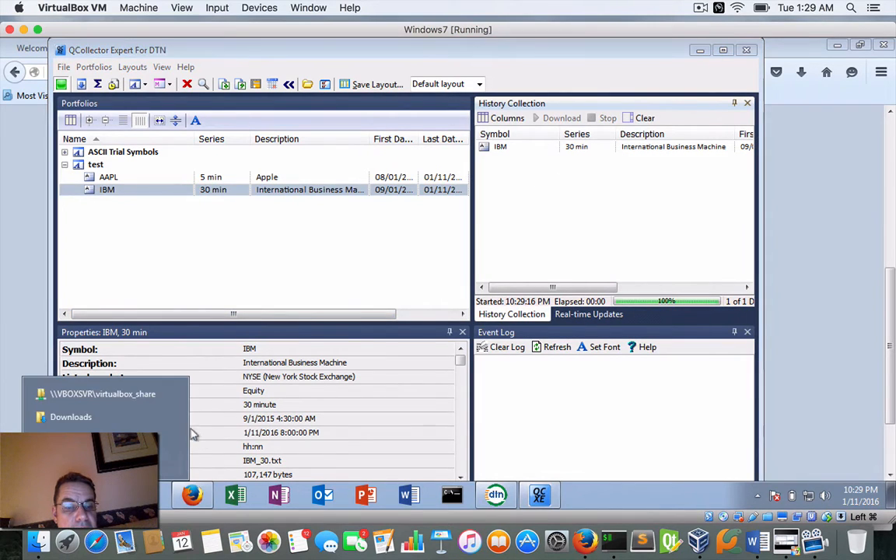
{"action": "left_click", "coordinate": [78, 392]}
{"action": "left_click", "coordinate": [276, 233]}
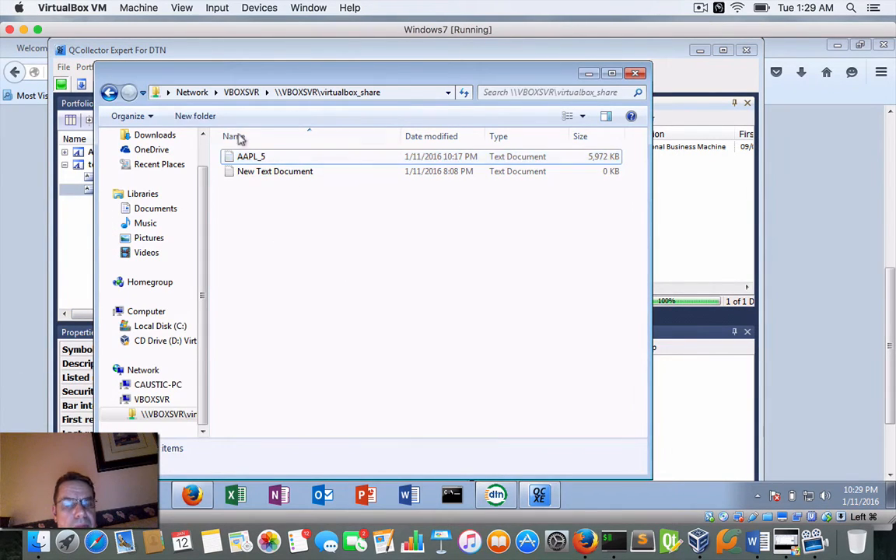
{"action": "left_click_drag", "start_coordinate": [254, 81], "coordinate": [362, 81]}
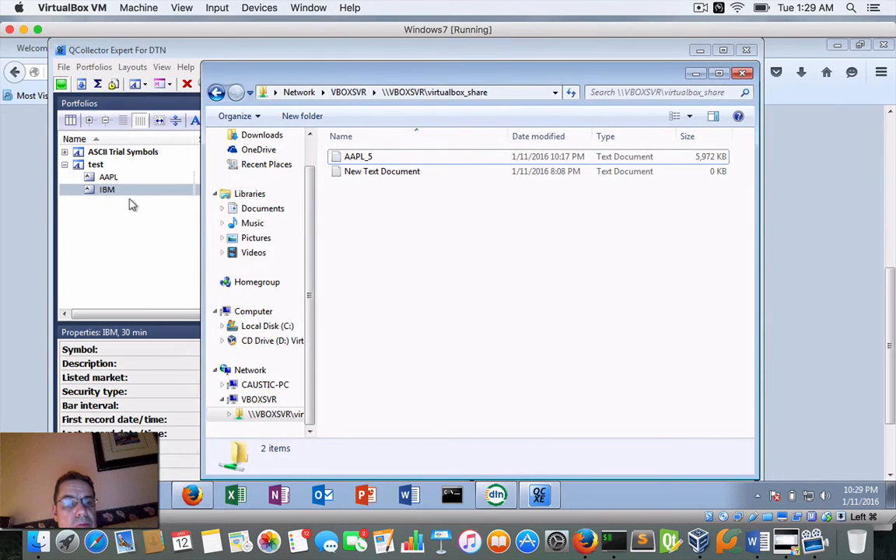
Select AAPL in the test portfolio and compare the portfolio items with the files in the virtualbox_share folder.
{"action": "left_click_drag", "start_coordinate": [342, 156], "coordinate": [101, 182]}
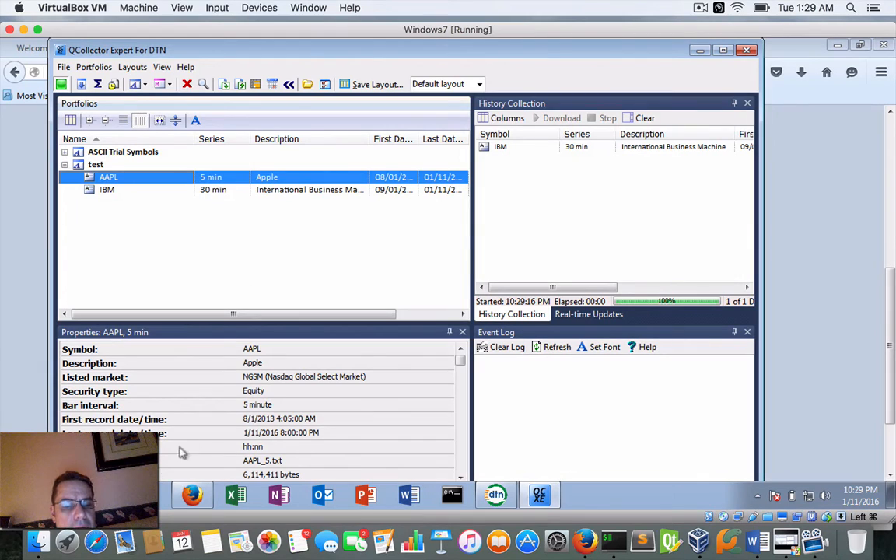
{"action": "mouse_move", "coordinate": [105, 494]}
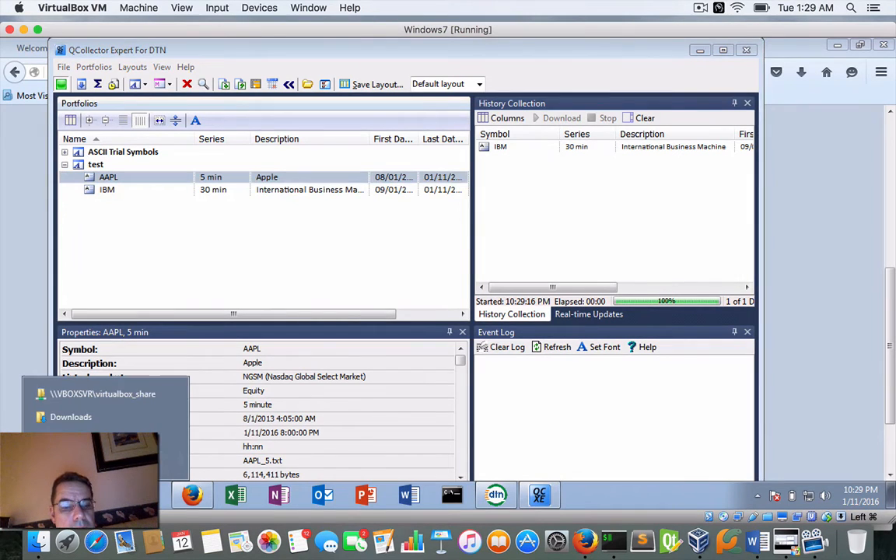
{"action": "left_click", "coordinate": [78, 393]}
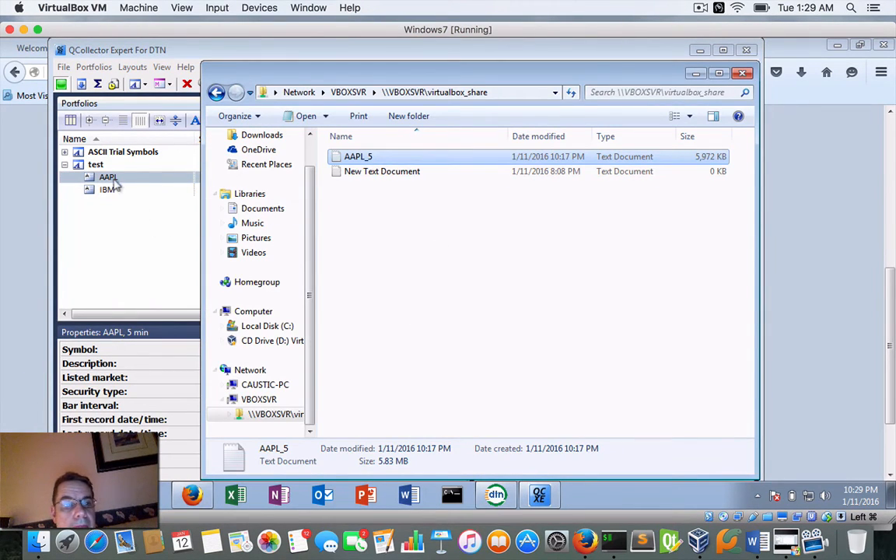
{"action": "left_click", "coordinate": [105, 495]}
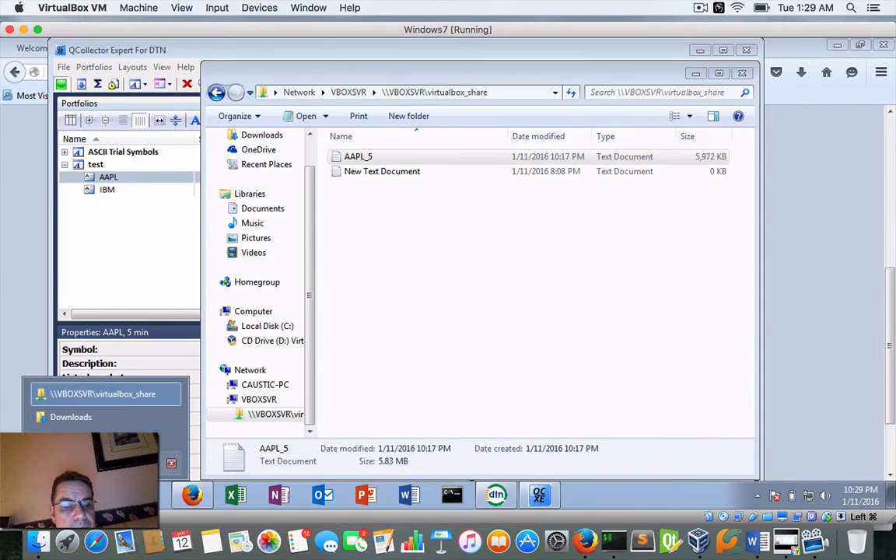
{"action": "left_click", "coordinate": [62, 394]}
{"action": "left_click", "coordinate": [366, 288]}
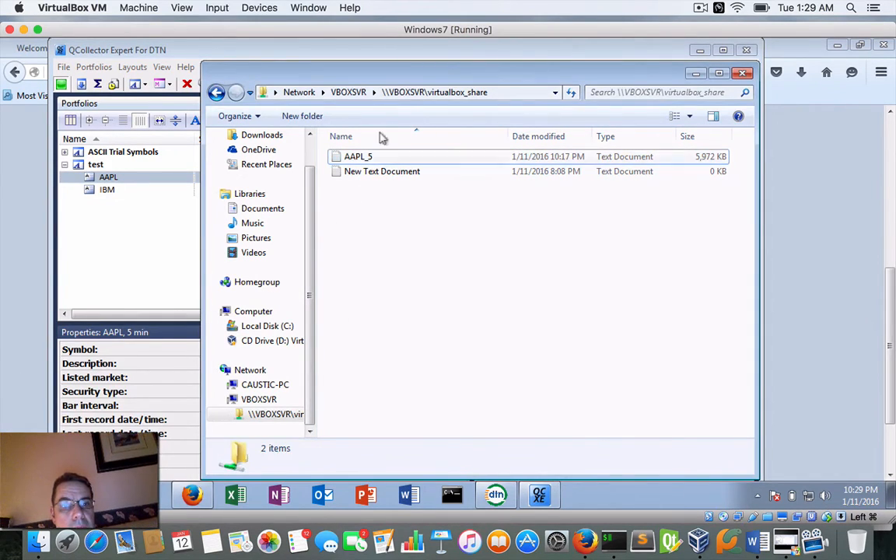
Reload the virtualbox_share folder by reopening it from VBOXSVR, and select the IBM_30 file.
{"action": "left_click", "coordinate": [348, 92]}
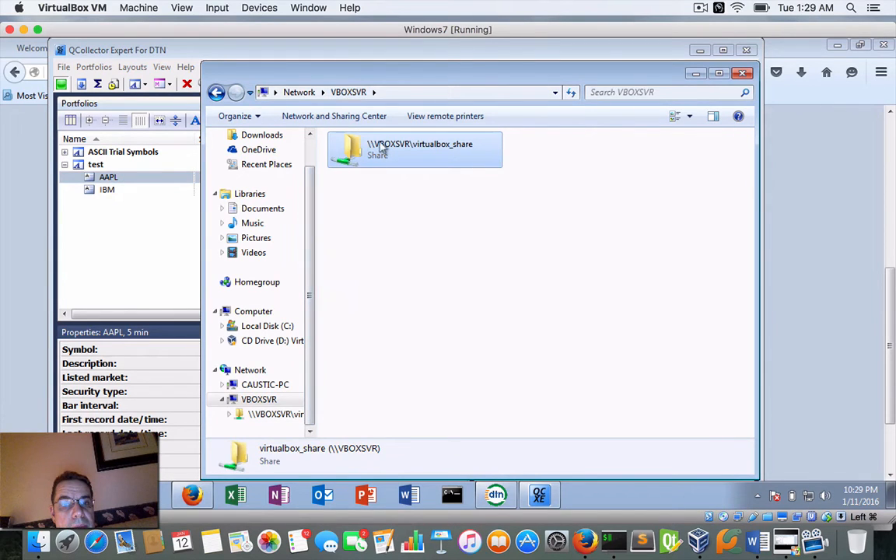
{"action": "double_click", "coordinate": [379, 148]}
{"action": "left_click", "coordinate": [373, 171]}
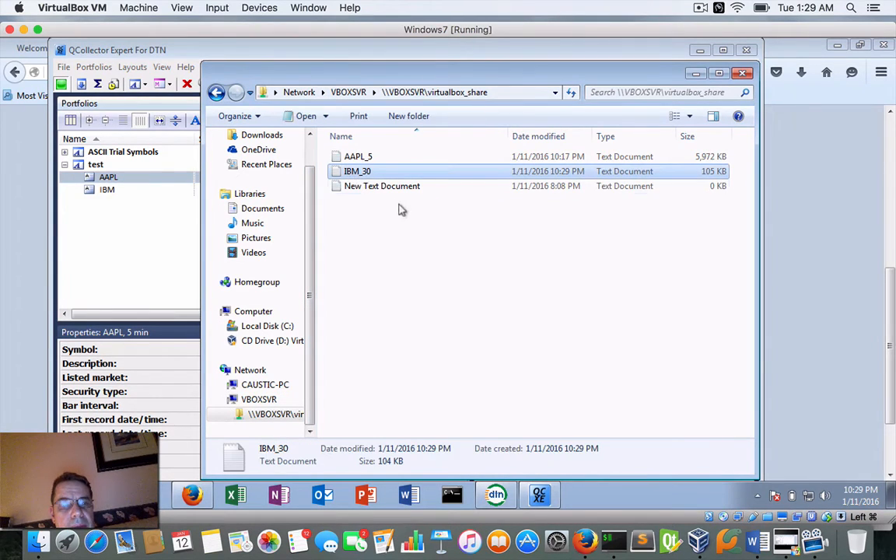
Open IBM_30 in WordPad, look through its 30-minute price records, and close the document.
{"action": "right_click", "coordinate": [360, 174]}
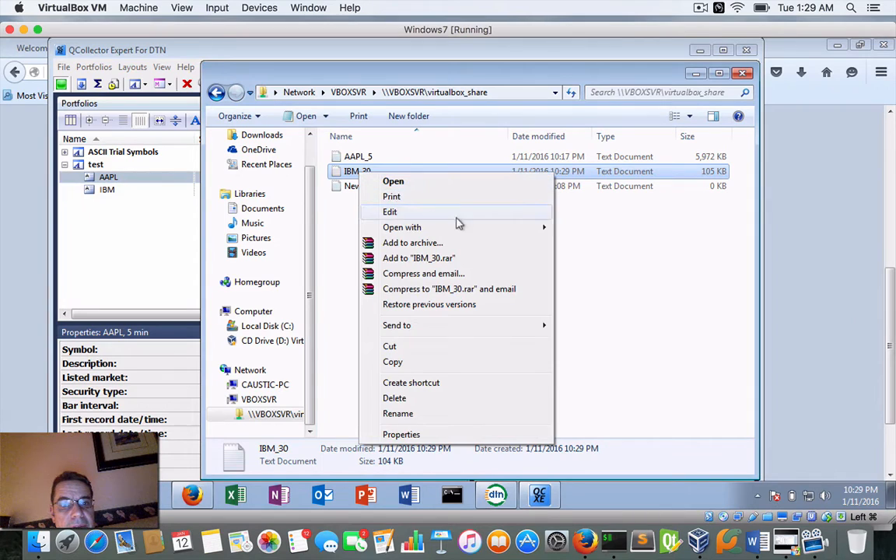
{"action": "mouse_move", "coordinate": [536, 227]}
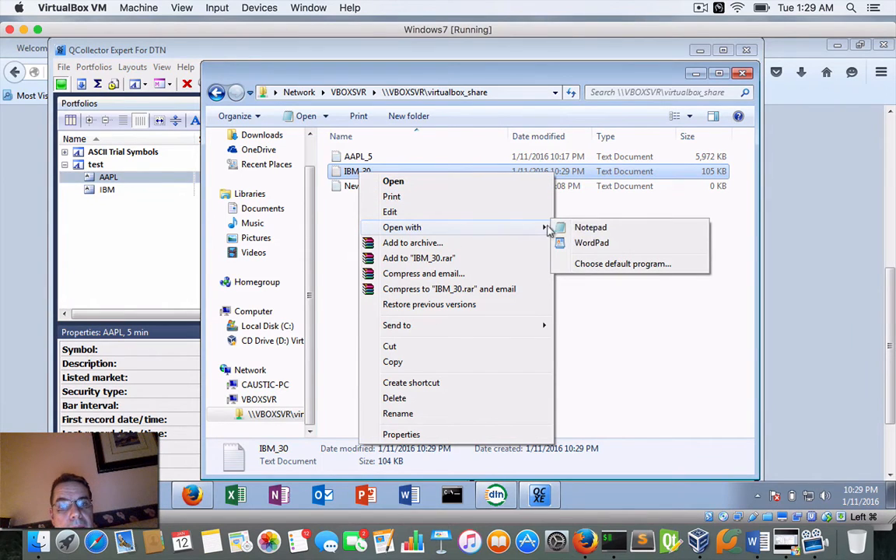
{"action": "left_click", "coordinate": [583, 243]}
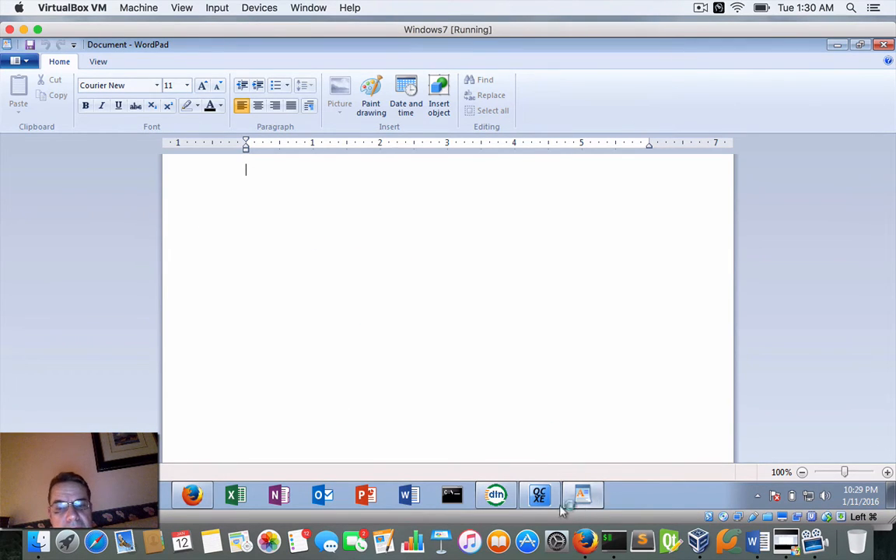
{"action": "left_click", "coordinate": [538, 495]}
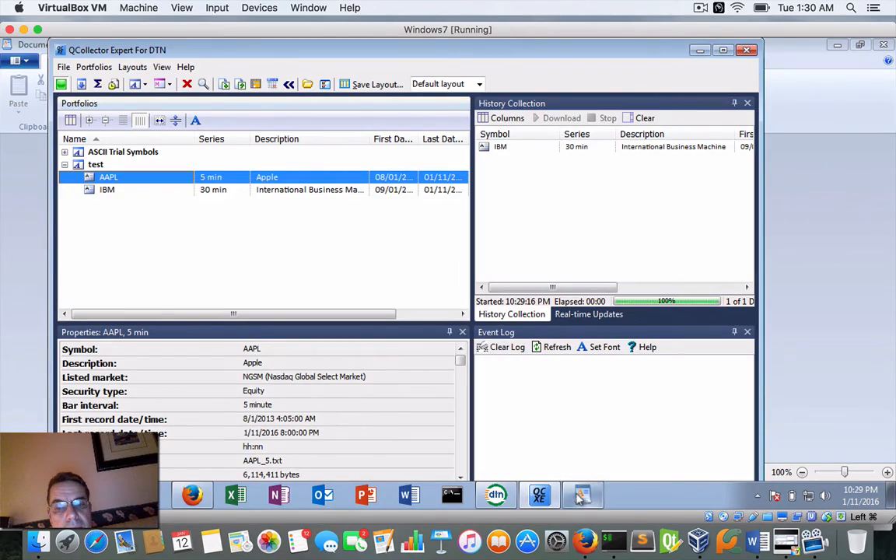
{"action": "scroll", "coordinate": [384, 303], "scroll_direction": "down", "scroll_amount": 20}
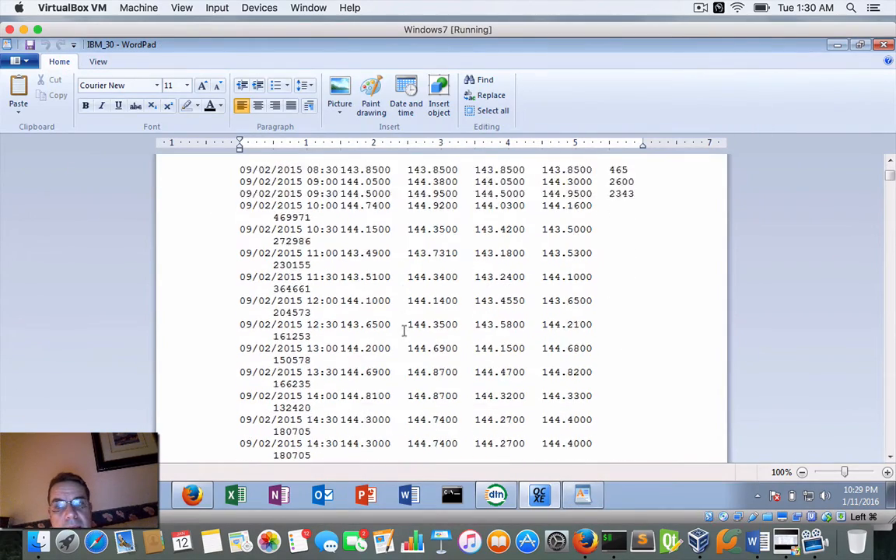
{"action": "scroll", "coordinate": [404, 331], "scroll_direction": "down", "scroll_amount": 20}
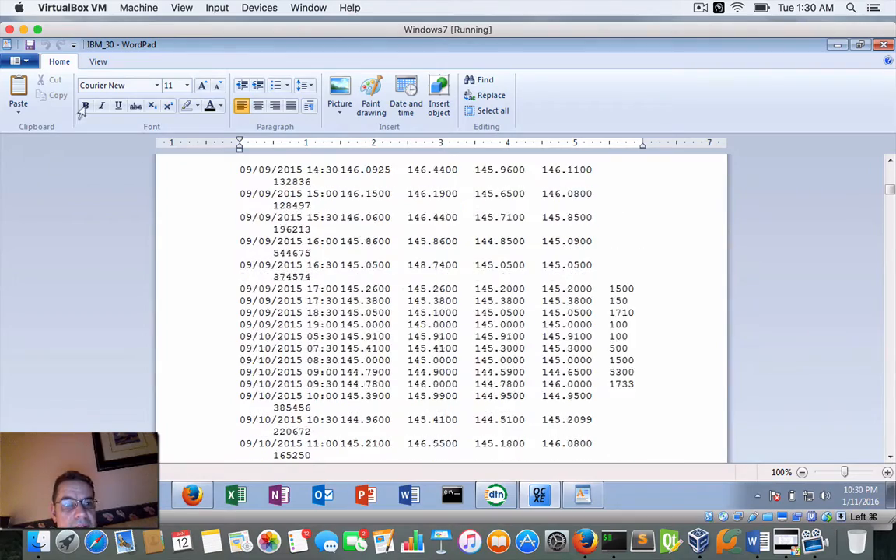
{"action": "left_click", "coordinate": [884, 45]}
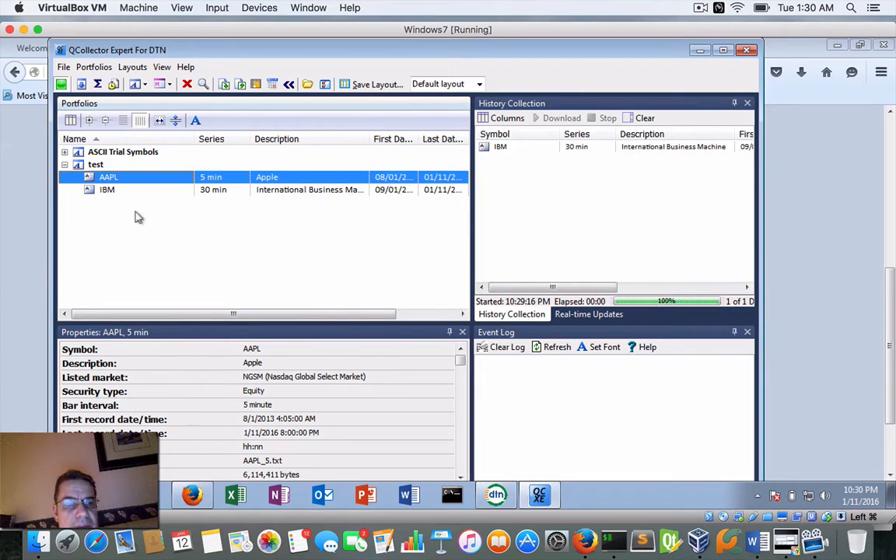
Select IBM in the test portfolio, switch to Finder on the Mac, and locate IBM_30.txt in the virtualbox_share folder.
{"action": "left_click", "coordinate": [101, 193]}
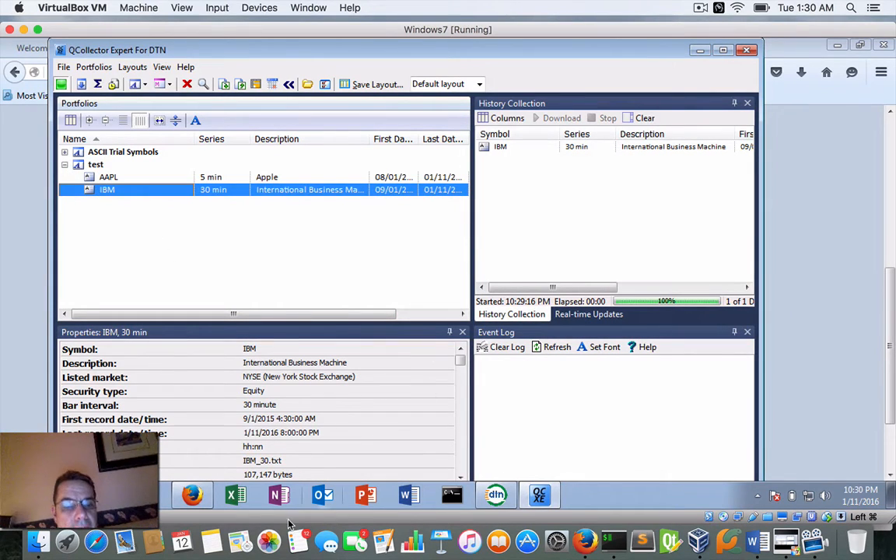
{"action": "left_click", "coordinate": [40, 544]}
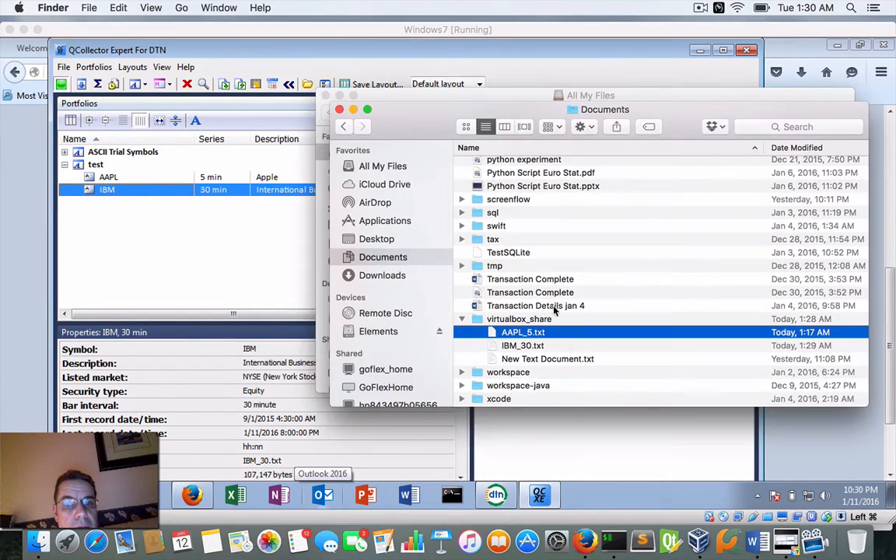
{"action": "left_click", "coordinate": [533, 357]}
{"action": "left_click", "coordinate": [526, 346]}
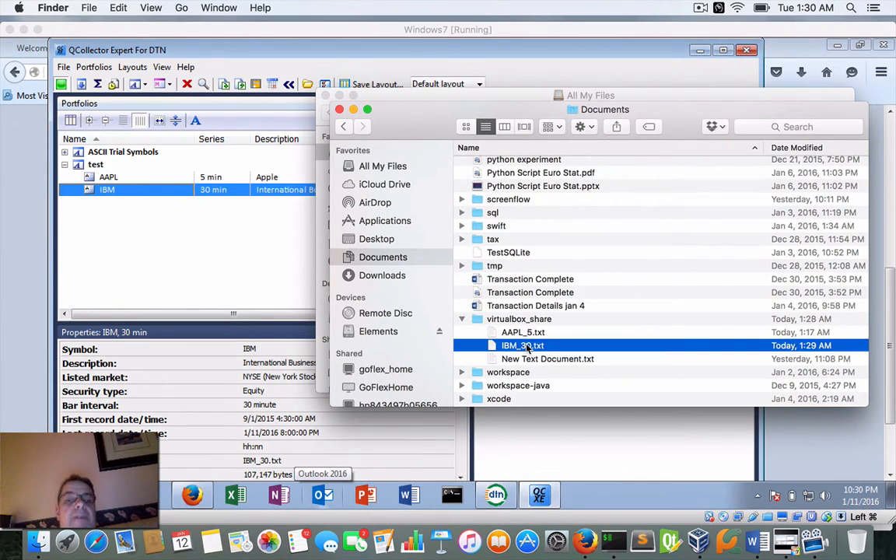
{"action": "left_click", "coordinate": [526, 347], "text": "super"}
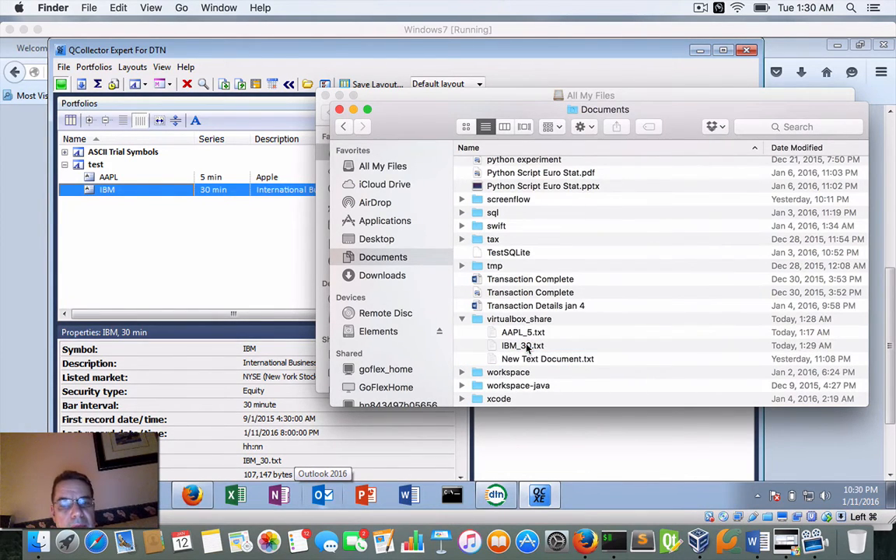
{"action": "right_click", "coordinate": [527, 348]}
{"action": "key", "text": "Escape"}
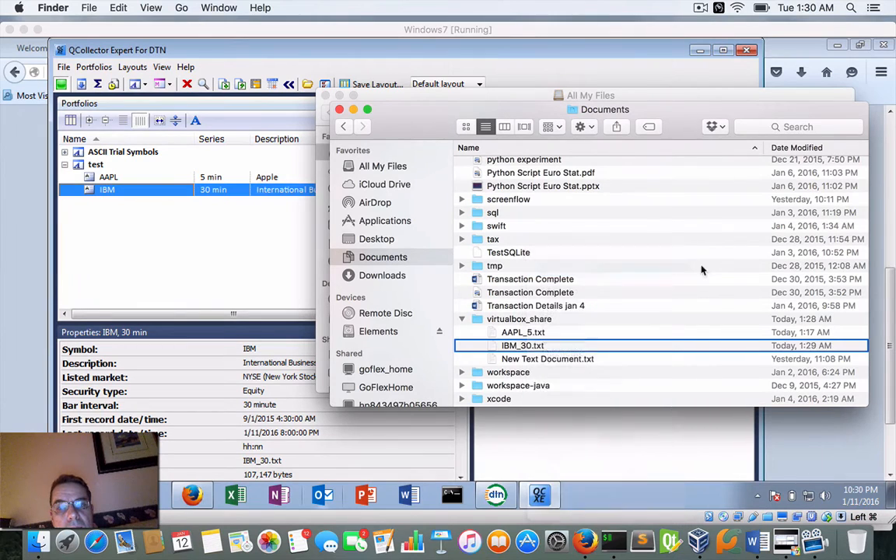
Open IBM_30.txt in TextEdit on the Mac, review its price data, and close the document.
{"action": "right_click", "coordinate": [527, 348]}
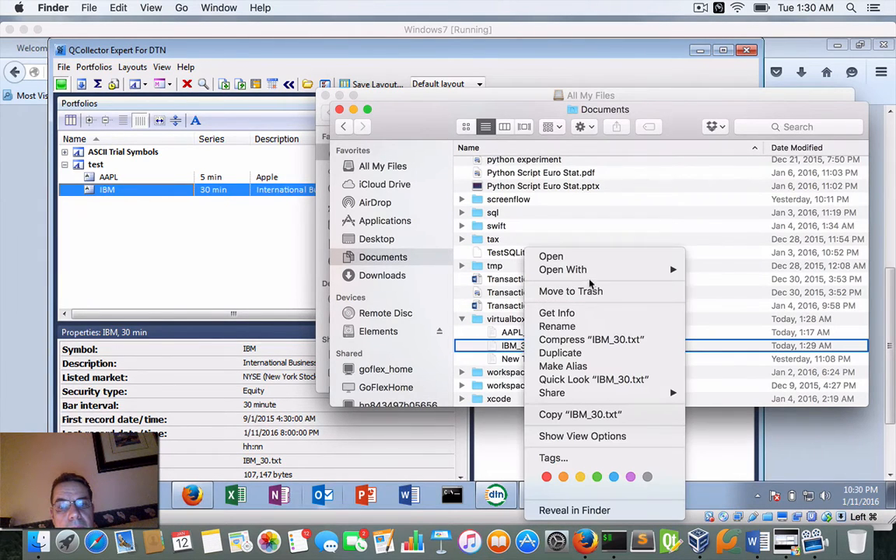
{"action": "mouse_move", "coordinate": [622, 269]}
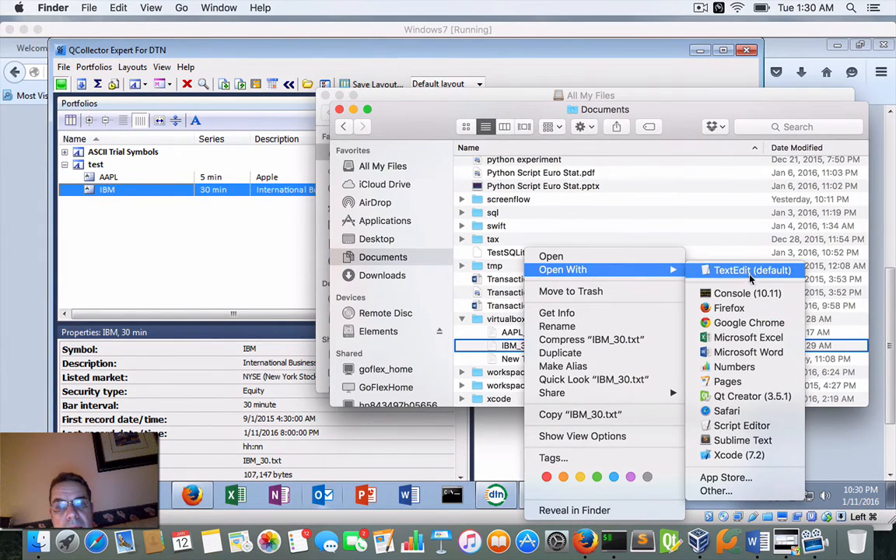
{"action": "left_click", "coordinate": [750, 271]}
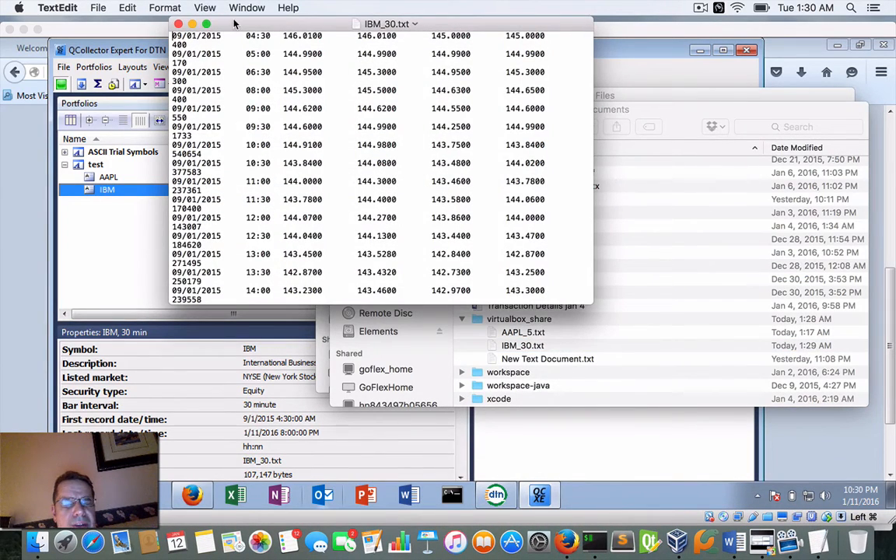
{"action": "left_click_drag", "start_coordinate": [234, 23], "coordinate": [253, 110]}
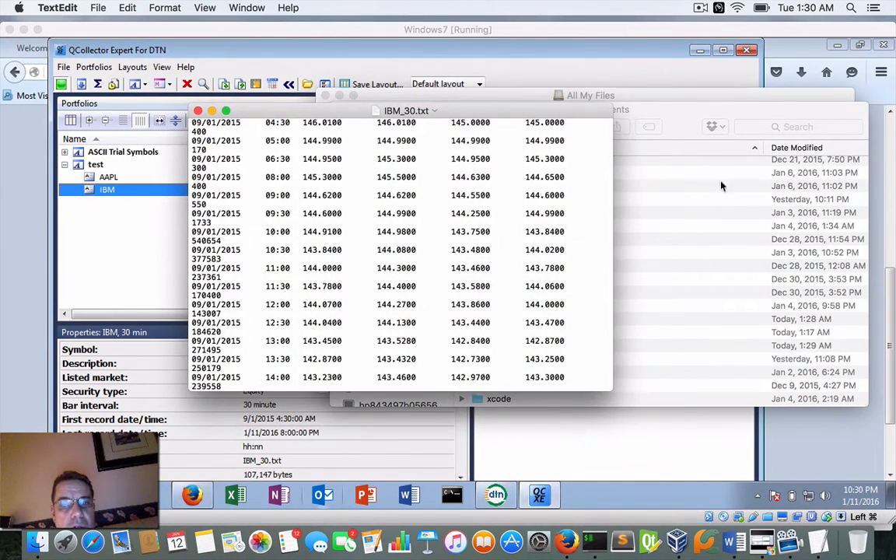
{"action": "left_click_drag", "start_coordinate": [319, 116], "coordinate": [203, 103]}
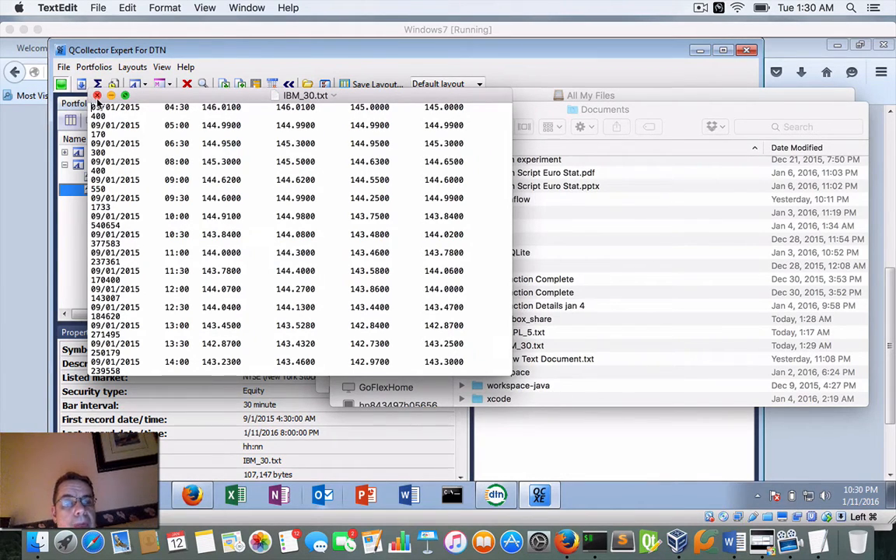
{"action": "left_click", "coordinate": [97, 95]}
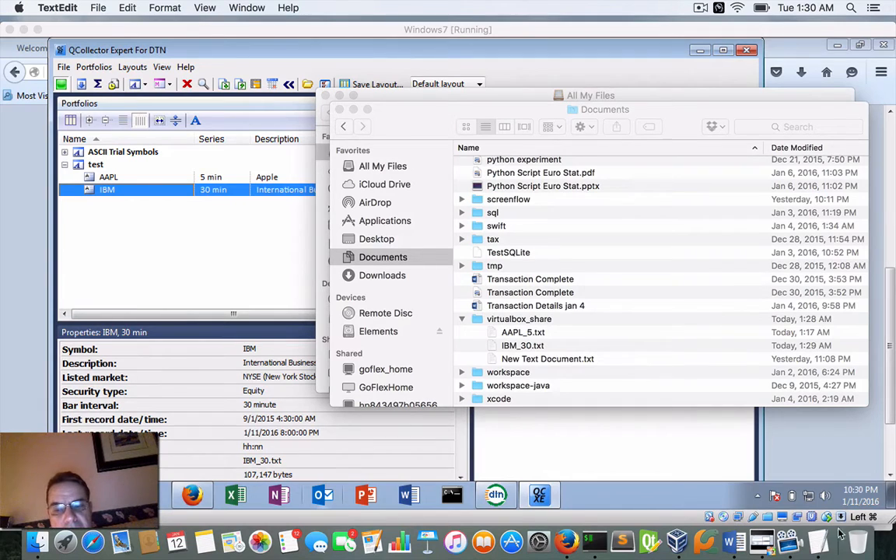
Switch back to the Windows 7 virtual machine and show QCollector's Real-time Updates view.
{"action": "left_click", "coordinate": [759, 548]}
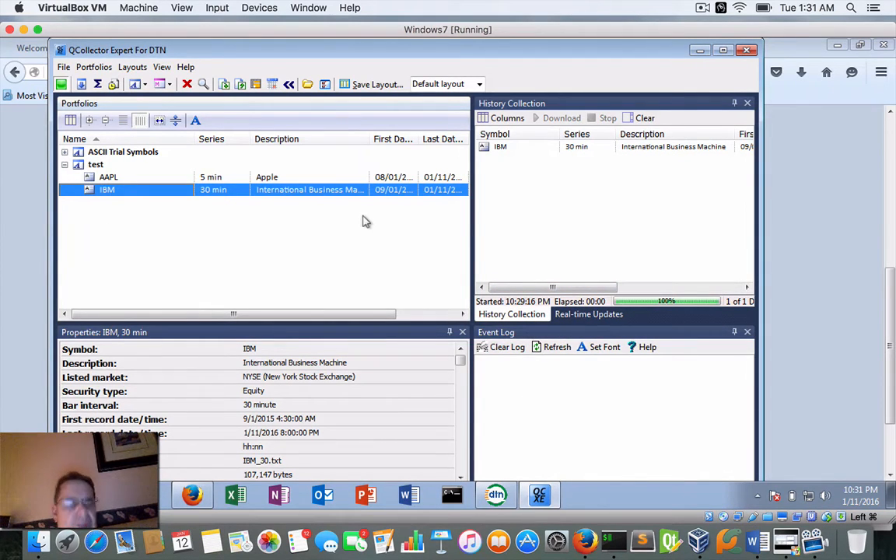
{"action": "left_click", "coordinate": [579, 314]}
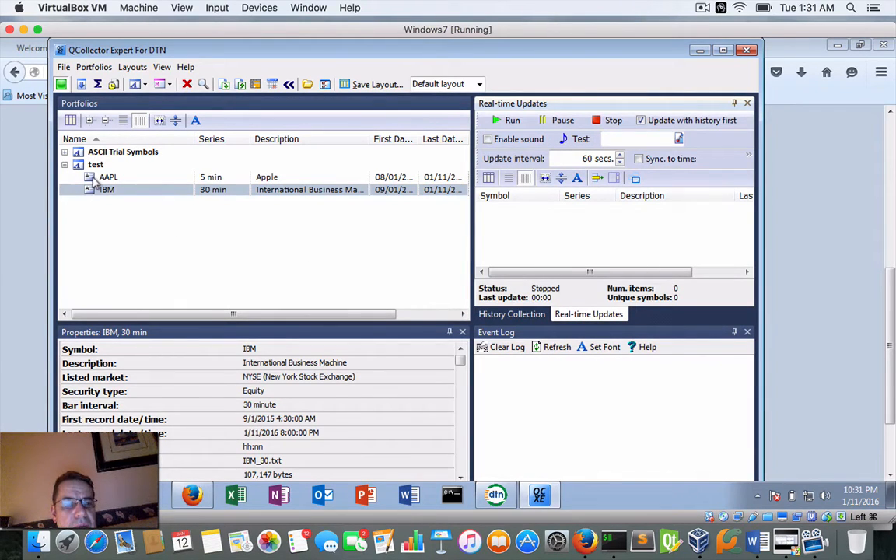
Add a tick data series for ticker symbol YHOO to the test portfolio and close the dialog.
{"action": "left_click", "coordinate": [94, 166]}
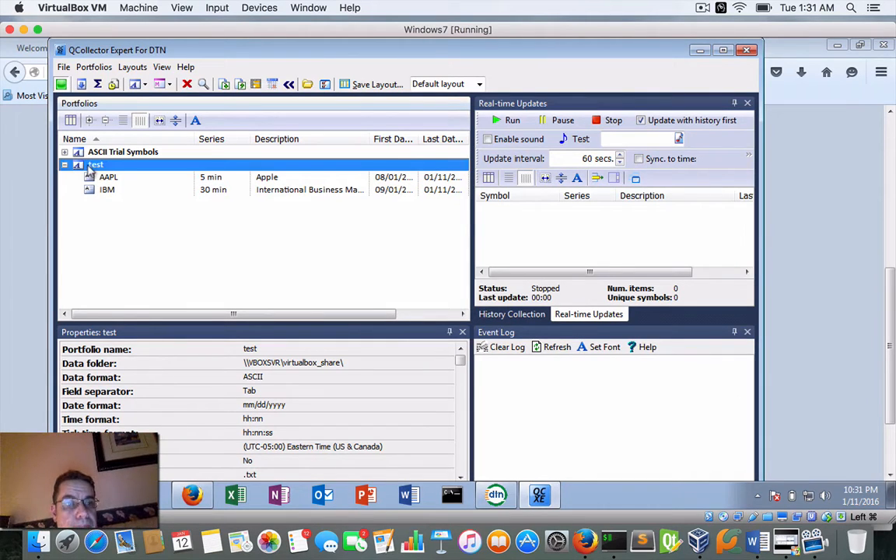
{"action": "right_click", "coordinate": [96, 166]}
{"action": "mouse_move", "coordinate": [130, 173]}
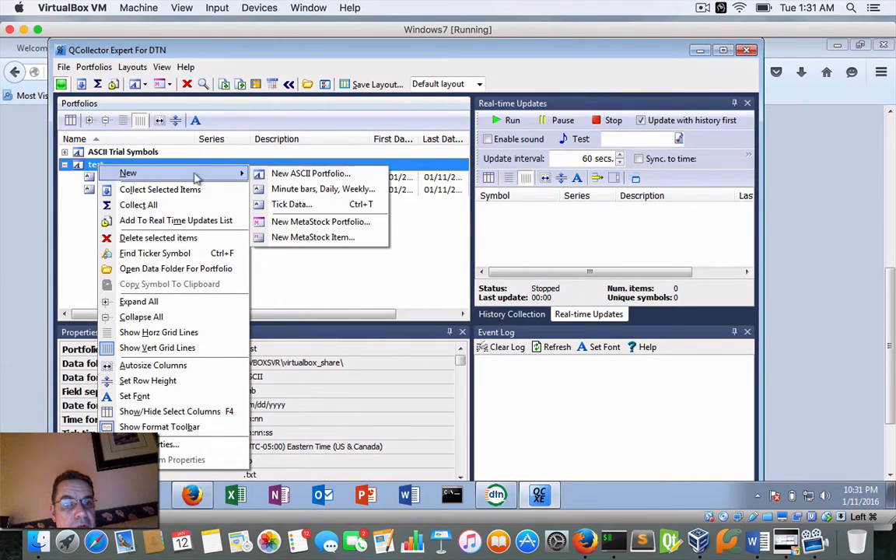
{"action": "left_click", "coordinate": [291, 204]}
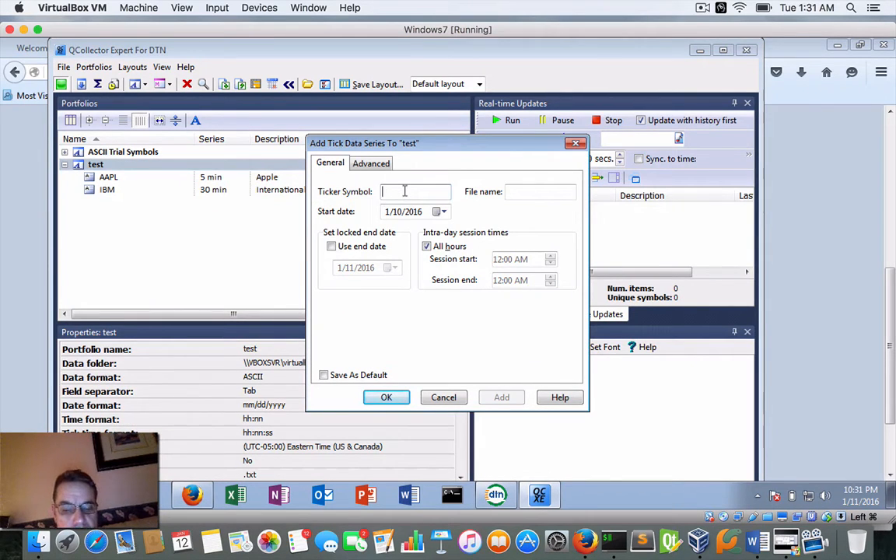
{"action": "type", "text": "YHOO"}
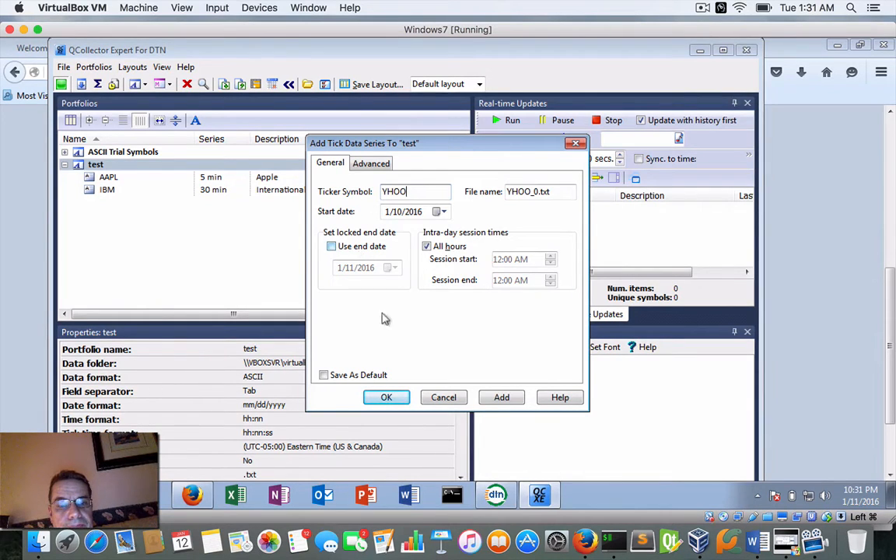
{"action": "left_click", "coordinate": [498, 398]}
{"action": "left_click", "coordinate": [387, 397]}
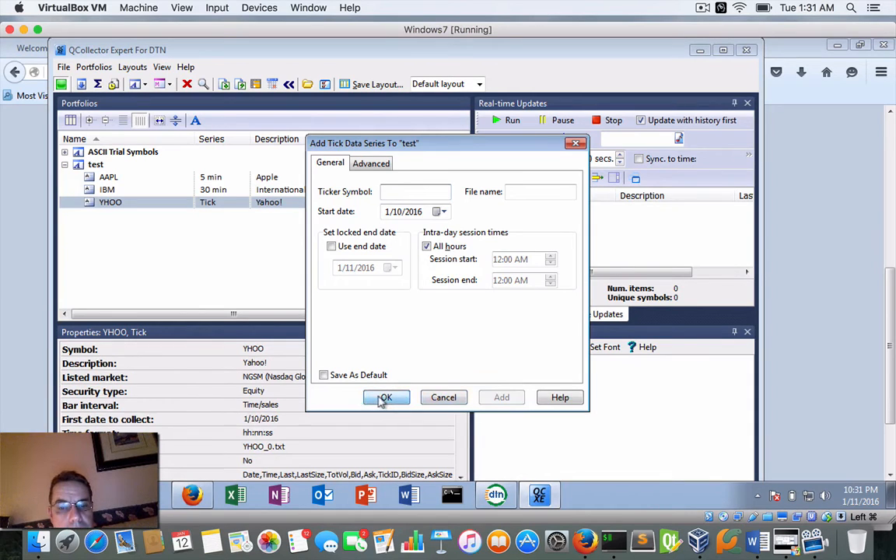
{"action": "left_click", "coordinate": [540, 272]}
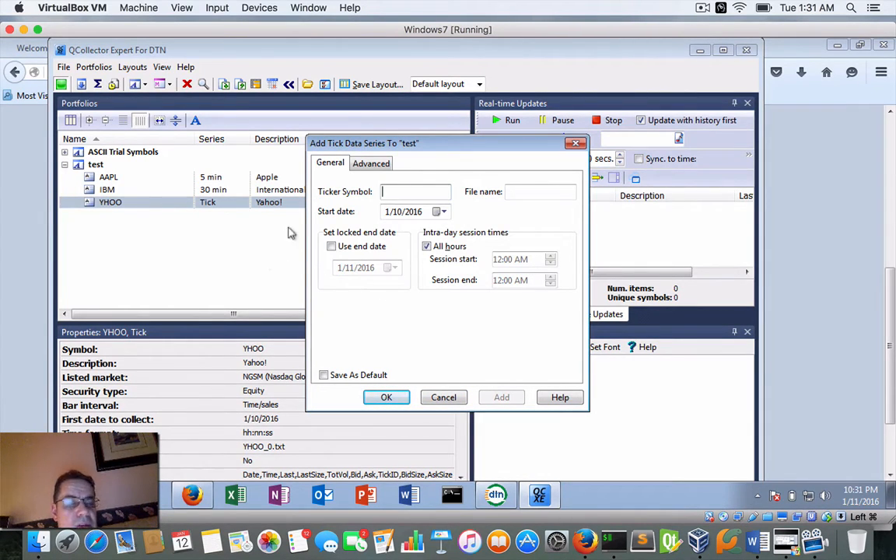
{"action": "left_click", "coordinate": [443, 398]}
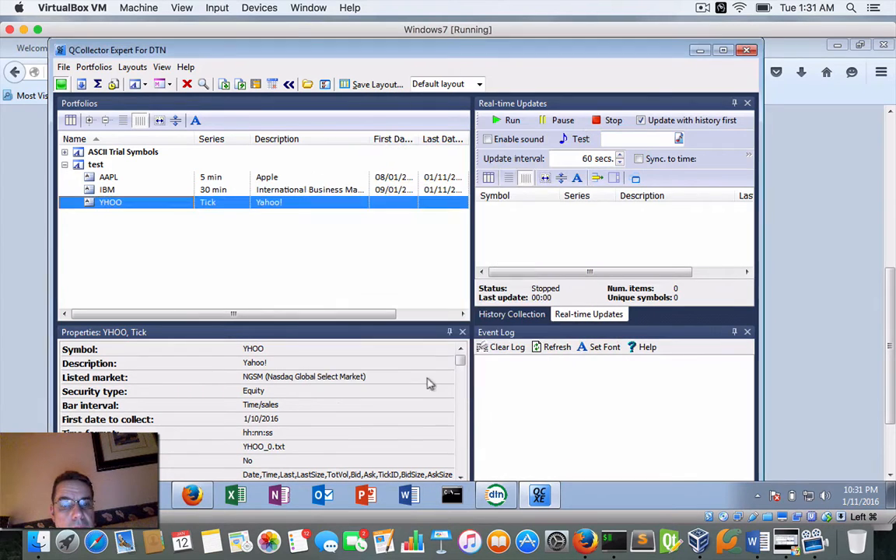
Start history collection for all portfolio items and stop the run.
{"action": "left_click", "coordinate": [110, 203], "text": "ctrl"}
{"action": "left_click", "coordinate": [89, 204]}
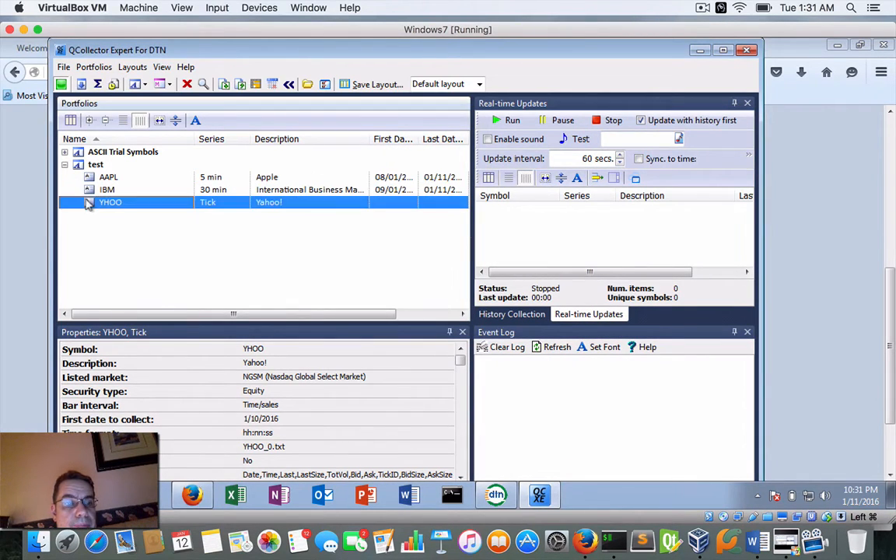
{"action": "left_click", "coordinate": [87, 203], "text": "ctrl"}
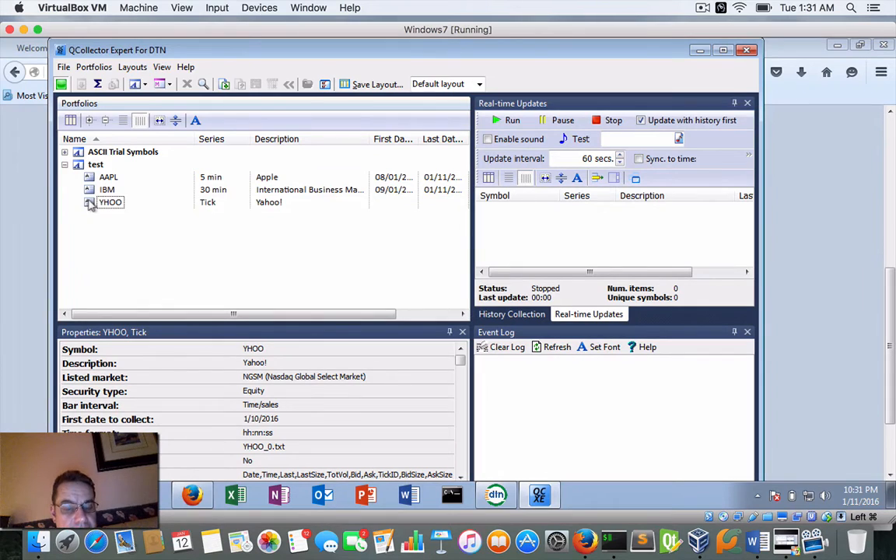
{"action": "right_click", "coordinate": [98, 203]}
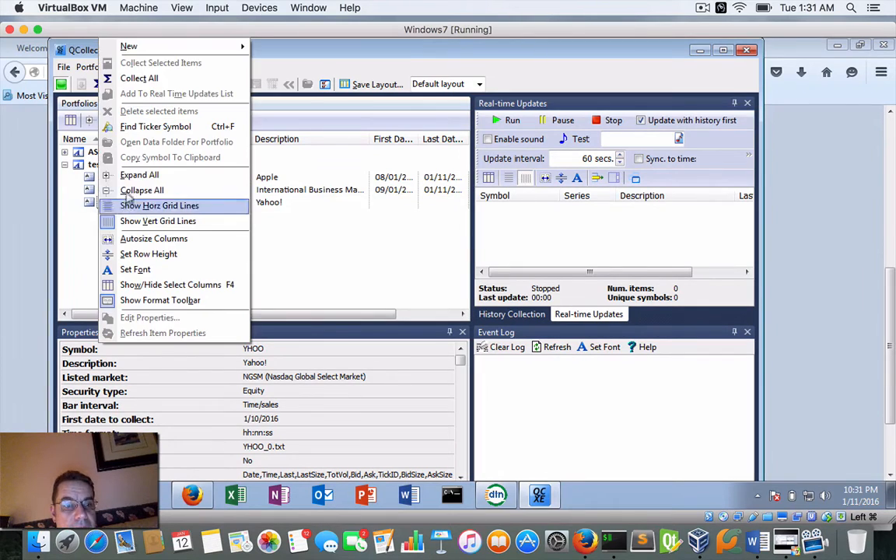
{"action": "left_click", "coordinate": [140, 79]}
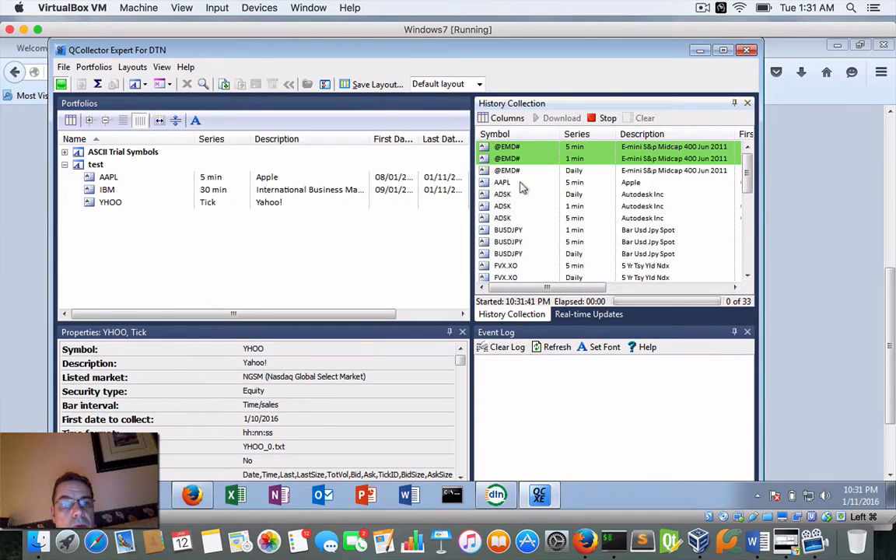
{"action": "left_click", "coordinate": [605, 118]}
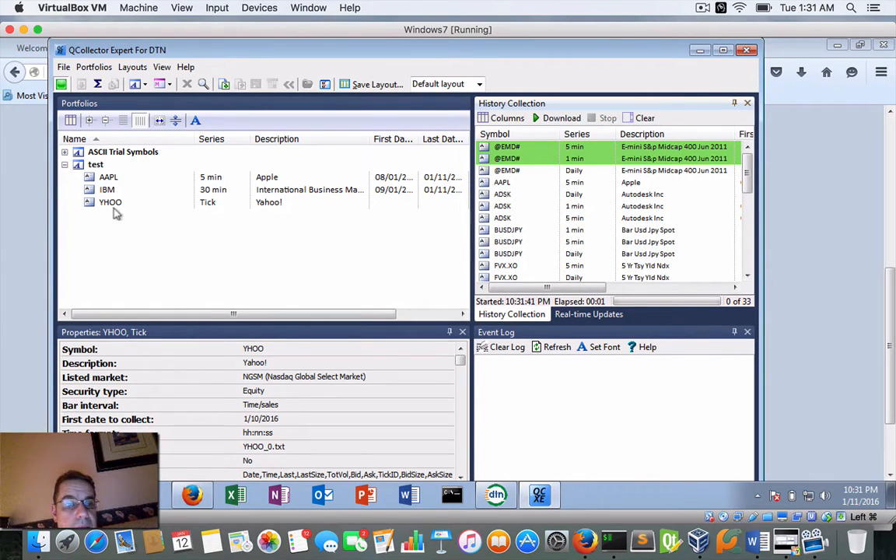
Select YHOO in the test portfolio, collect its history, and return to the Real-time Updates view.
{"action": "right_click", "coordinate": [95, 188]}
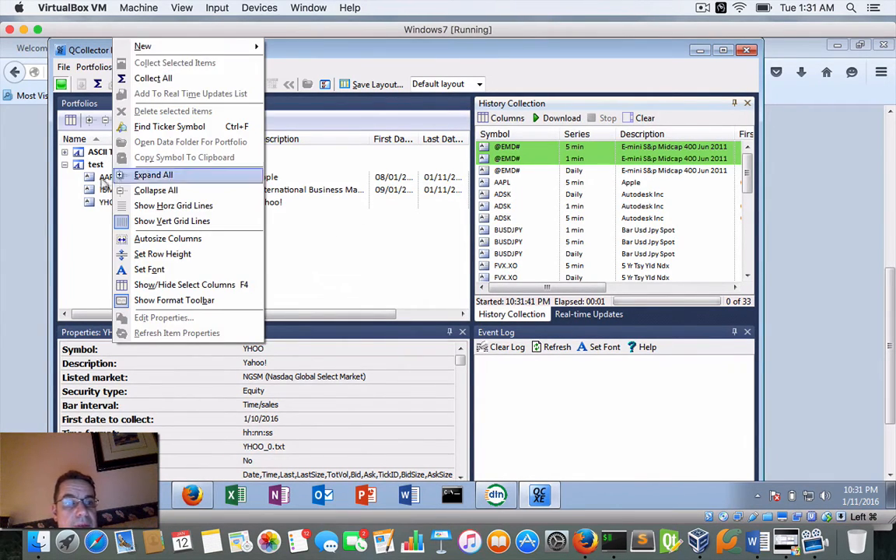
{"action": "left_click", "coordinate": [72, 220]}
{"action": "left_click", "coordinate": [104, 201]}
{"action": "right_click", "coordinate": [107, 206]}
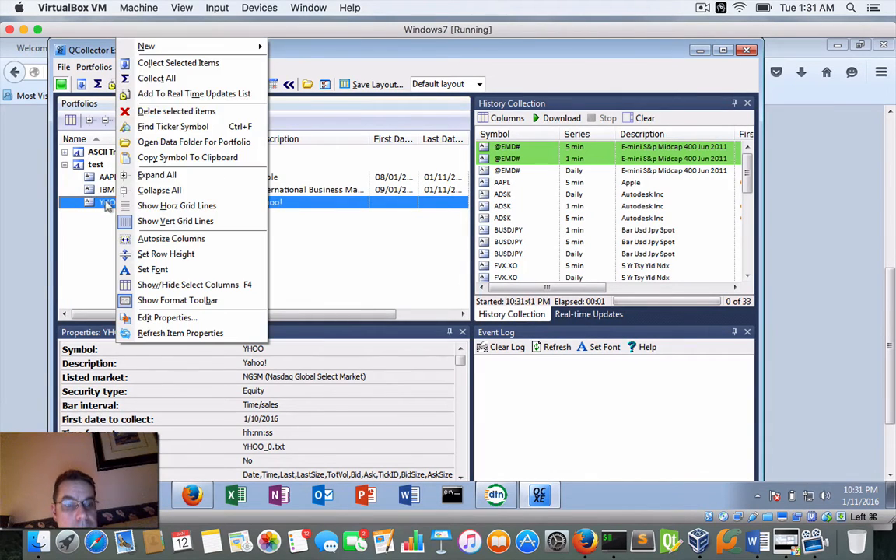
{"action": "left_click", "coordinate": [140, 62]}
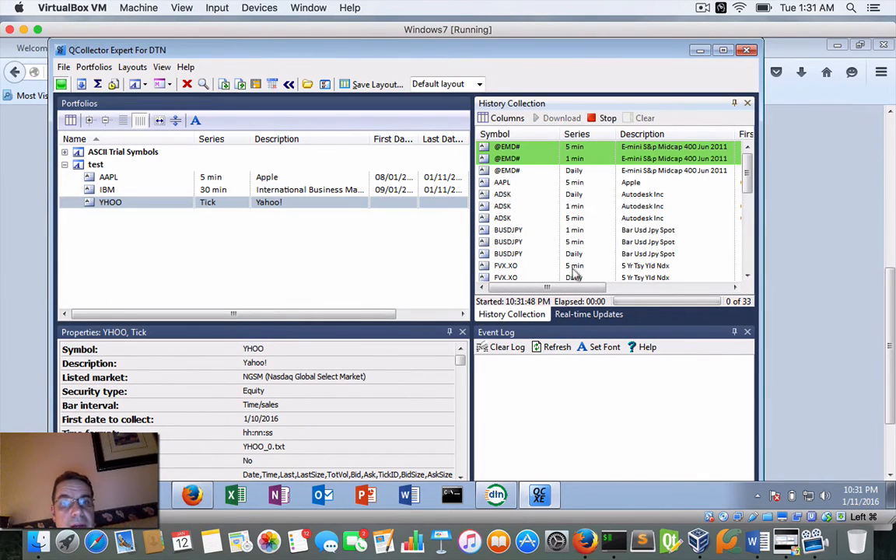
{"action": "left_click", "coordinate": [566, 314]}
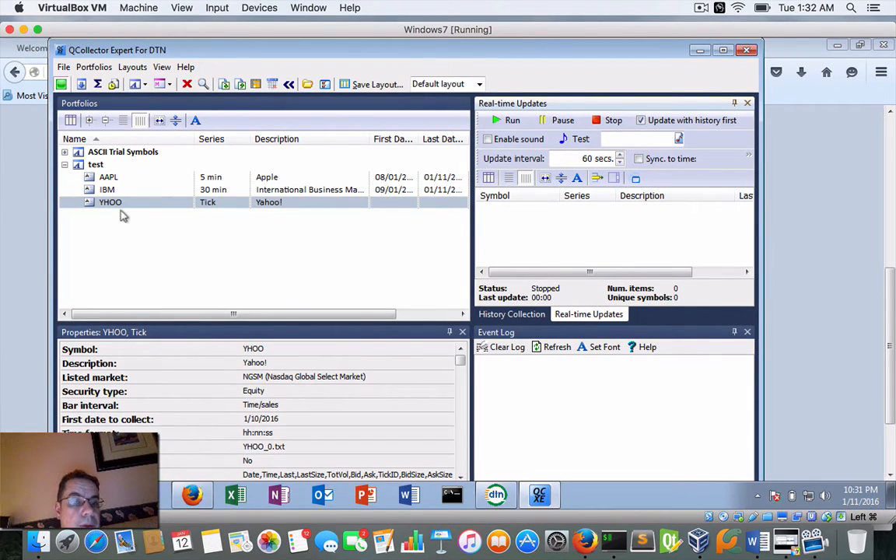
Request collection of the selected YHOO item again and stop the running history collection.
{"action": "right_click", "coordinate": [91, 204]}
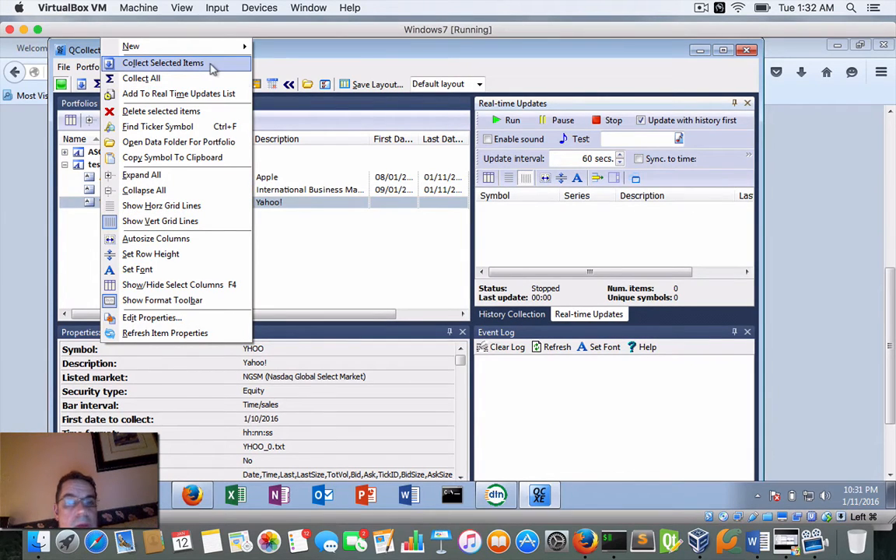
{"action": "left_click", "coordinate": [158, 64]}
{"action": "left_click", "coordinate": [161, 67]}
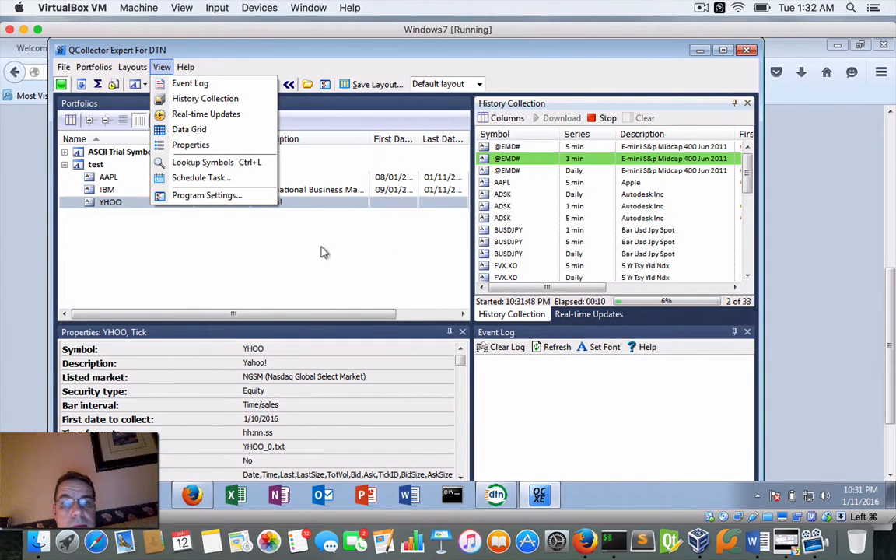
{"action": "key", "text": "Escape"}
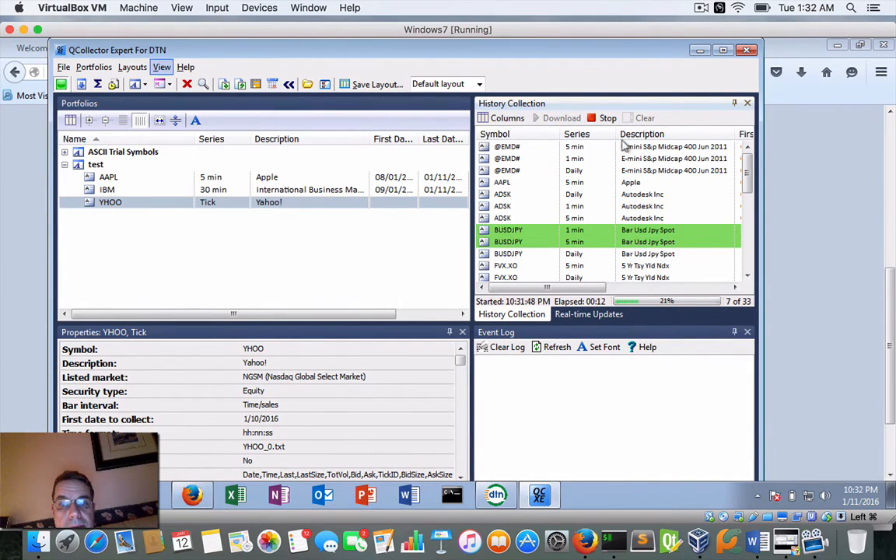
{"action": "left_click", "coordinate": [605, 118]}
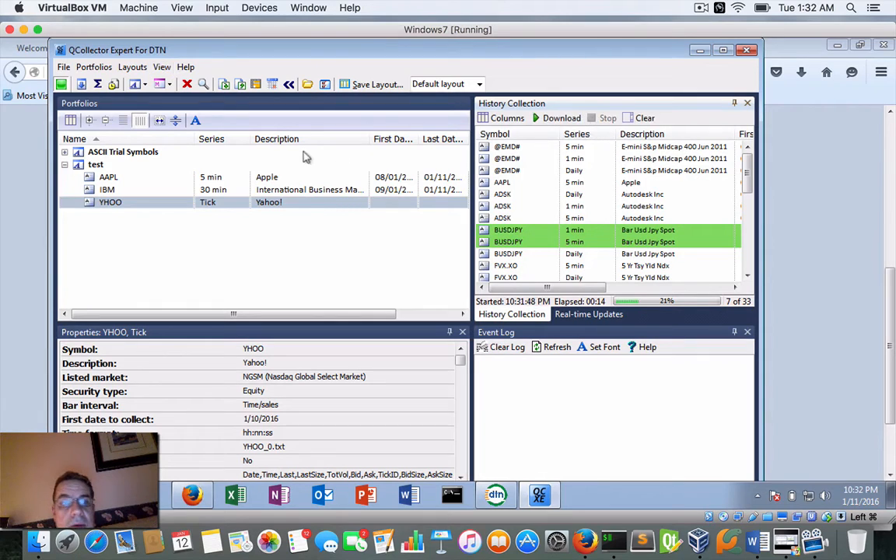
Restart history collection with YHOO selected and show the Real-time Updates view.
{"action": "right_click", "coordinate": [110, 198]}
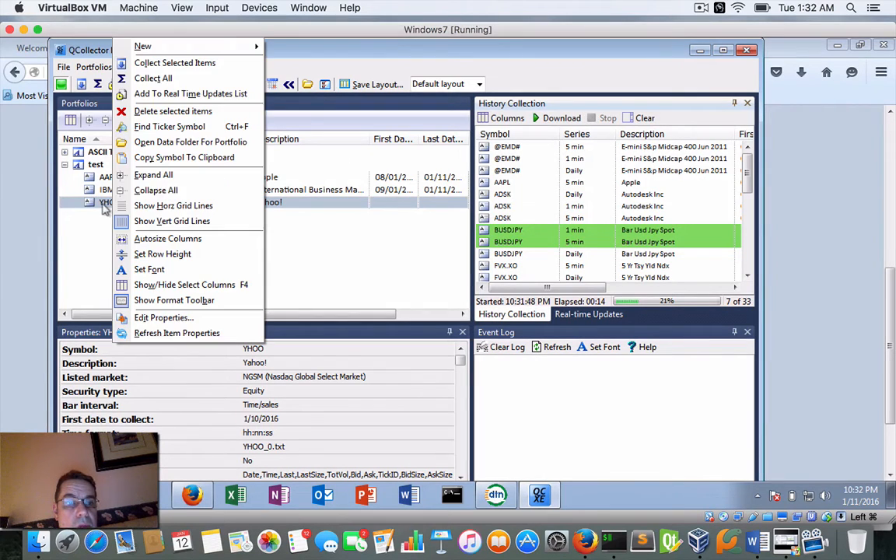
{"action": "left_click", "coordinate": [198, 64]}
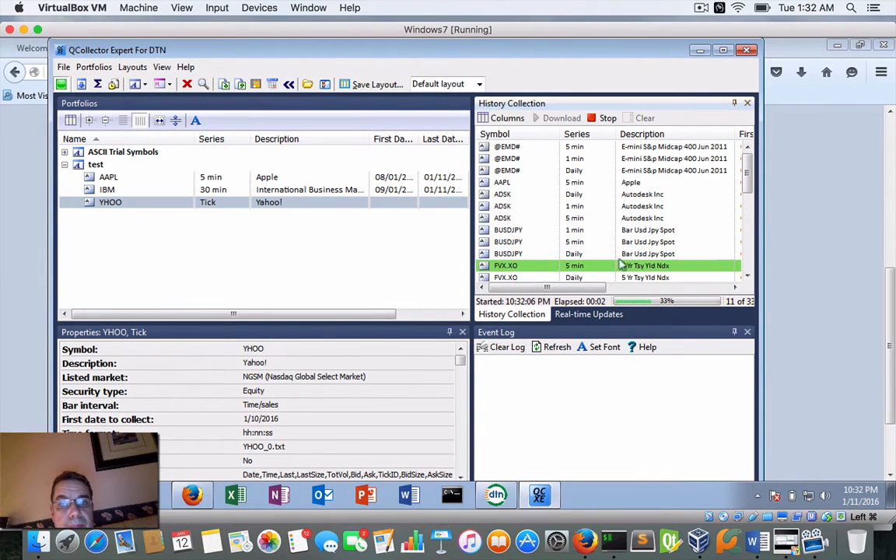
{"action": "left_click", "coordinate": [599, 314]}
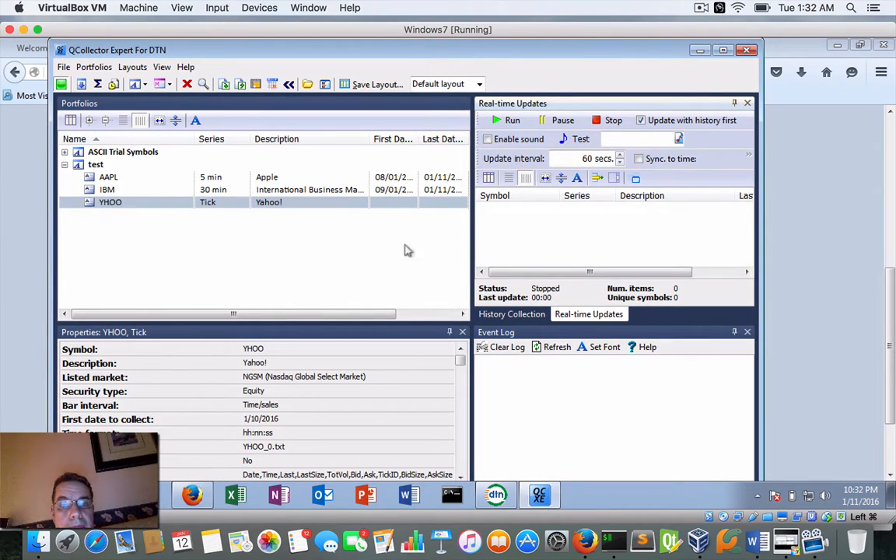
Add the YHOO tick series from the test portfolio to the real-time updates list and select its entry there.
{"action": "right_click", "coordinate": [513, 217]}
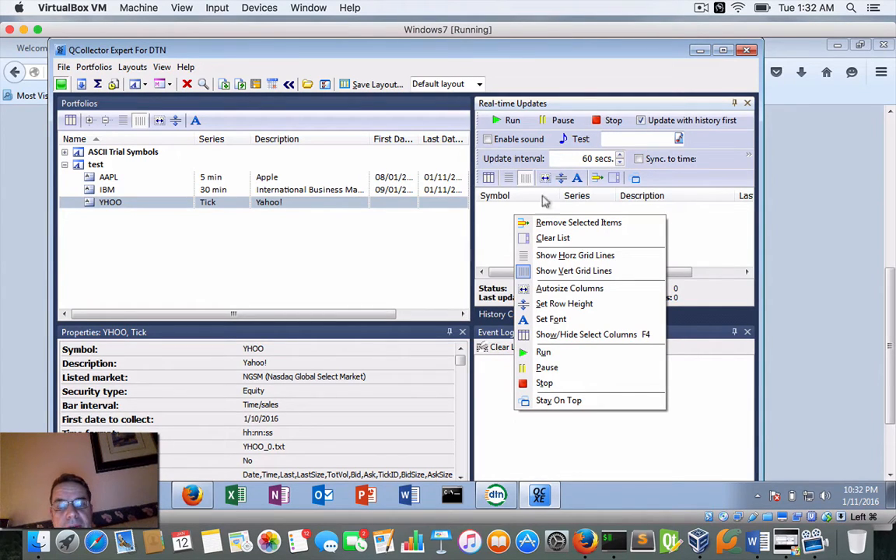
{"action": "left_click", "coordinate": [627, 234]}
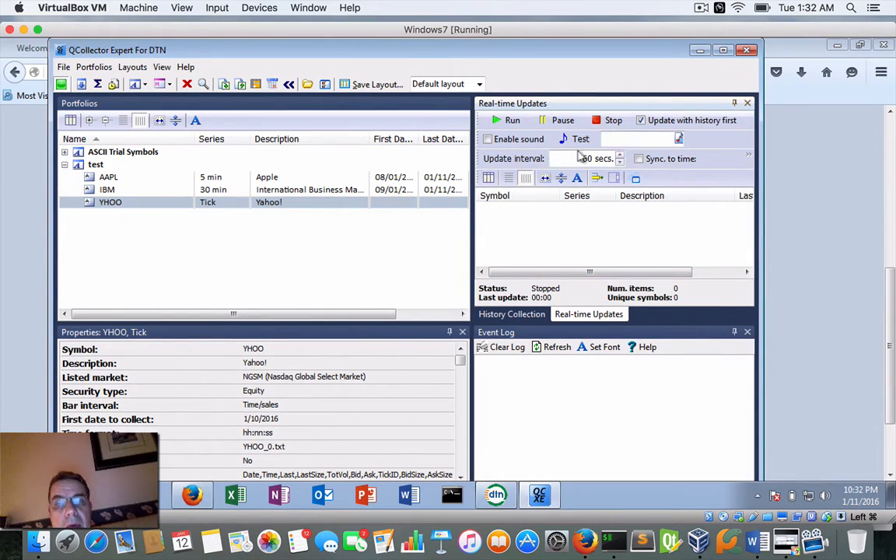
{"action": "double_click", "coordinate": [112, 204]}
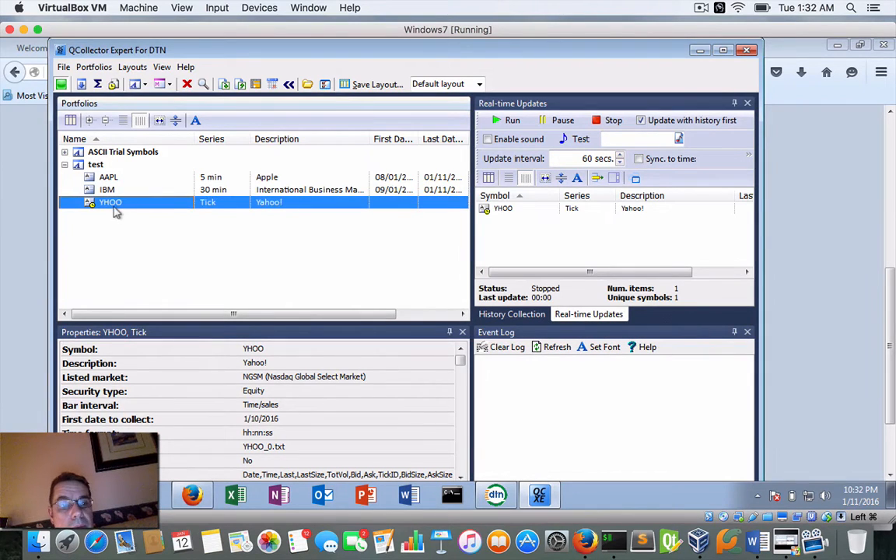
{"action": "right_click", "coordinate": [557, 229]}
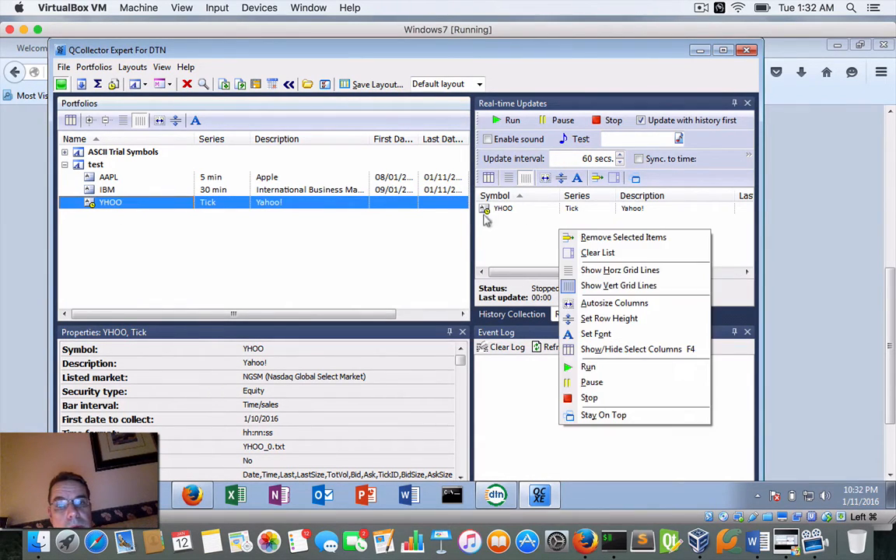
{"action": "left_click", "coordinate": [579, 209]}
{"action": "left_click", "coordinate": [543, 210]}
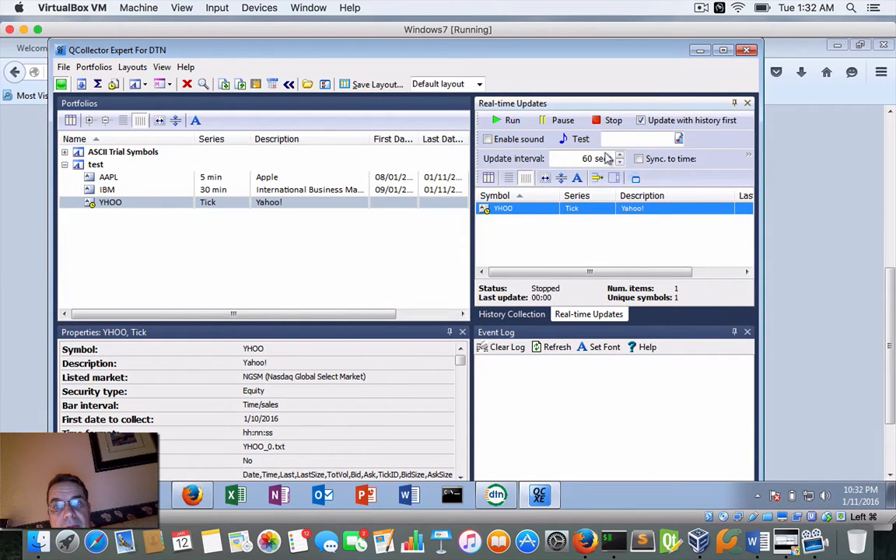
Set the real-time update interval to 5 seconds and run the updates for YHOO.
{"action": "left_click", "coordinate": [606, 158]}
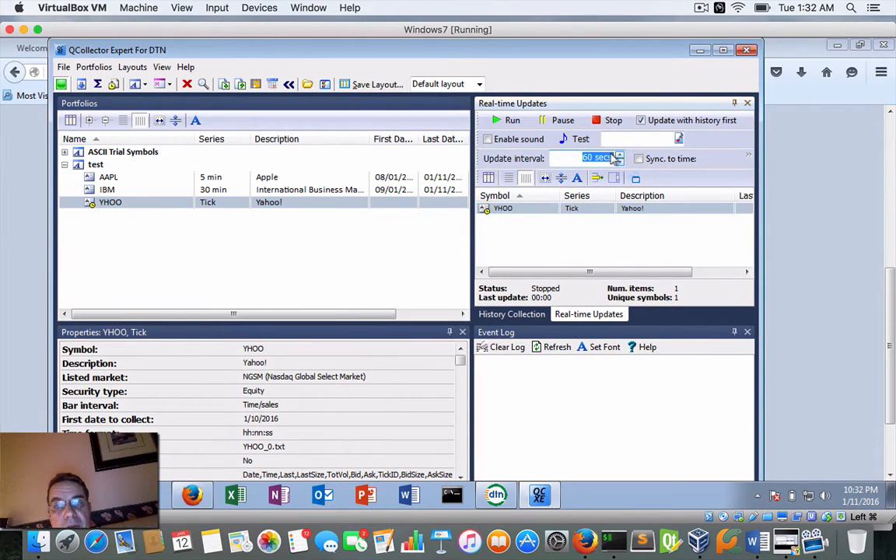
{"action": "left_click", "coordinate": [618, 156]}
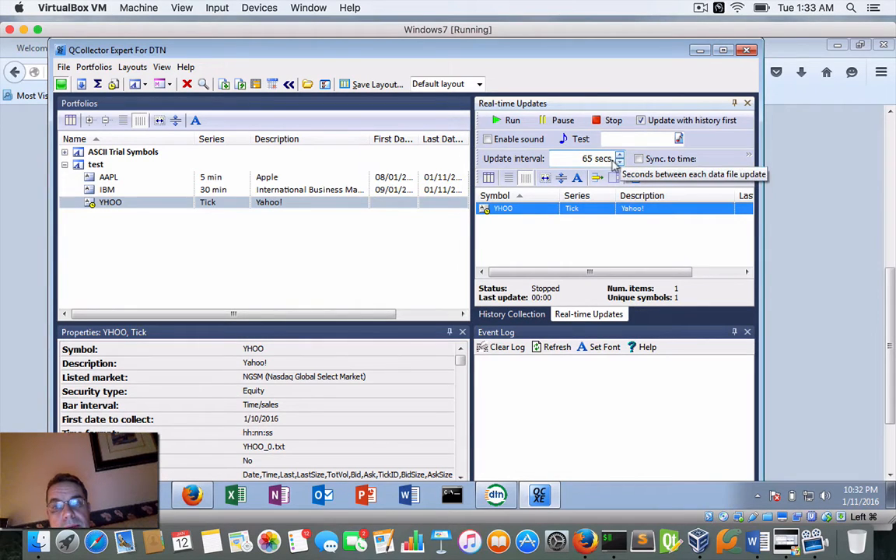
{"action": "left_click", "coordinate": [619, 162]}
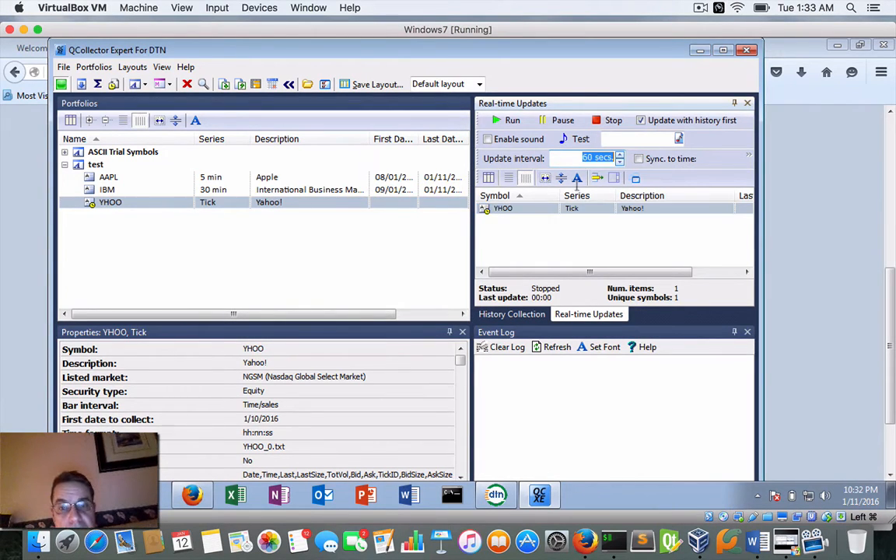
{"action": "type", "text": "5"}
{"action": "key", "text": "Return"}
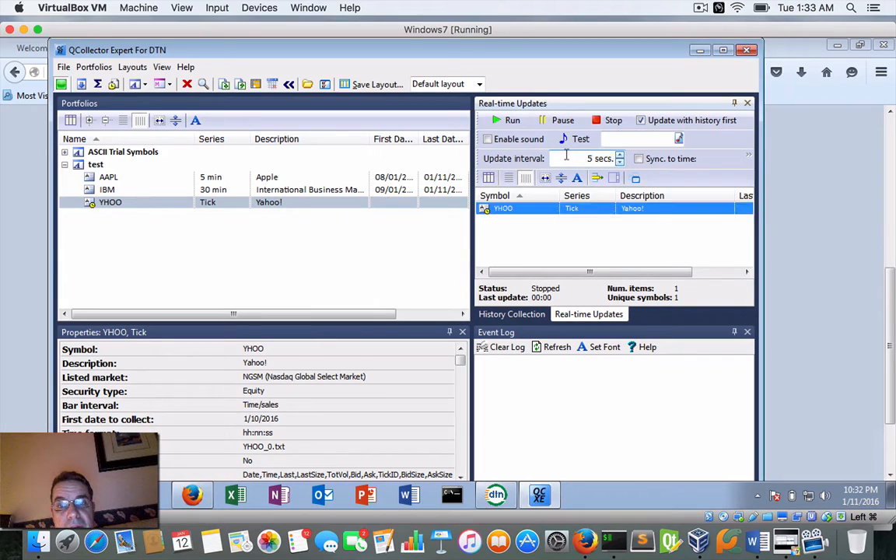
{"action": "left_click", "coordinate": [566, 156]}
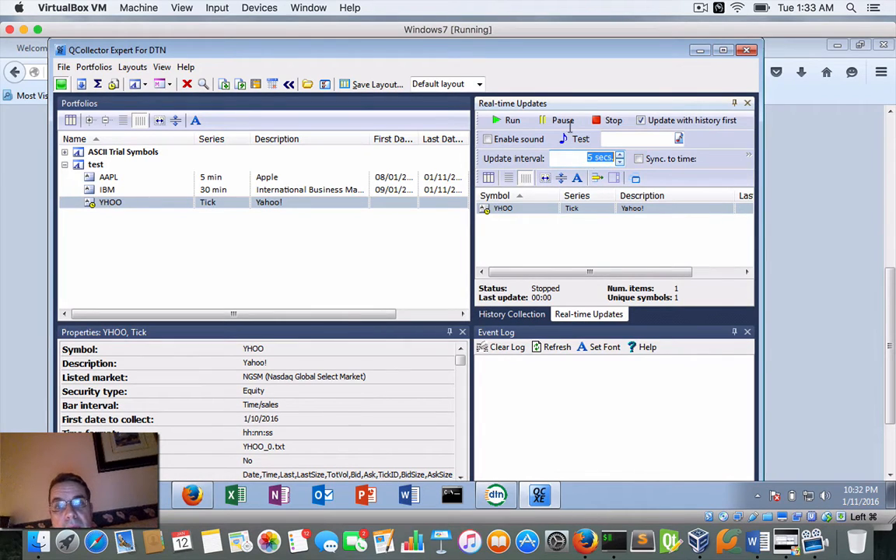
{"action": "left_click", "coordinate": [504, 126]}
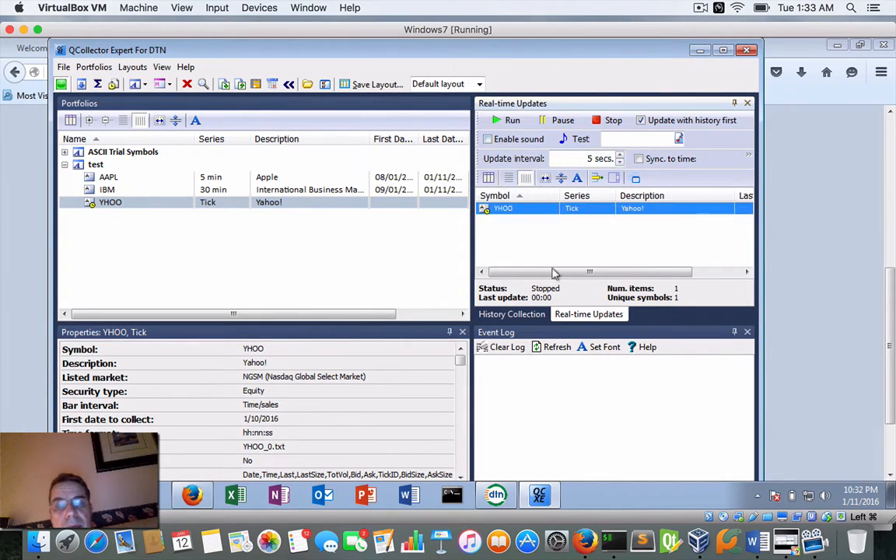
Check the virtualbox_share folder for the YHOO data file and run the real-time updates for YHOO again in QCollector.
{"action": "mouse_move", "coordinate": [105, 495]}
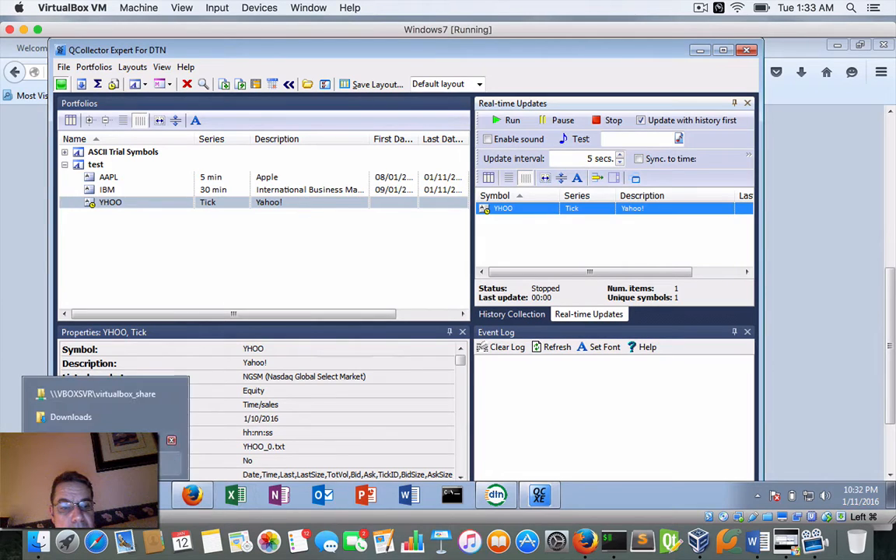
{"action": "left_click", "coordinate": [98, 395]}
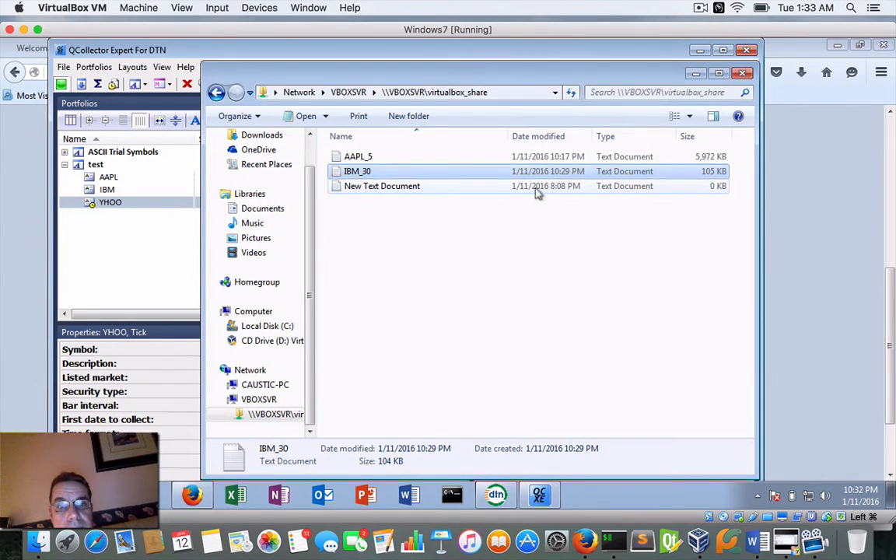
{"action": "left_click", "coordinate": [124, 241]}
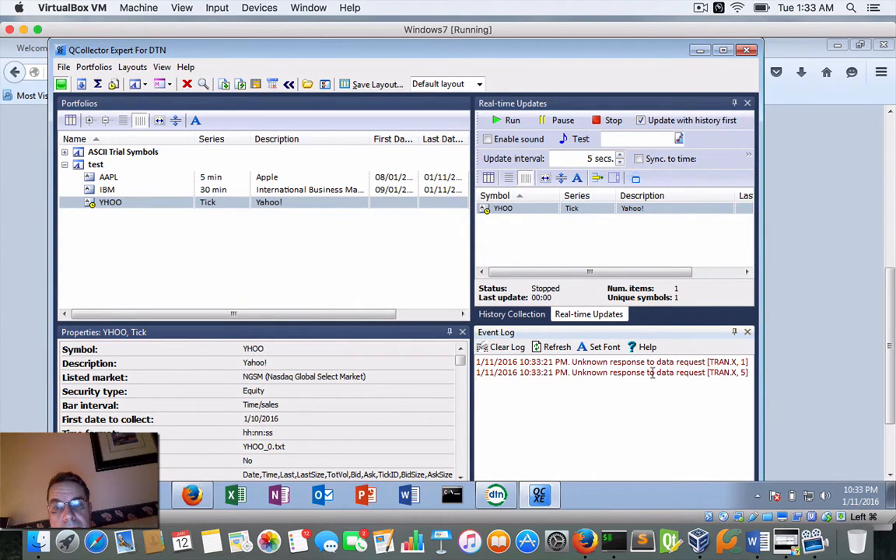
{"action": "left_click", "coordinate": [498, 123]}
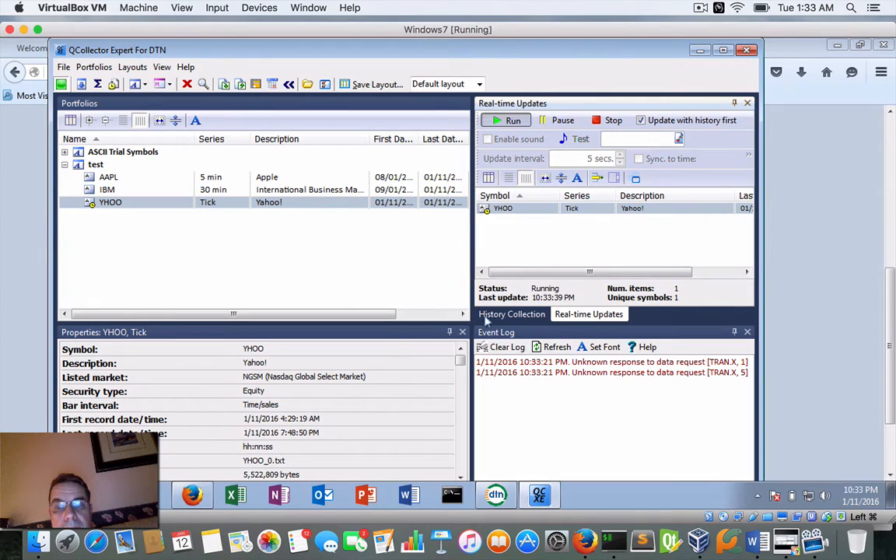
Reload the virtualbox_share folder from VBOXSVR to examine the modified date and size of YHOO_0.
{"action": "mouse_move", "coordinate": [106, 495]}
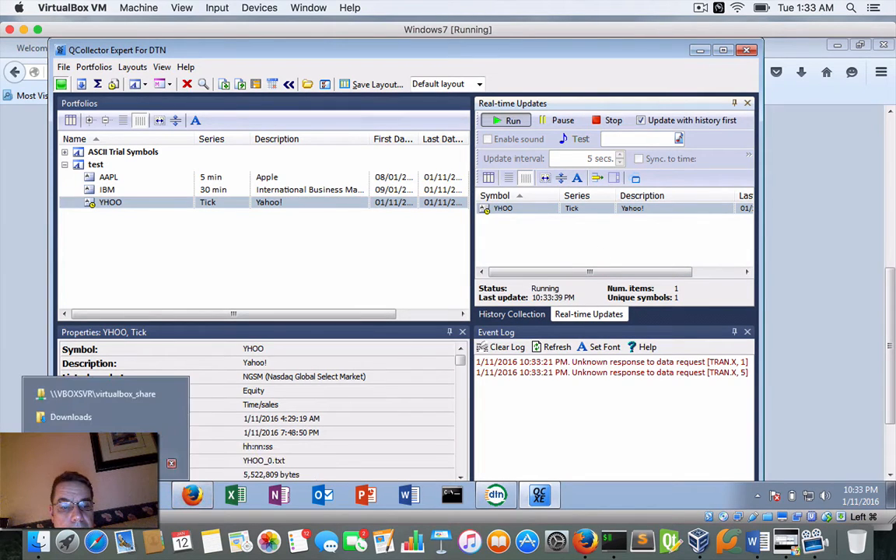
{"action": "left_click", "coordinate": [86, 394]}
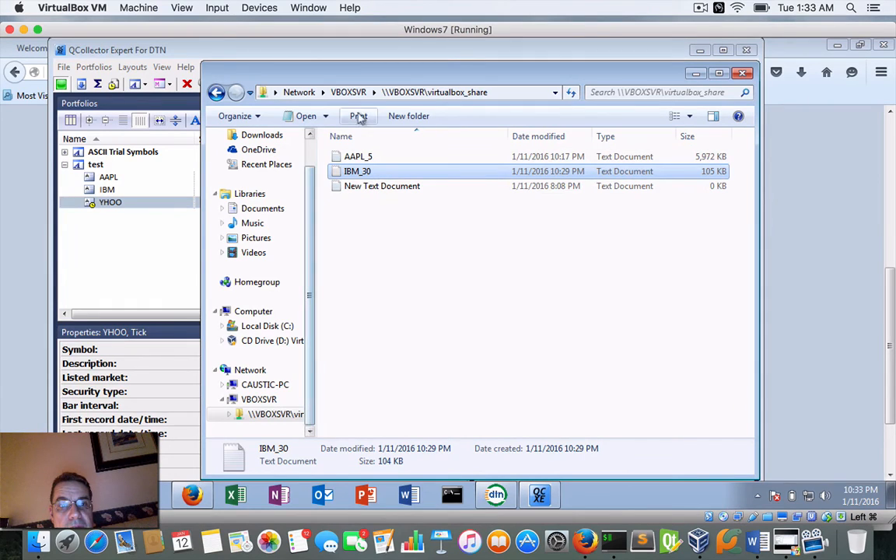
{"action": "left_click", "coordinate": [348, 91]}
{"action": "double_click", "coordinate": [381, 151]}
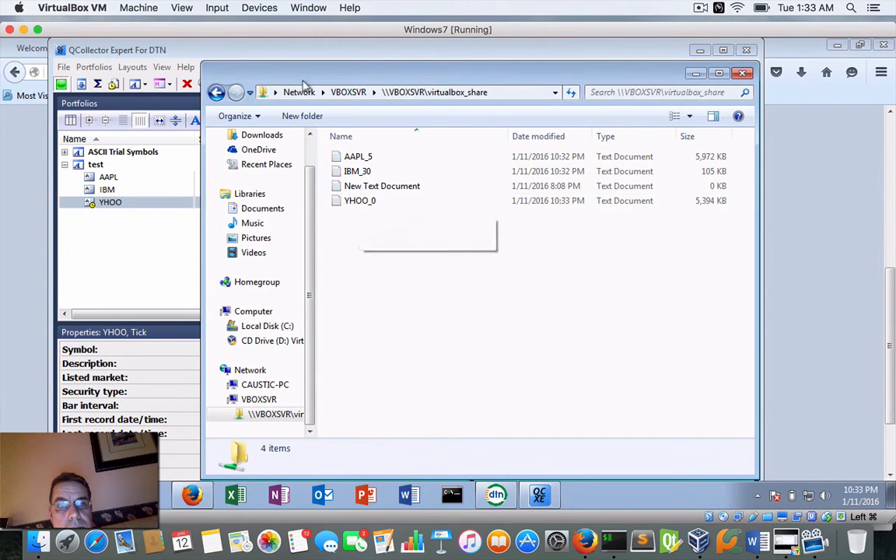
{"action": "left_click_drag", "start_coordinate": [302, 76], "coordinate": [233, 81]}
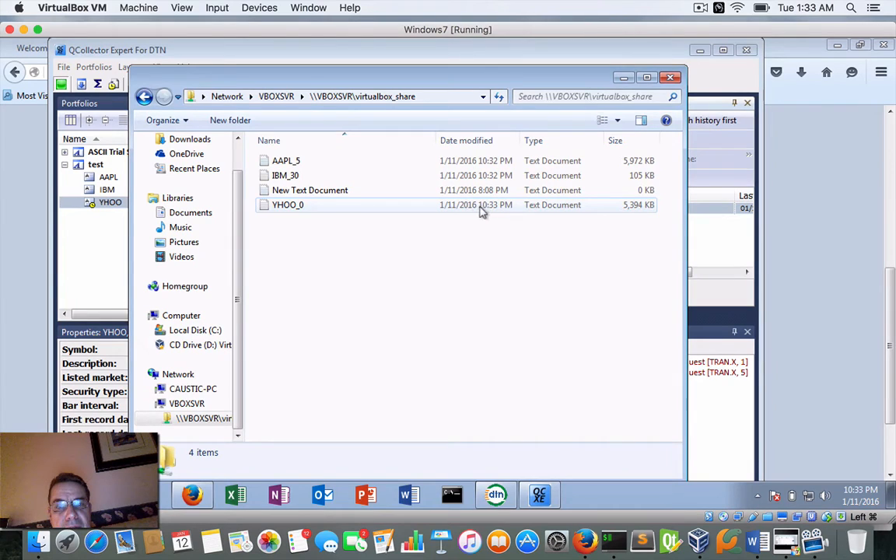
{"action": "mouse_move", "coordinate": [517, 138]}
{"action": "left_mouse_down"}
{"action": "mouse_move", "coordinate": [549, 128]}
{"action": "mouse_move", "coordinate": [581, 138]}
{"action": "mouse_move", "coordinate": [532, 137]}
{"action": "left_mouse_up"}
{"action": "left_click_drag", "start_coordinate": [420, 83], "coordinate": [330, 79]}
Arrange the QCollector and virtualbox_share windows so the file list and the Real-time Updates status are both visible.
{"action": "left_click", "coordinate": [623, 224]}
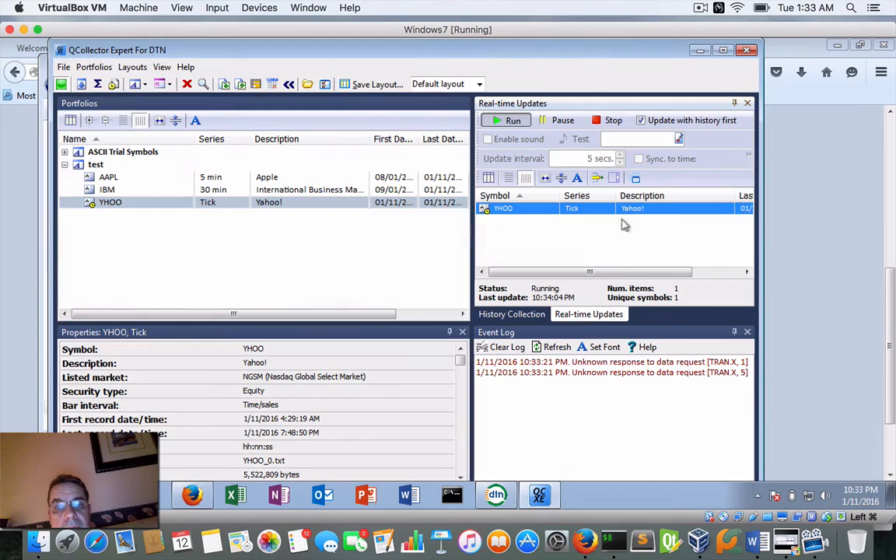
{"action": "left_click", "coordinate": [205, 204]}
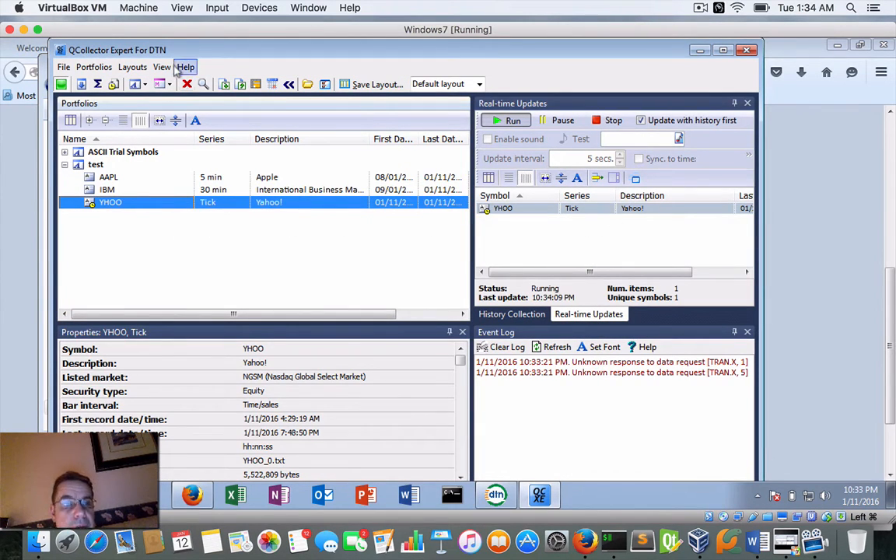
{"action": "left_click_drag", "start_coordinate": [171, 53], "coordinate": [384, 63]}
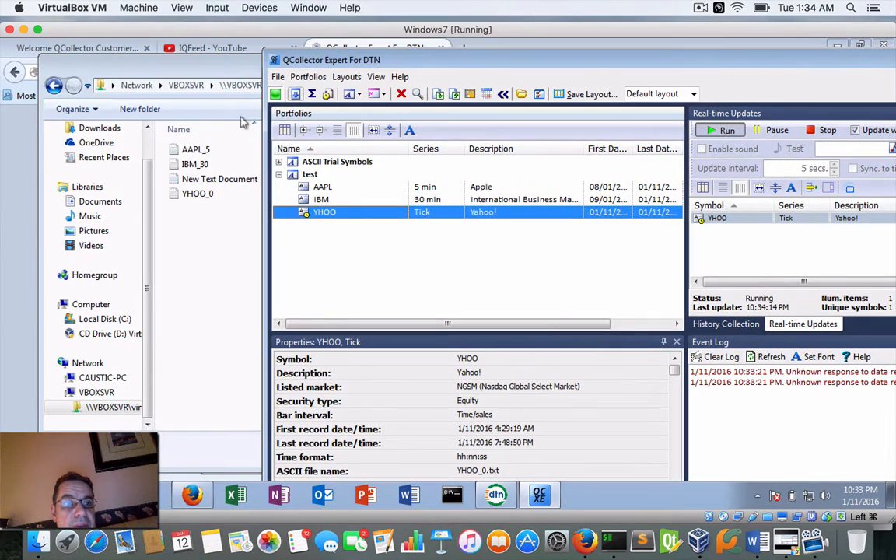
{"action": "left_click", "coordinate": [196, 190]}
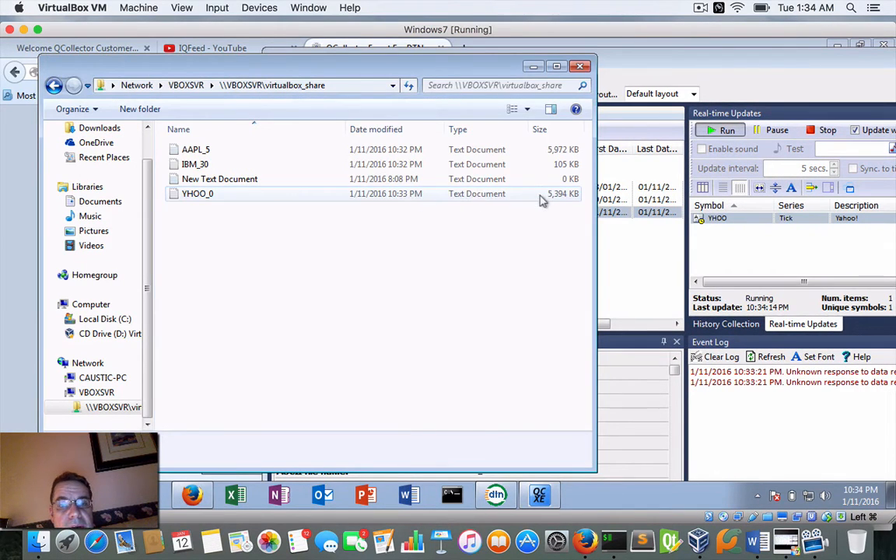
{"action": "left_click_drag", "start_coordinate": [400, 70], "coordinate": [358, 66]}
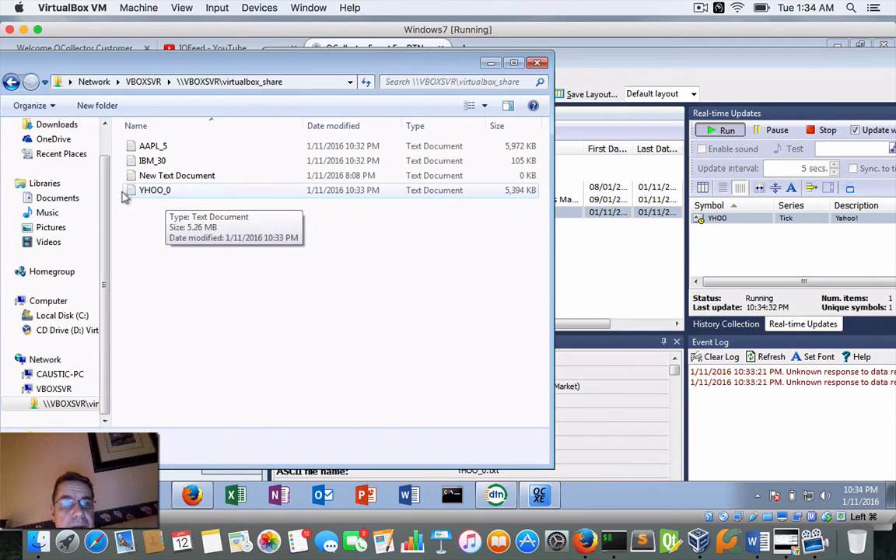
Open the YHOO_0 text file from the shared folder in WordPad.
{"action": "left_click", "coordinate": [184, 193]}
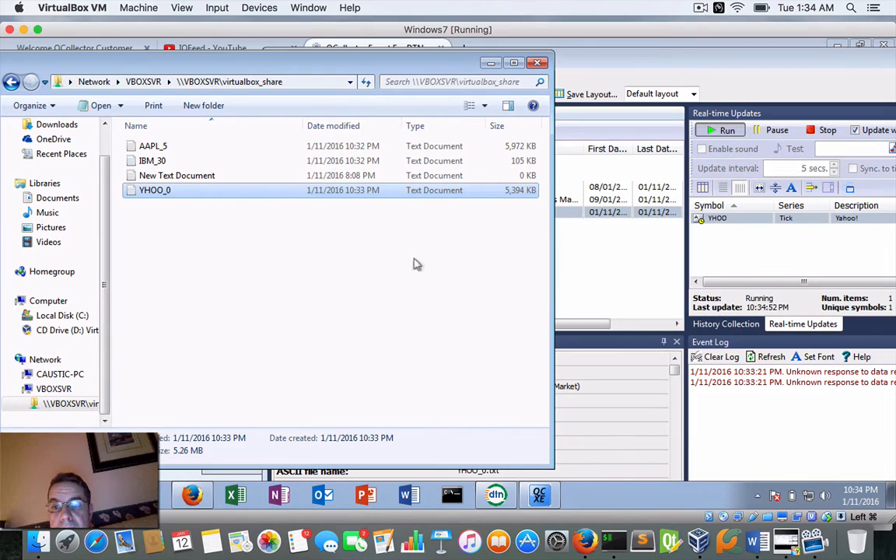
{"action": "right_click", "coordinate": [156, 195]}
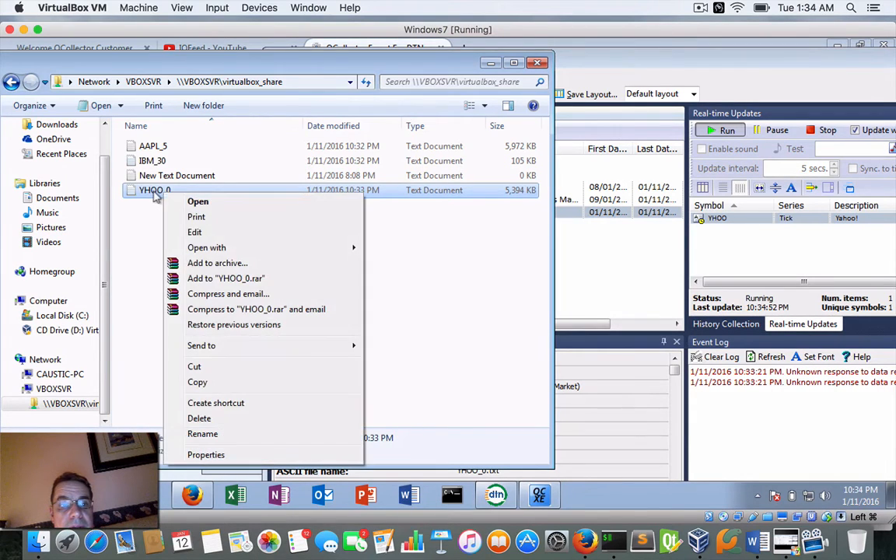
{"action": "mouse_move", "coordinate": [234, 247]}
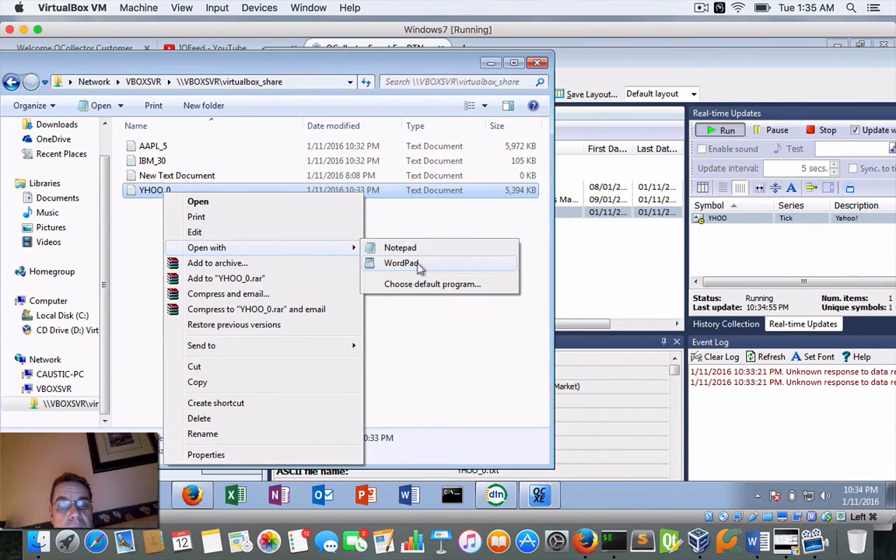
{"action": "left_click", "coordinate": [420, 264]}
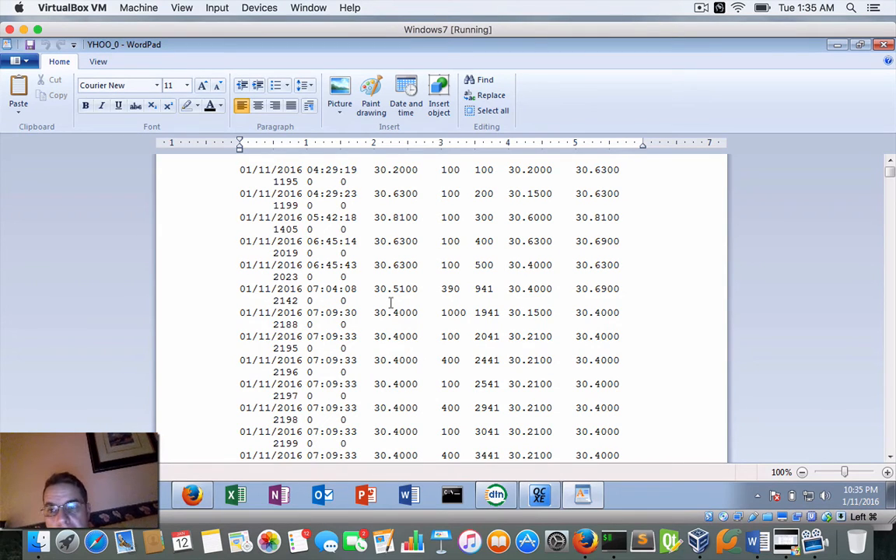
Examine the YHOO tick records through to the last entries and close the document.
{"action": "left_click_drag", "start_coordinate": [889, 173], "coordinate": [889, 445]}
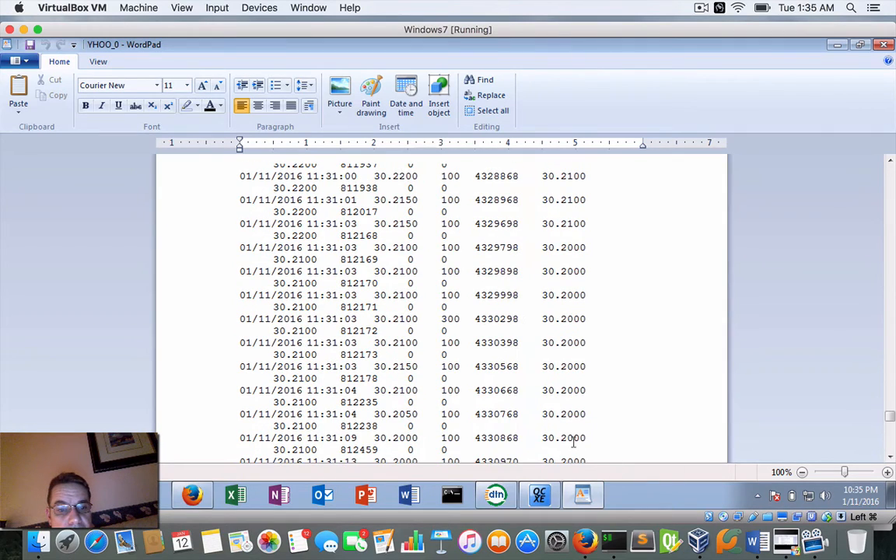
{"action": "scroll", "coordinate": [580, 409], "scroll_direction": "down", "scroll_amount": 2}
{"action": "scroll", "coordinate": [581, 409], "scroll_direction": "down", "scroll_amount": 20}
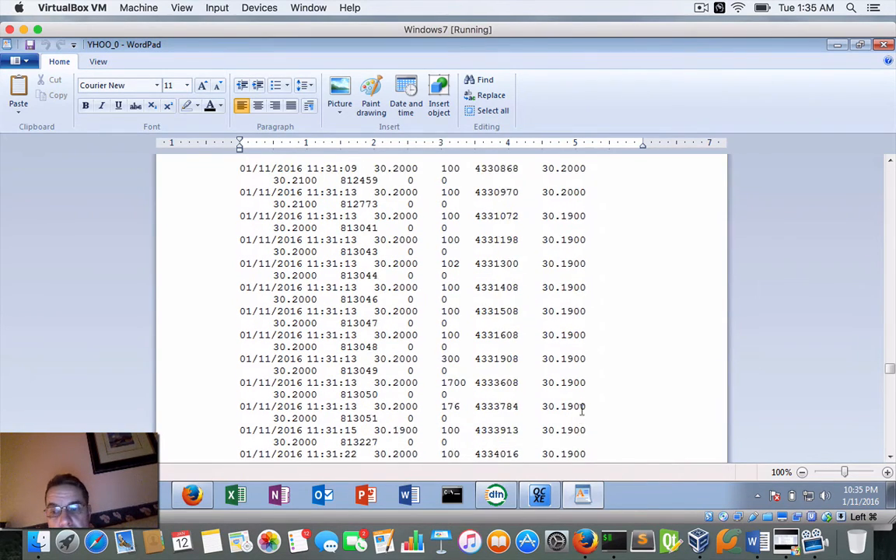
{"action": "scroll", "coordinate": [563, 432], "scroll_direction": "down", "scroll_amount": 20}
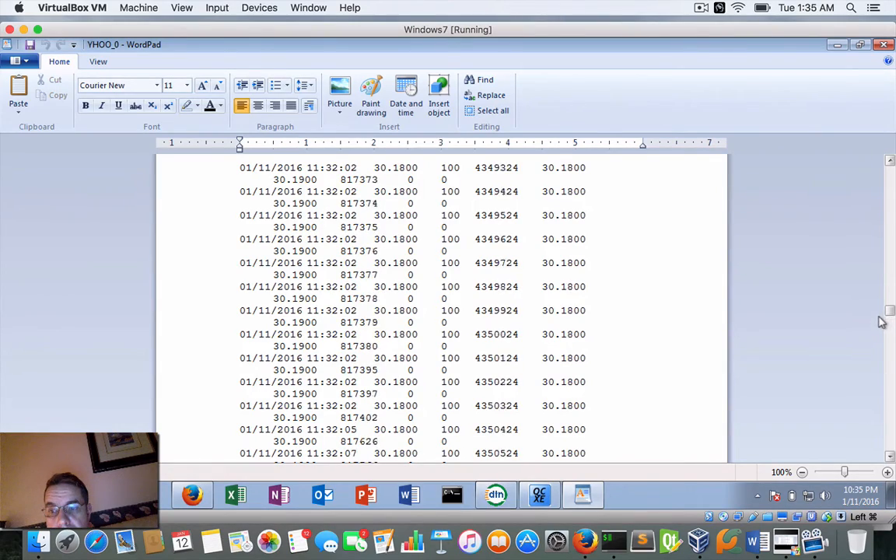
{"action": "left_click", "coordinate": [887, 412]}
{"action": "left_click_drag", "start_coordinate": [885, 303], "coordinate": [881, 463]}
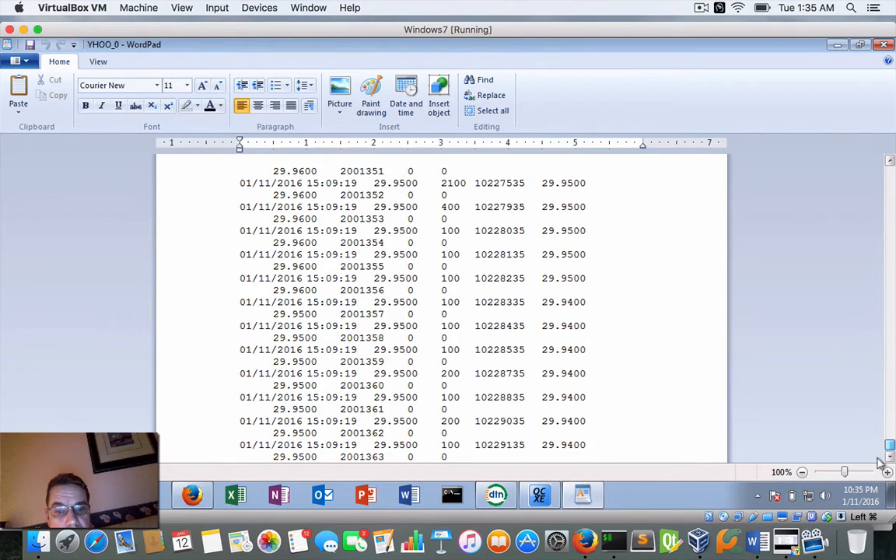
{"action": "left_click_drag", "start_coordinate": [879, 468], "coordinate": [878, 471]}
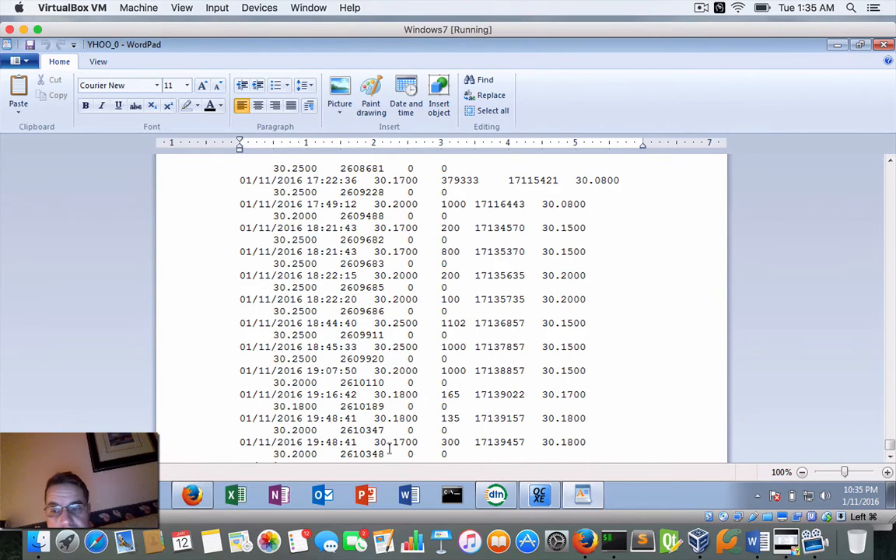
{"action": "scroll", "coordinate": [392, 448], "scroll_direction": "up", "scroll_amount": 5}
{"action": "scroll", "coordinate": [396, 448], "scroll_direction": "down", "scroll_amount": 7}
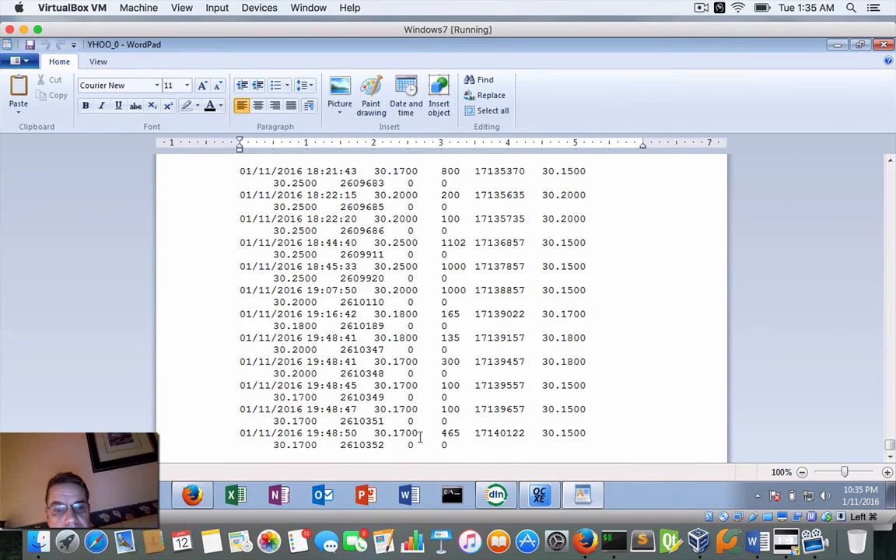
{"action": "left_click", "coordinate": [883, 45]}
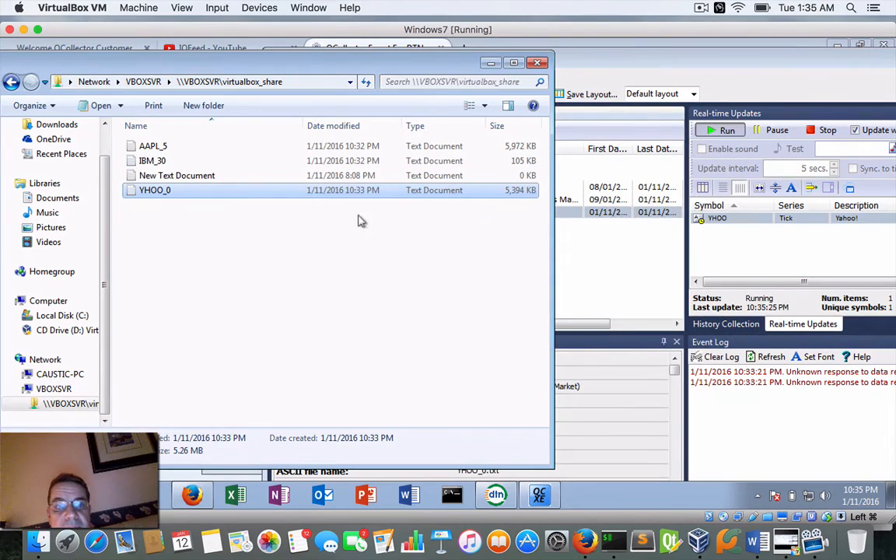
Switch to Finder on the Mac, select YHOO_0.txt in virtualbox_share and narrow the Name column to expose the file sizes.
{"action": "left_click", "coordinate": [39, 540]}
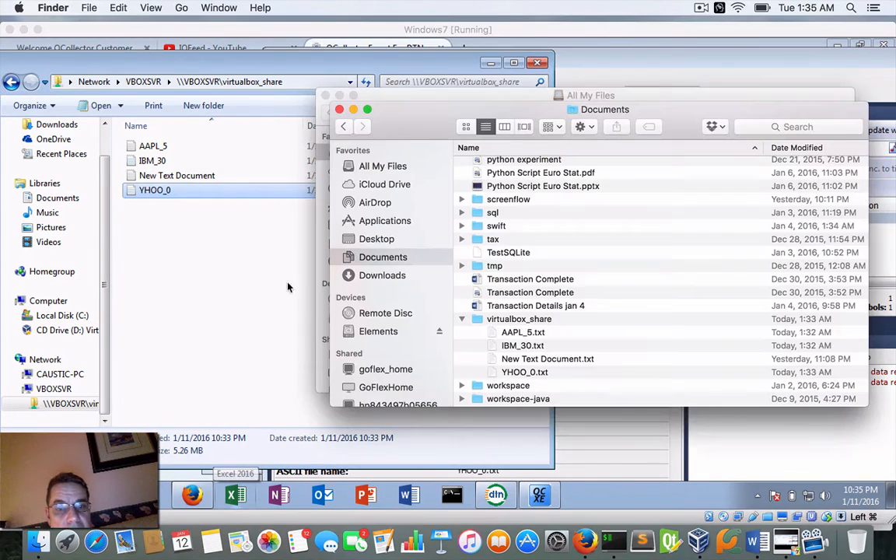
{"action": "left_click", "coordinate": [525, 373]}
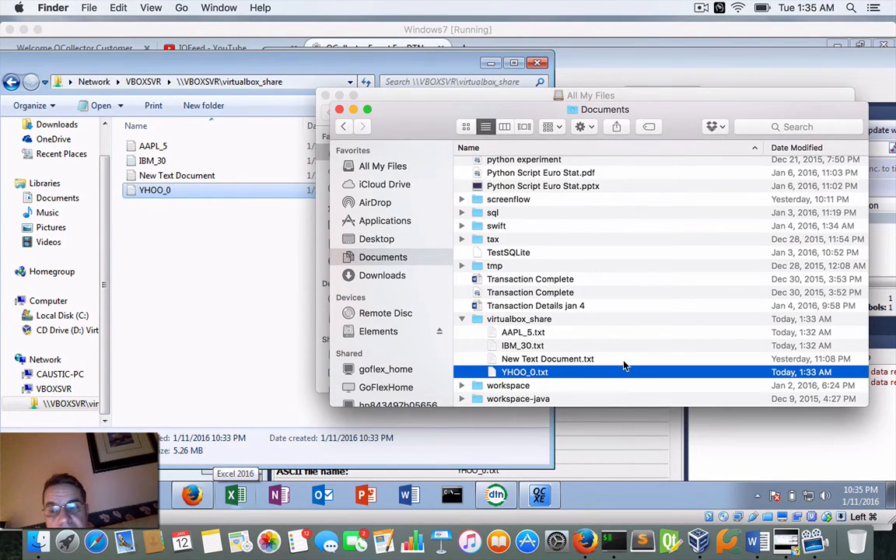
{"action": "left_click_drag", "start_coordinate": [669, 111], "coordinate": [476, 96]}
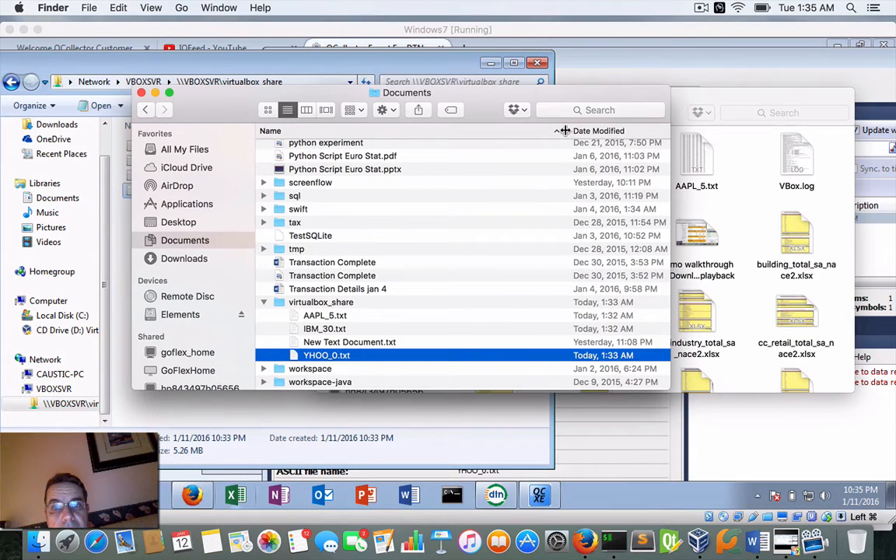
{"action": "left_click_drag", "start_coordinate": [565, 130], "coordinate": [460, 138]}
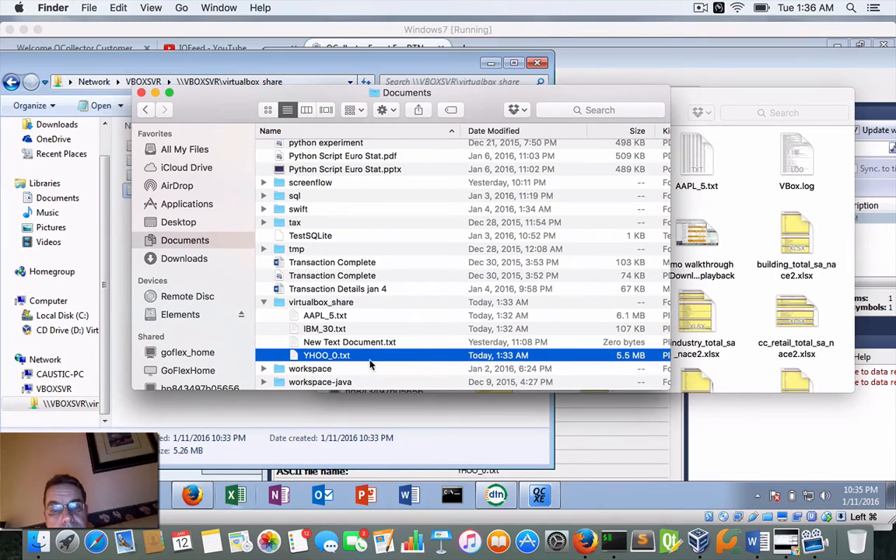
{"action": "right_click", "coordinate": [336, 358]}
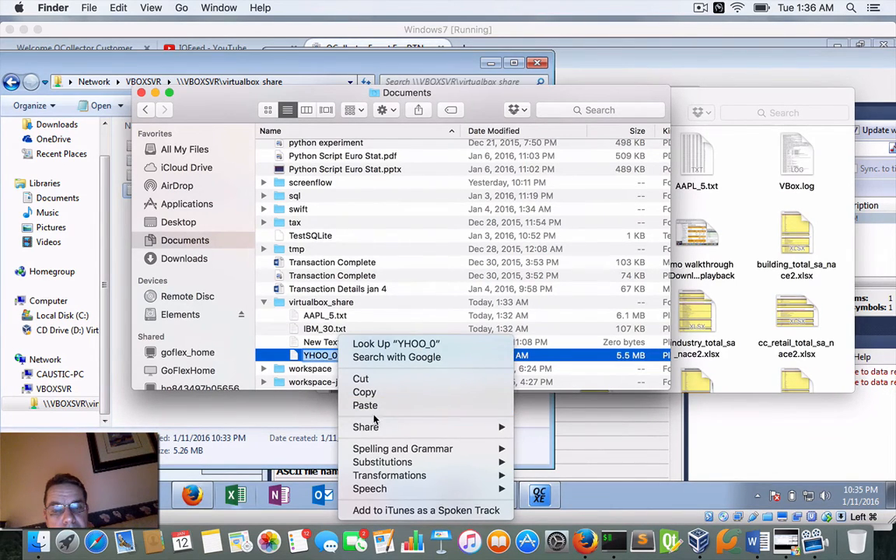
{"action": "left_click", "coordinate": [291, 357]}
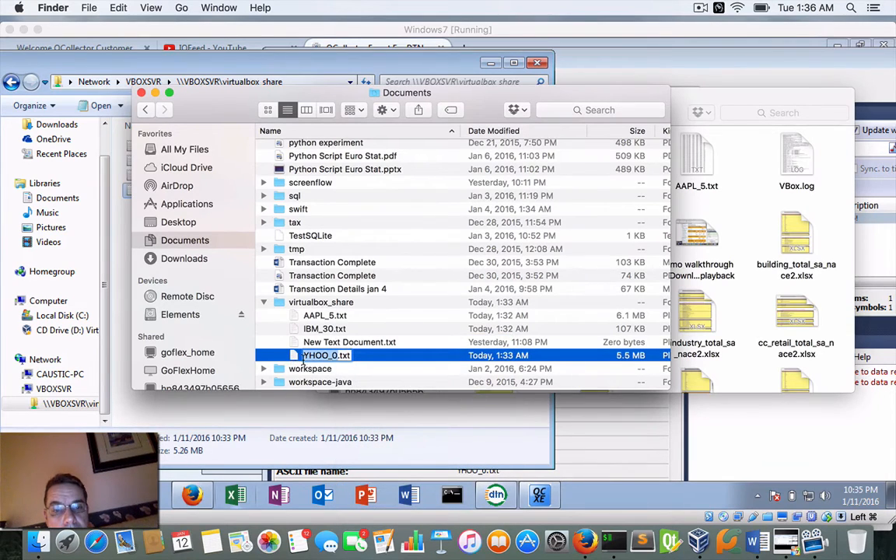
{"action": "key", "text": "Return"}
{"action": "left_click", "coordinate": [295, 359], "text": "super"}
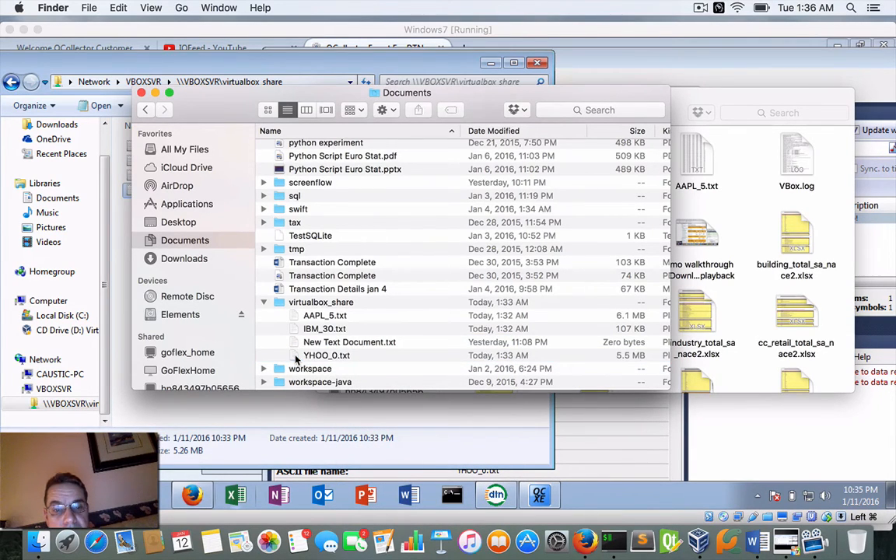
{"action": "right_click", "coordinate": [295, 358]}
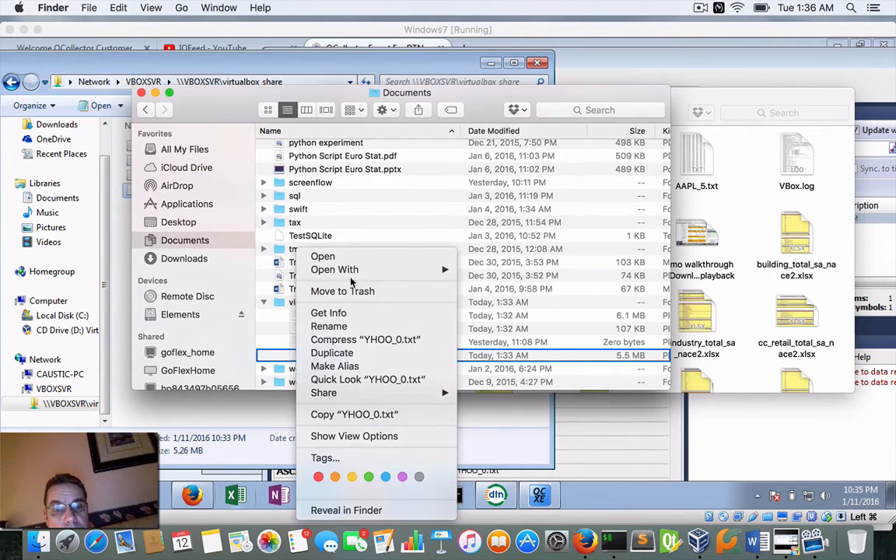
{"action": "left_click", "coordinate": [472, 282]}
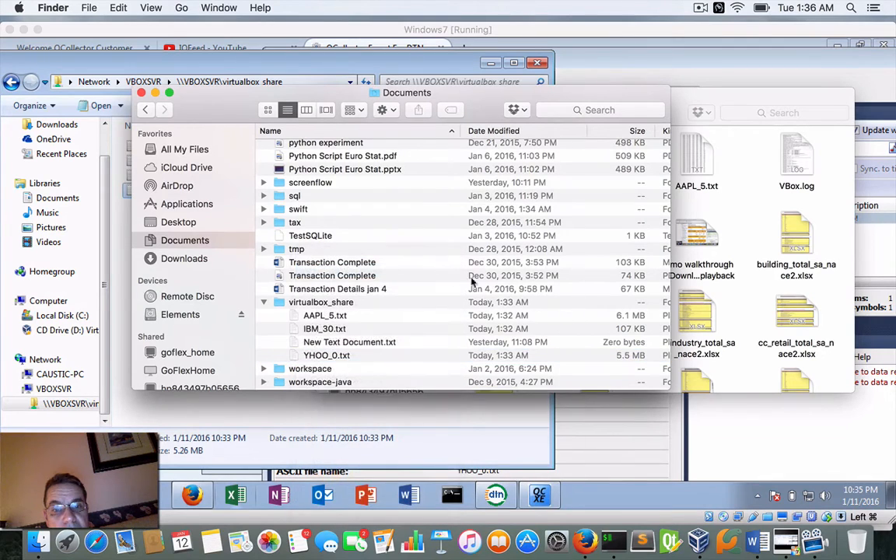
Open YHOO_0.txt from the virtualbox_share folder in Microsoft Excel on the Mac.
{"action": "left_click", "coordinate": [326, 357]}
{"action": "right_click", "coordinate": [328, 357]}
{"action": "mouse_move", "coordinate": [379, 272]}
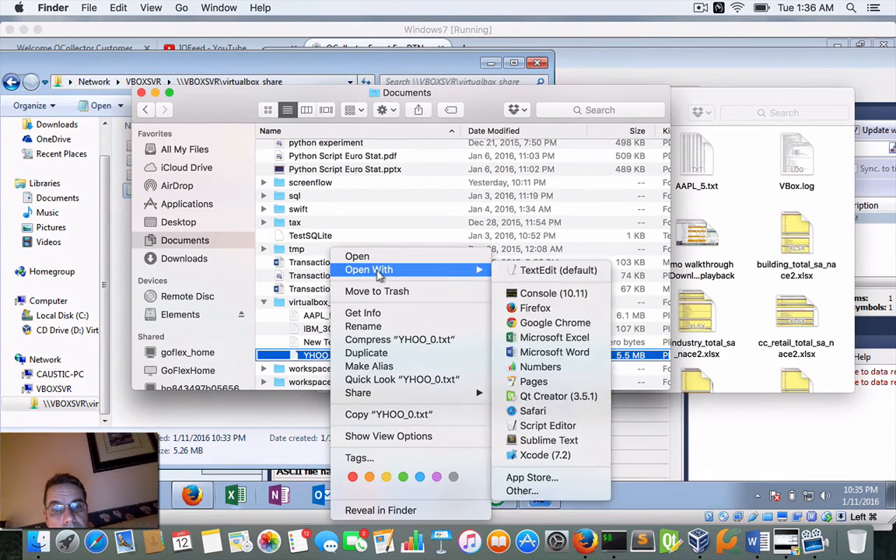
{"action": "left_click", "coordinate": [503, 286]}
{"action": "right_click", "coordinate": [332, 356]}
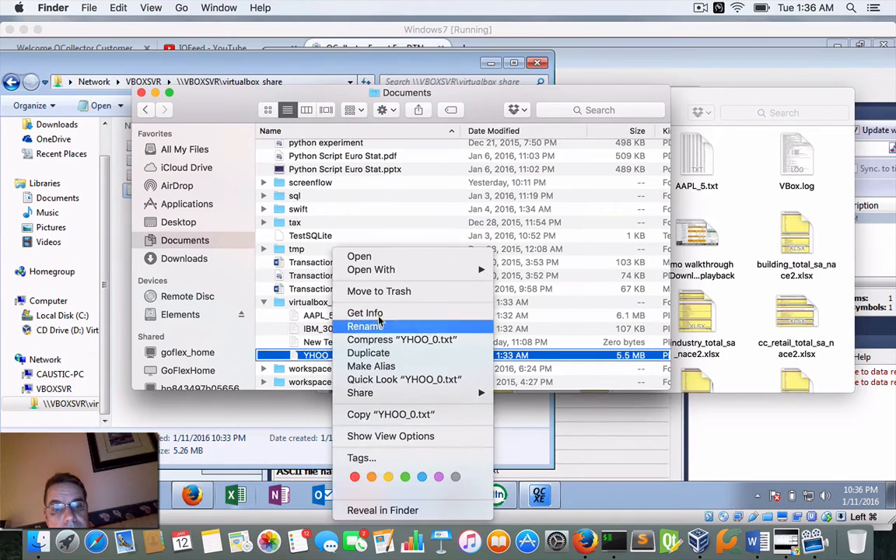
{"action": "mouse_move", "coordinate": [410, 274]}
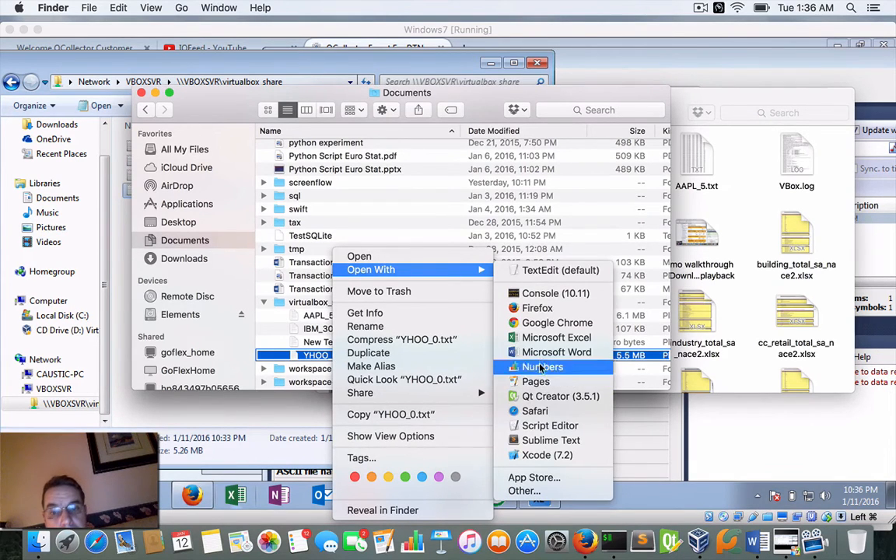
{"action": "left_click", "coordinate": [546, 339]}
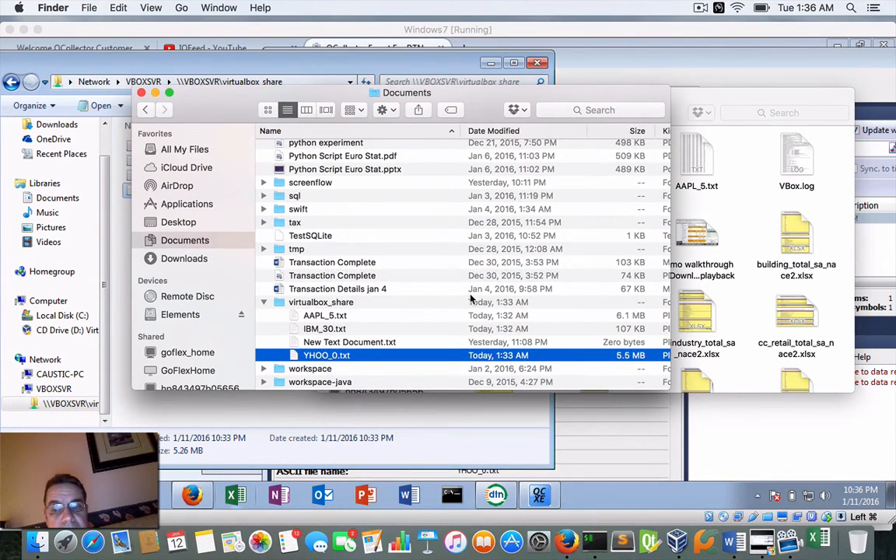
{"action": "scroll", "coordinate": [410, 257], "scroll_direction": "down", "scroll_amount": 1}
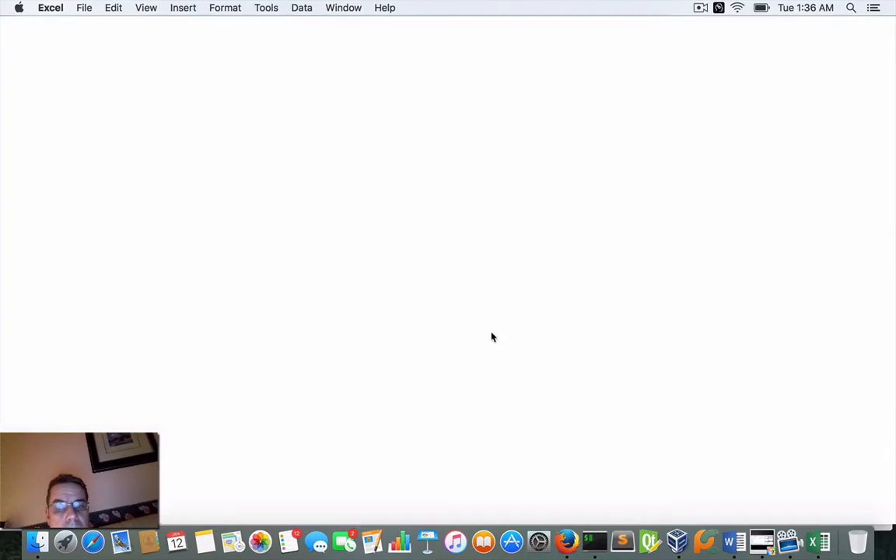
Examine the YHOO tick records in the Excel sheet from the first rows down to the last filled row.
{"action": "scroll", "coordinate": [328, 297], "scroll_direction": "down", "scroll_amount": 10}
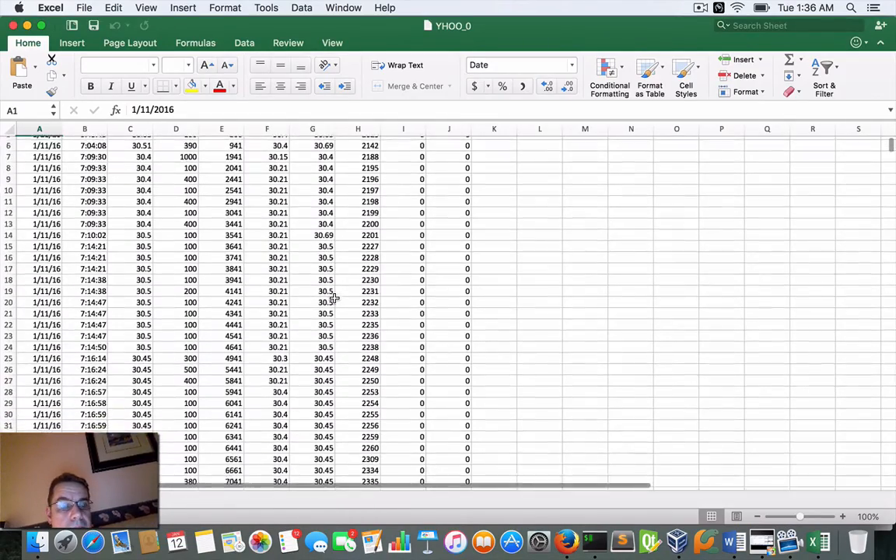
{"action": "scroll", "coordinate": [328, 297], "scroll_direction": "down", "scroll_amount": 10}
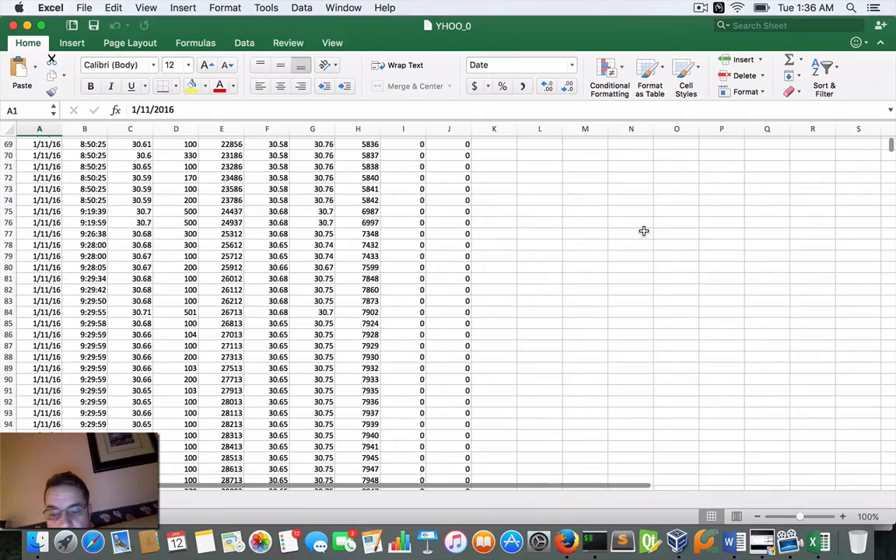
{"action": "key", "text": "Page_Down"}
{"action": "key", "text": "Page_Down"}
{"action": "key", "text": "Page_Down"}
{"action": "key", "text": "Page_Down"}
{"action": "key", "text": "Page_Down"}
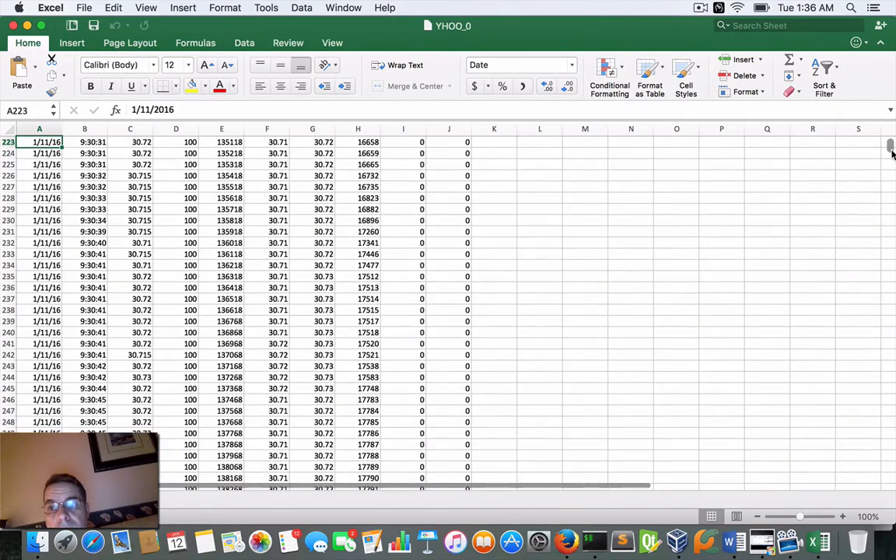
{"action": "left_click_drag", "start_coordinate": [890, 149], "coordinate": [864, 524]}
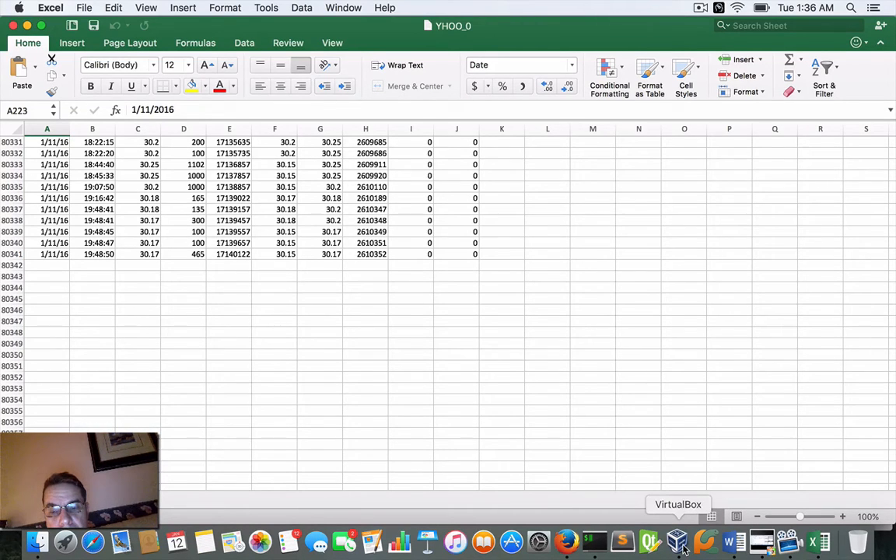
Switch to QCollector in the Windows 7 virtual machine, add a SPY tick data series to the test portfolio and include it in the real-time updates list.
{"action": "left_click", "coordinate": [762, 542]}
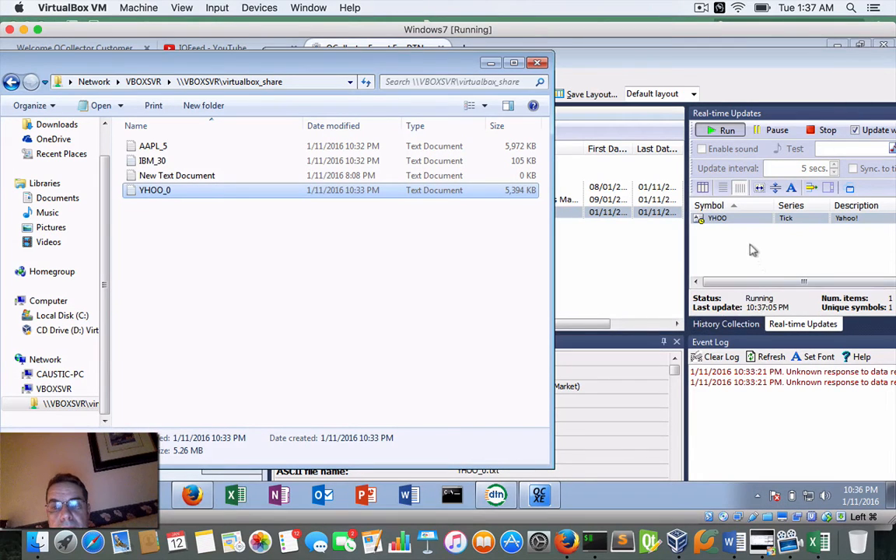
{"action": "left_click", "coordinate": [585, 265]}
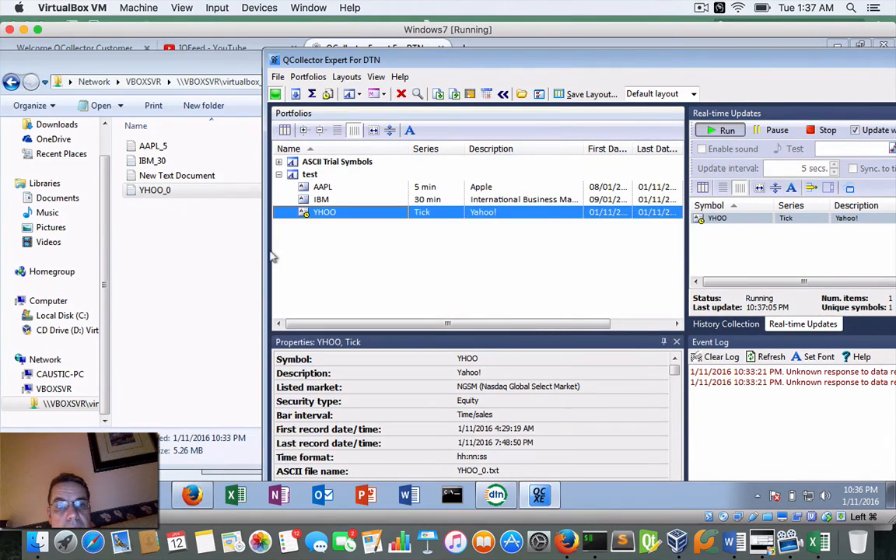
{"action": "right_click", "coordinate": [332, 234]}
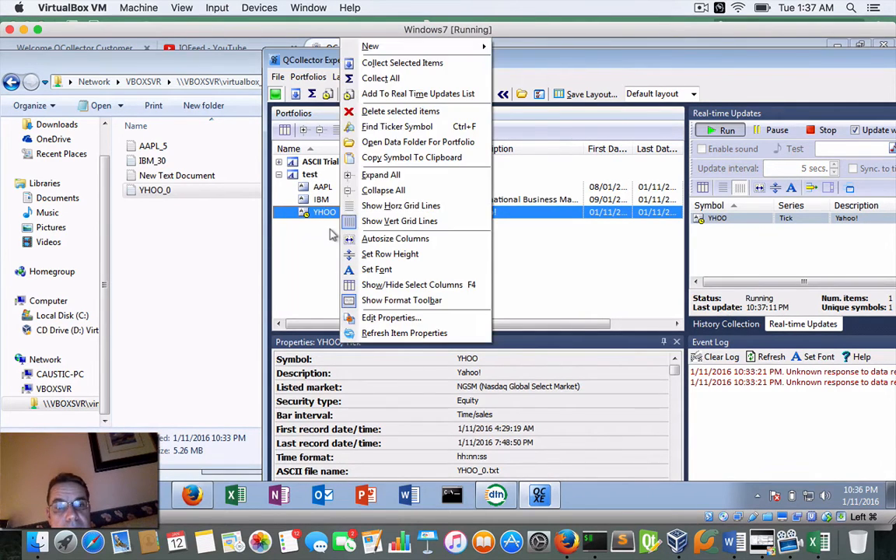
{"action": "mouse_move", "coordinate": [426, 51]}
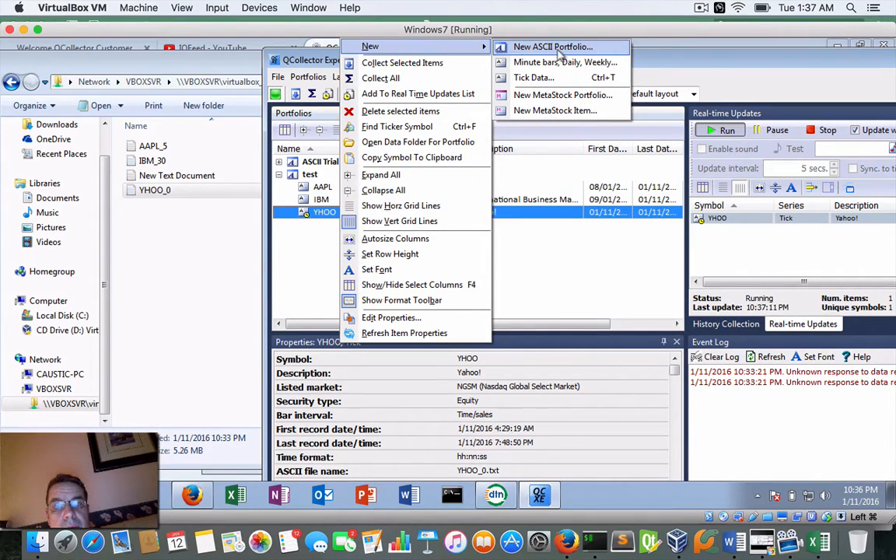
{"action": "left_click", "coordinate": [548, 78]}
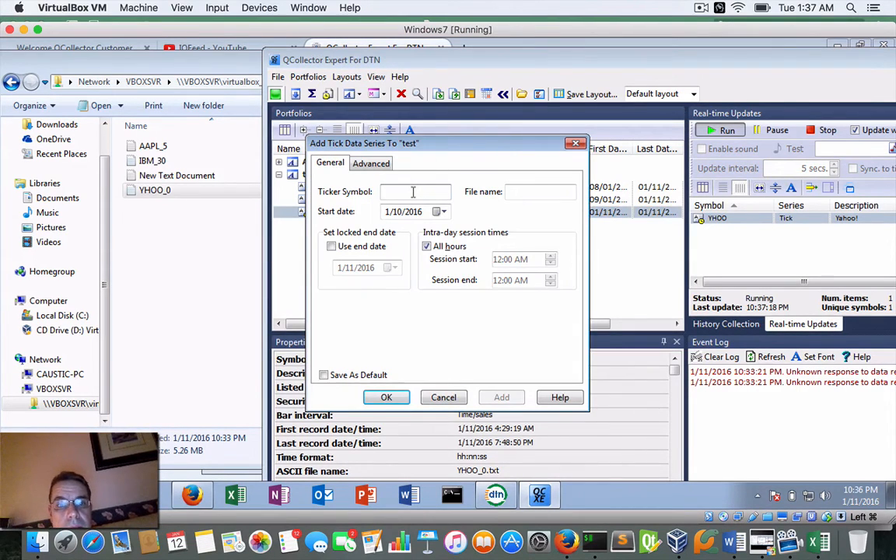
{"action": "type", "text": "SPY"}
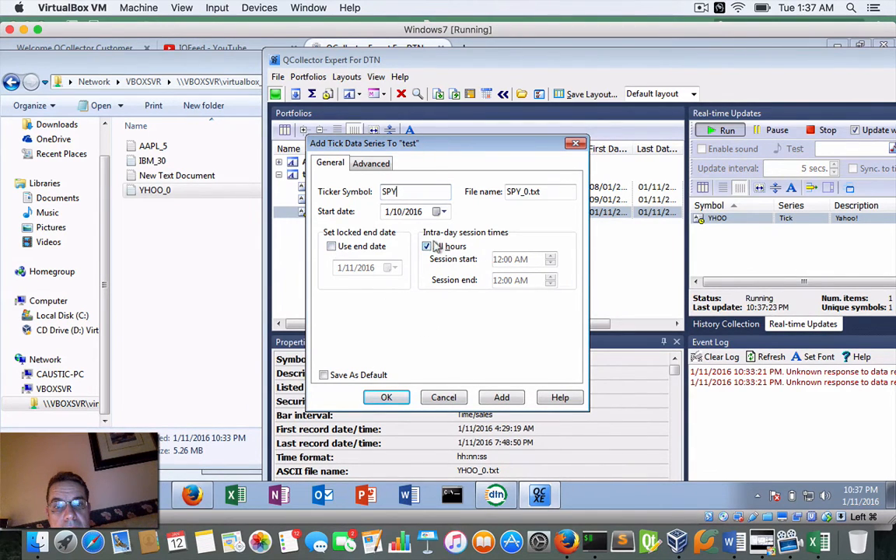
{"action": "left_click", "coordinate": [502, 398]}
{"action": "left_click", "coordinate": [387, 397]}
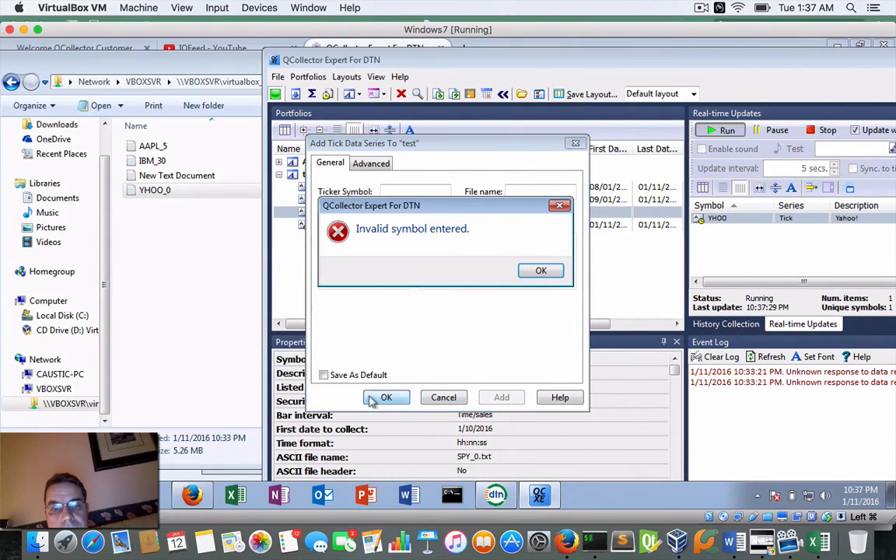
{"action": "left_click", "coordinate": [536, 271]}
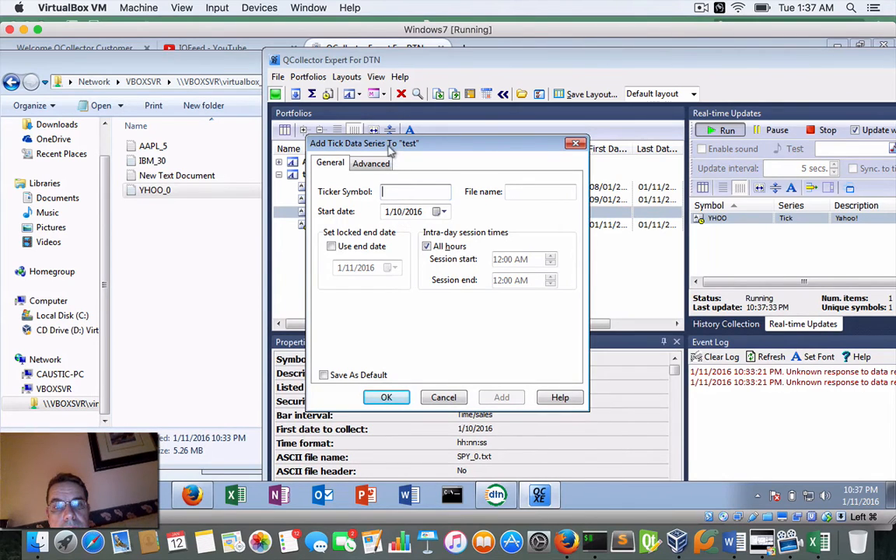
{"action": "left_click_drag", "start_coordinate": [391, 150], "coordinate": [455, 184]}
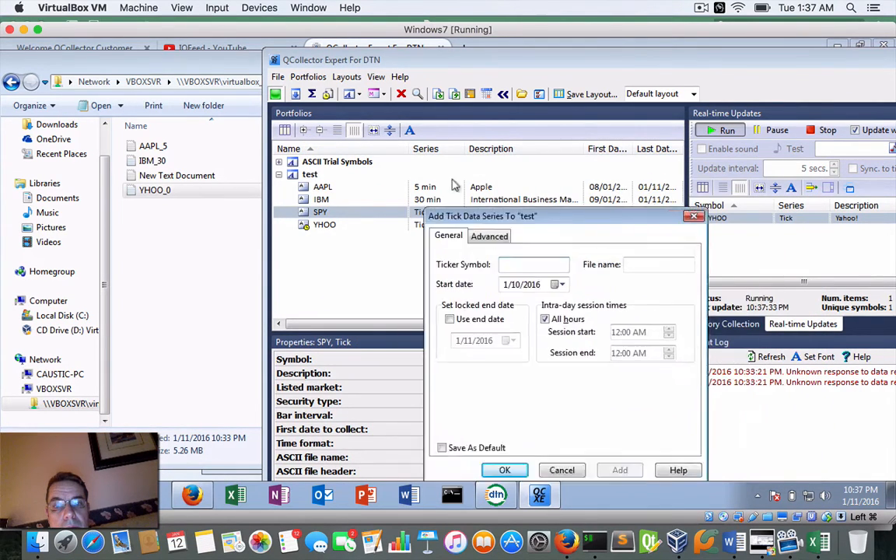
{"action": "left_click", "coordinate": [503, 427]}
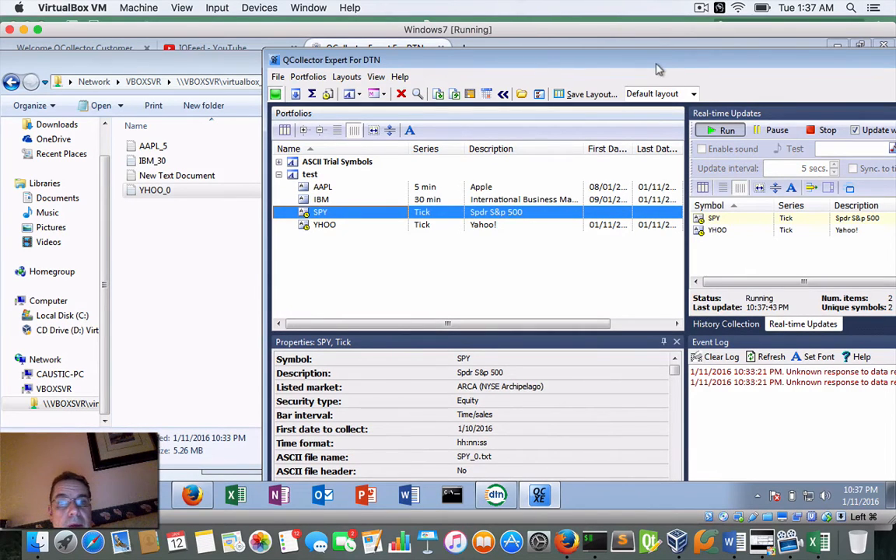
Move the QCollector window to expose Real-time Updates, turn off Update with history first and run the updates with SPY selected.
{"action": "left_click_drag", "start_coordinate": [595, 60], "coordinate": [364, 49]}
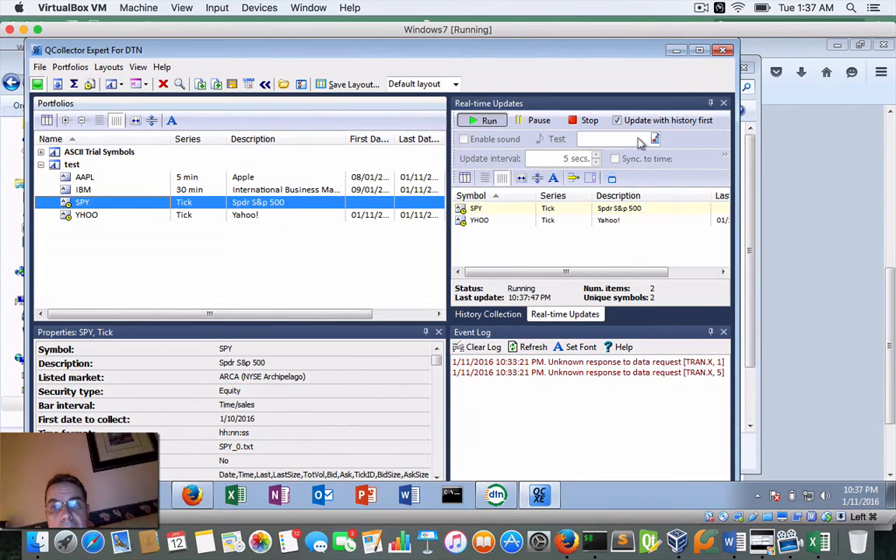
{"action": "left_click", "coordinate": [613, 127]}
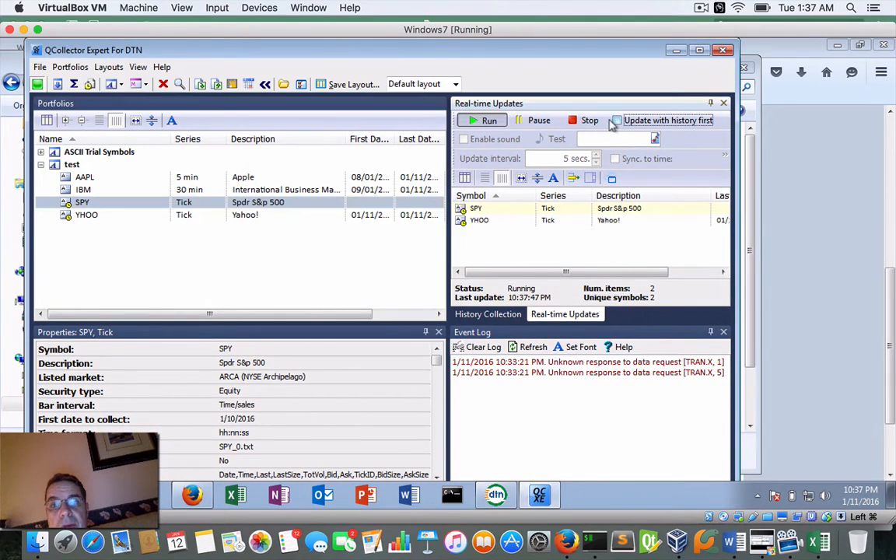
{"action": "left_click", "coordinate": [466, 210]}
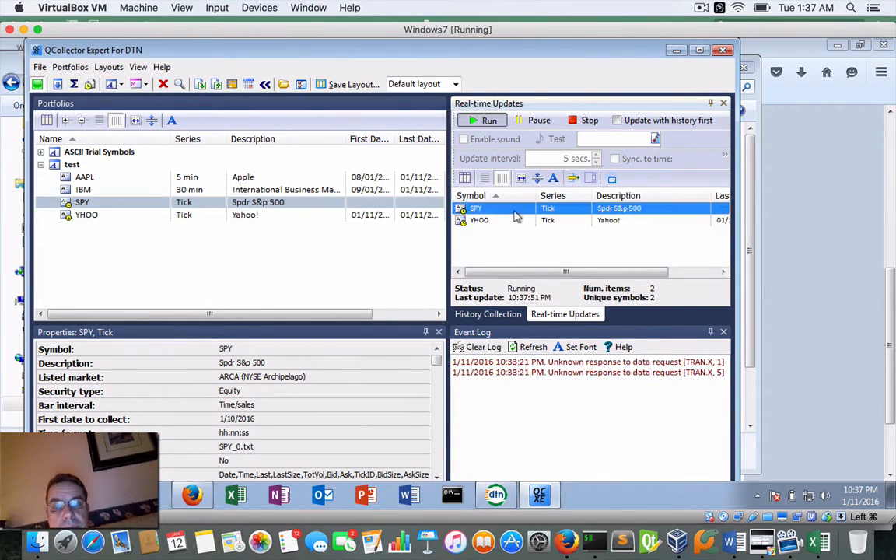
{"action": "left_click", "coordinate": [483, 122]}
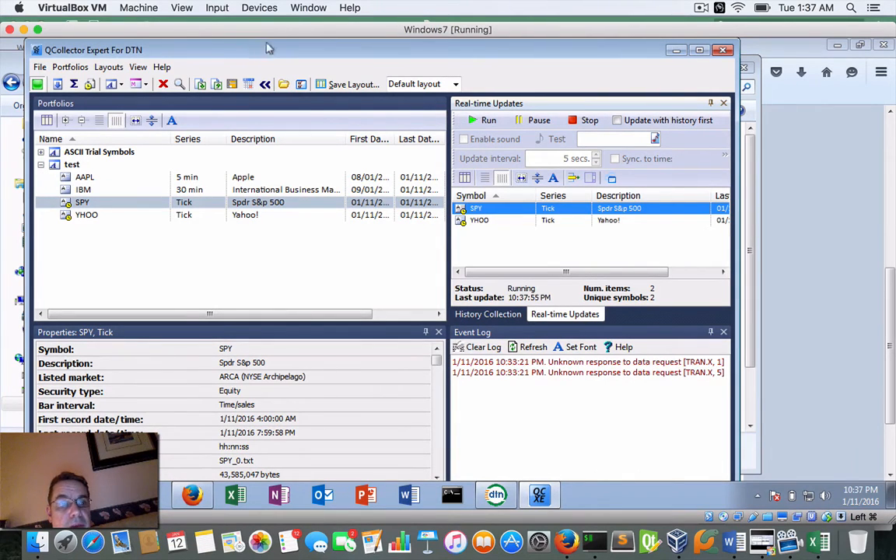
Maximize the QCollector window and view the SPY tick series' data and properties.
{"action": "left_click_drag", "start_coordinate": [234, 45], "coordinate": [294, 32]}
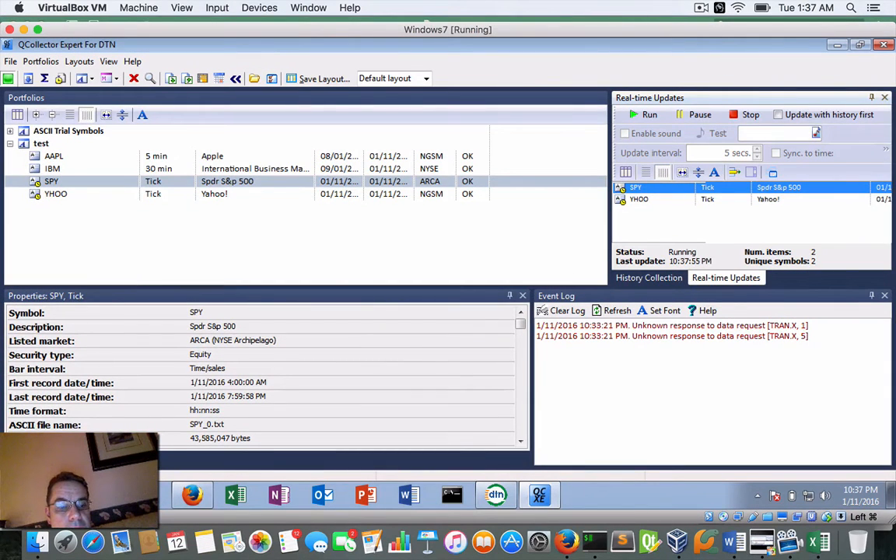
{"action": "left_click", "coordinate": [70, 458]}
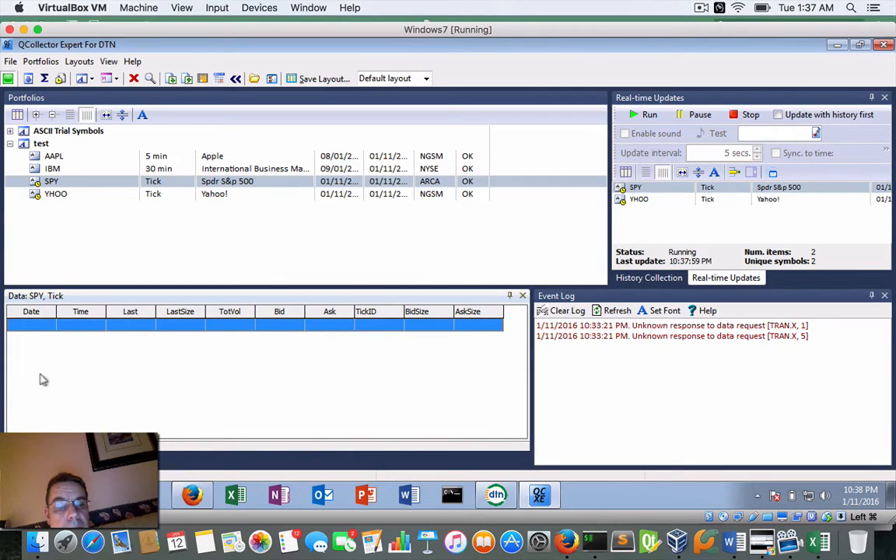
{"action": "left_click", "coordinate": [28, 458]}
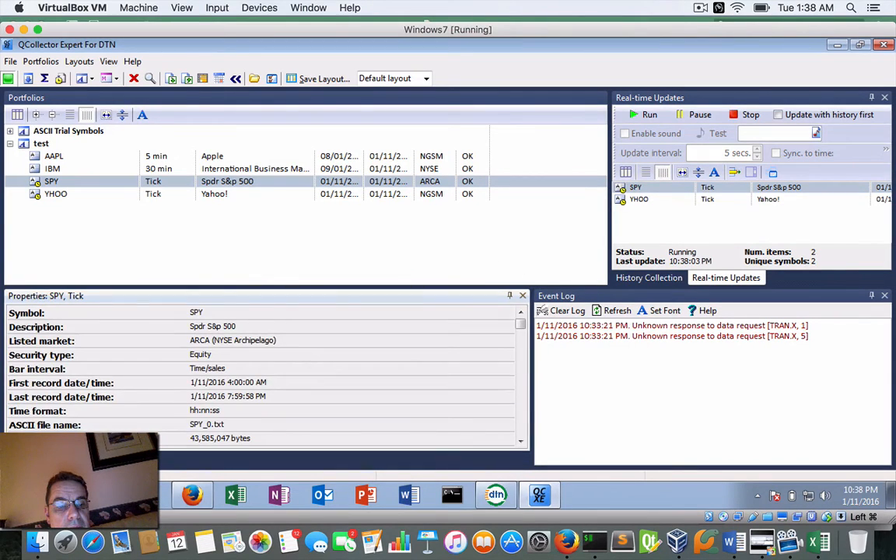
{"action": "left_click", "coordinate": [70, 459]}
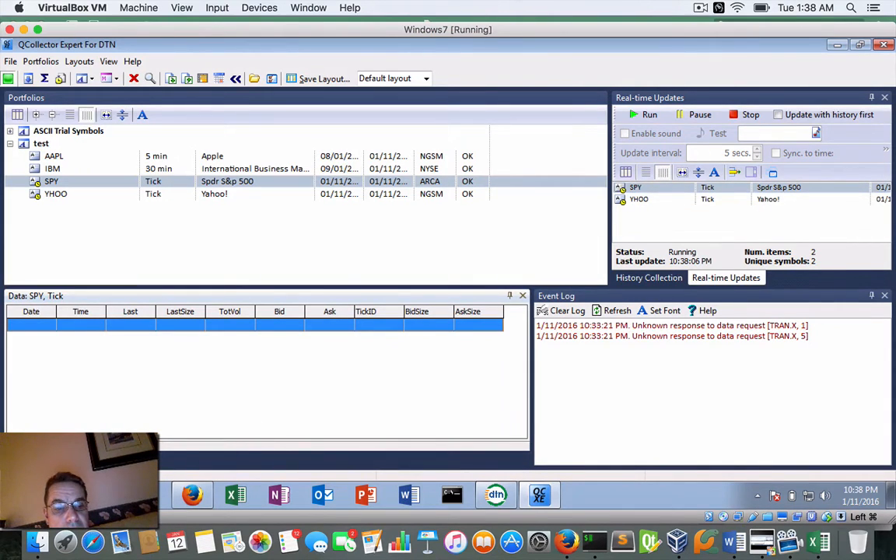
Switch to the virtualbox_share window, reload the folder by reopening it from VBOXSVR and select the SPY_0 text file.
{"action": "left_click", "coordinate": [105, 494]}
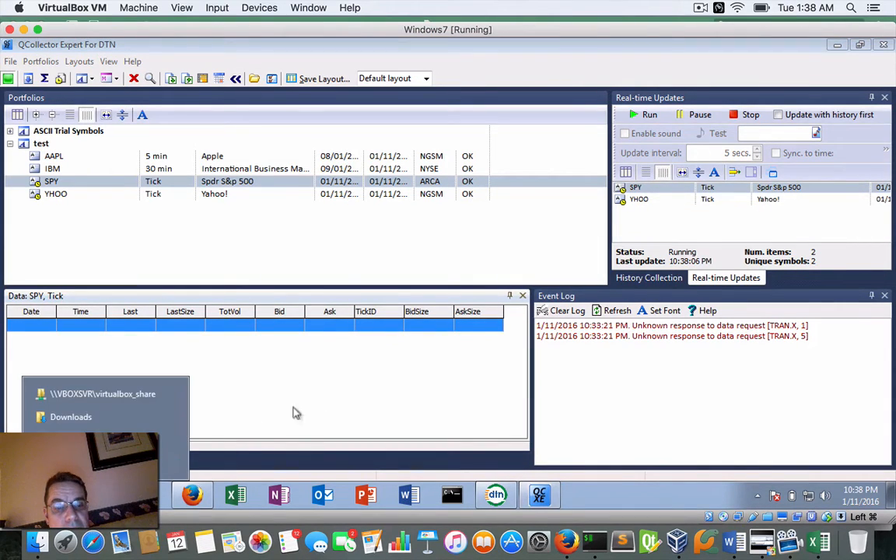
{"action": "left_click", "coordinate": [87, 397]}
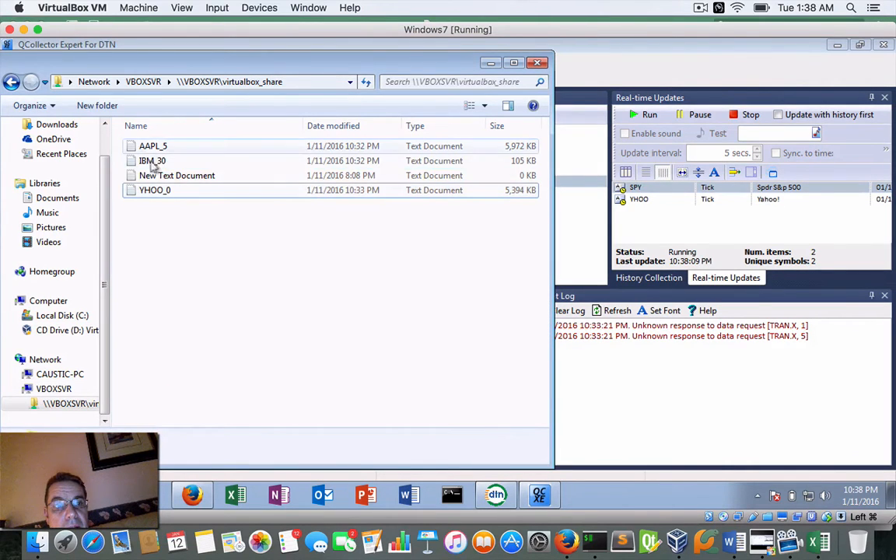
{"action": "left_click", "coordinate": [143, 82]}
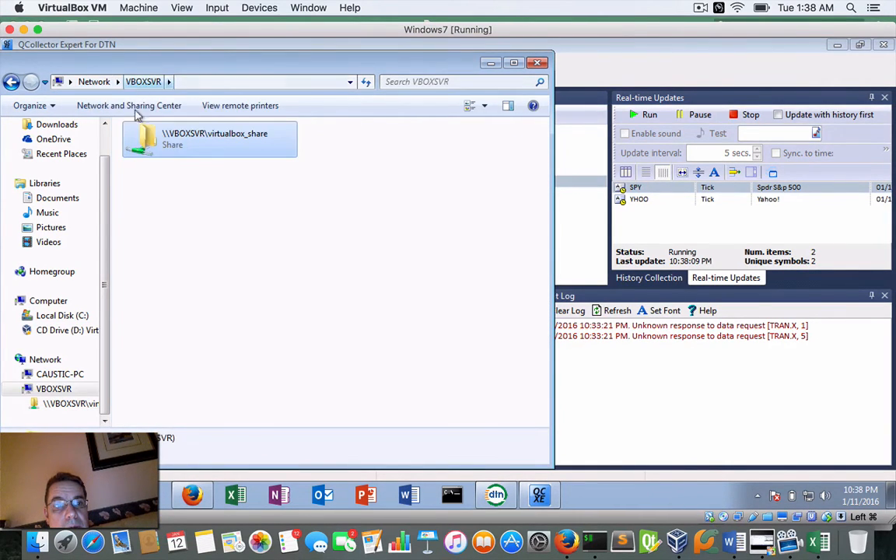
{"action": "double_click", "coordinate": [183, 143]}
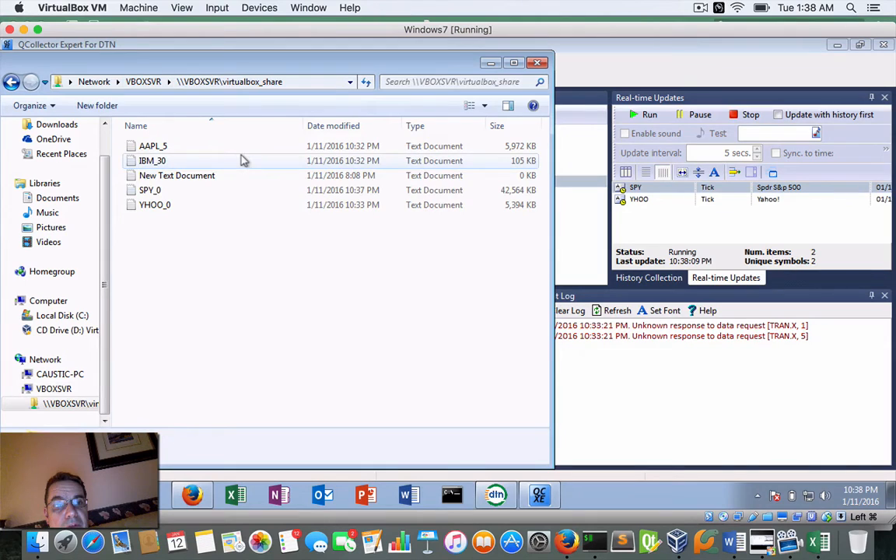
{"action": "left_click", "coordinate": [147, 193]}
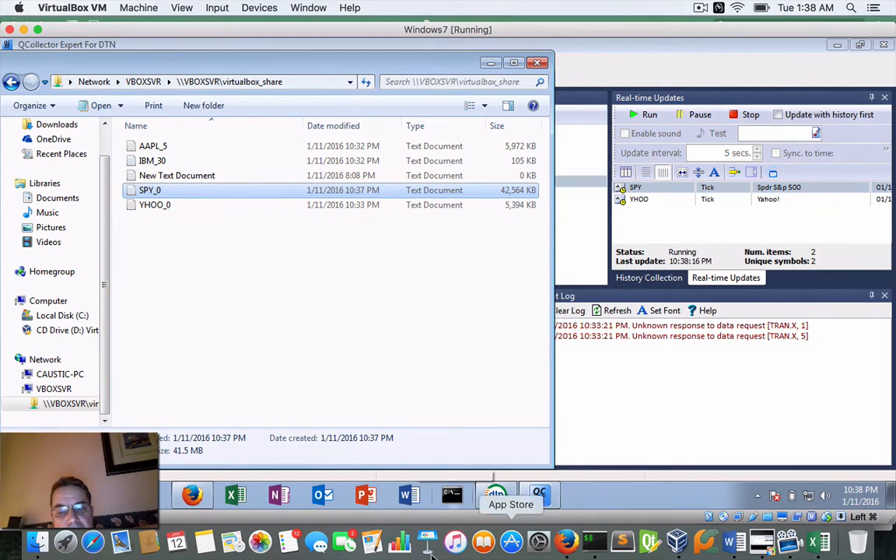
Switch to Finder and open SPY_0.txt from the Mac's virtualbox_share folder with Excel.
{"action": "left_click", "coordinate": [38, 542]}
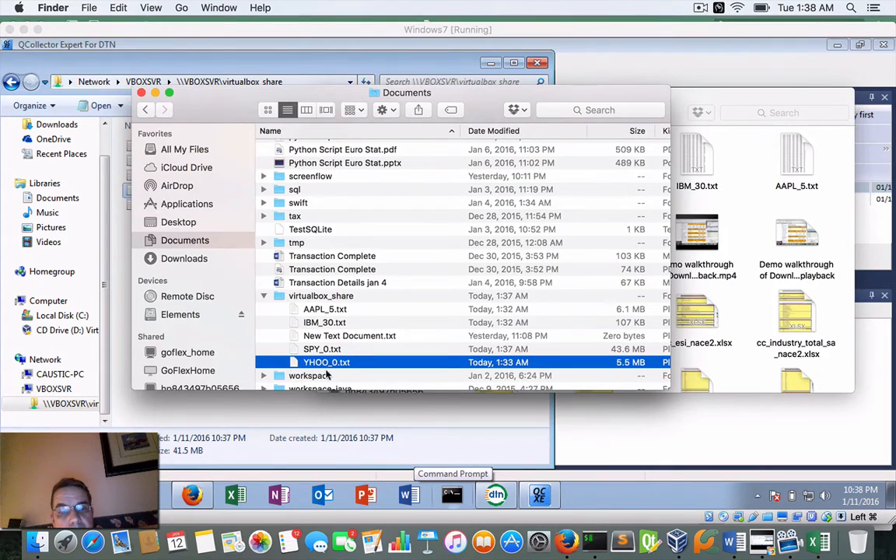
{"action": "right_click", "coordinate": [319, 351]}
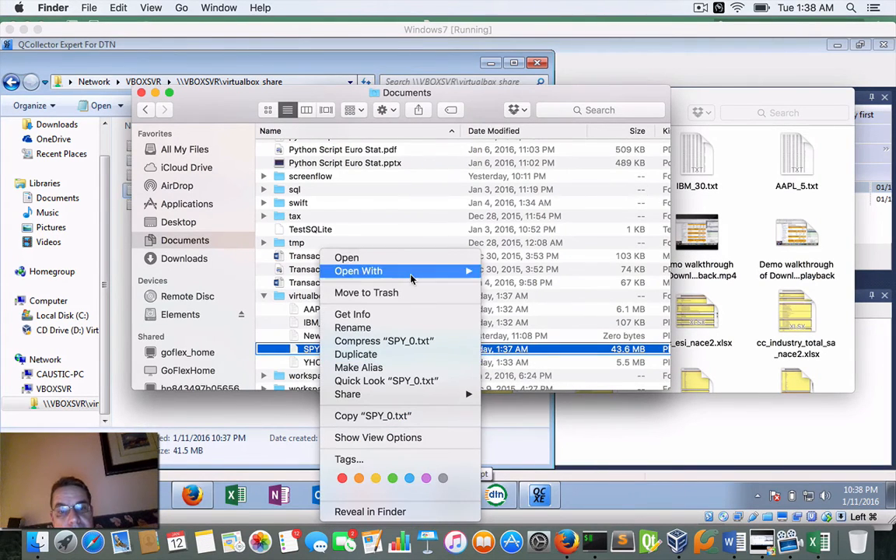
{"action": "left_click", "coordinate": [539, 324]}
{"action": "right_click", "coordinate": [328, 349]}
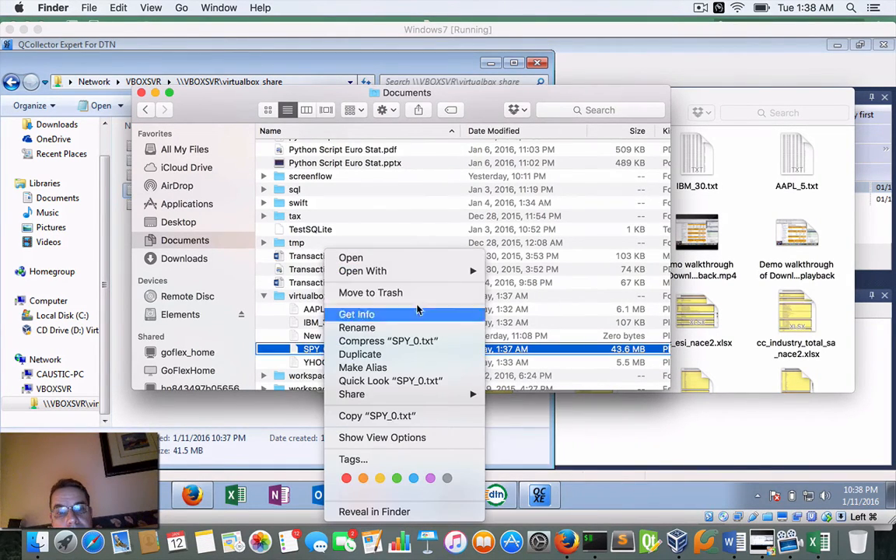
{"action": "left_click", "coordinate": [457, 277]}
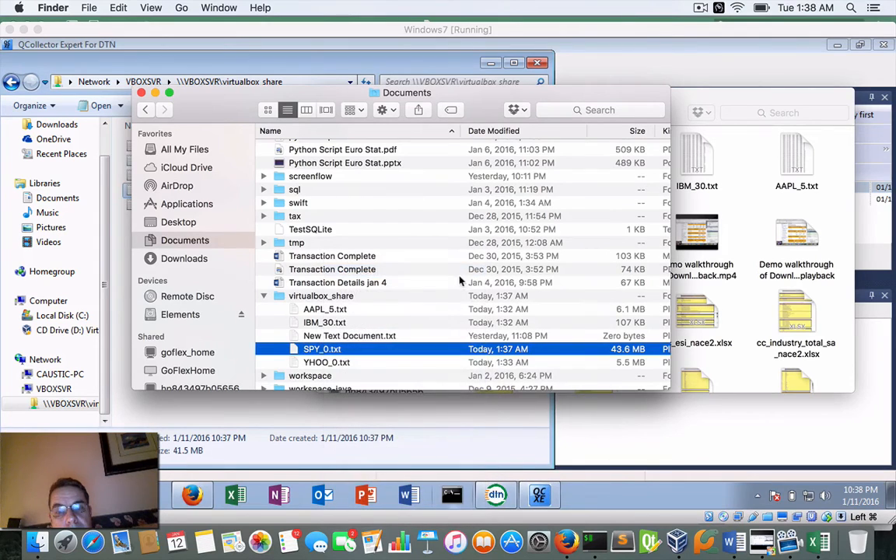
{"action": "right_click", "coordinate": [318, 352]}
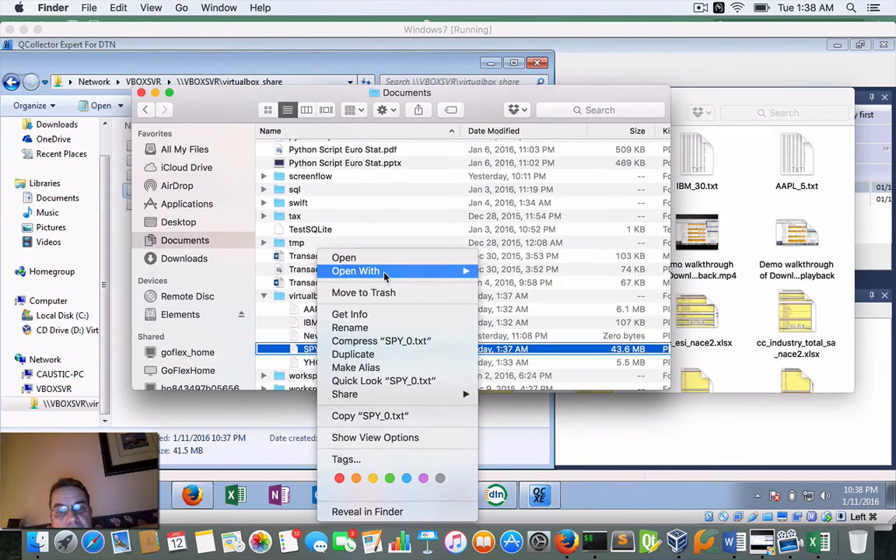
{"action": "mouse_move", "coordinate": [435, 271]}
{"action": "left_click", "coordinate": [538, 339]}
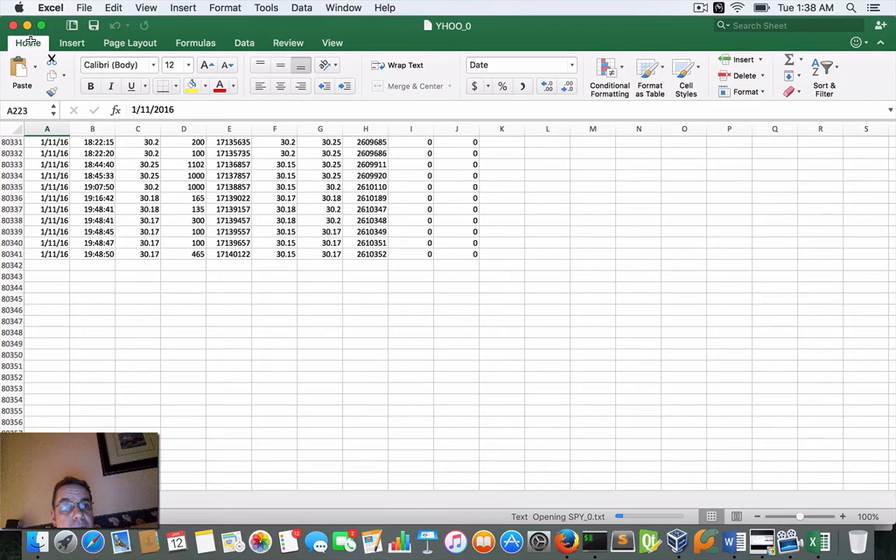
Close the old YHOO_0 workbook window and move the SPY_0 workbook slightly upward.
{"action": "left_click_drag", "start_coordinate": [193, 31], "coordinate": [285, 48]}
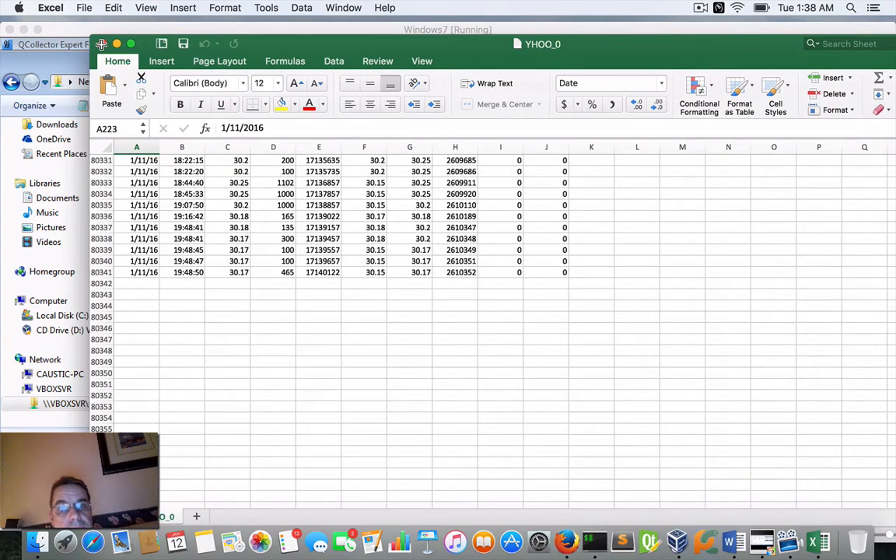
{"action": "double_click", "coordinate": [414, 40]}
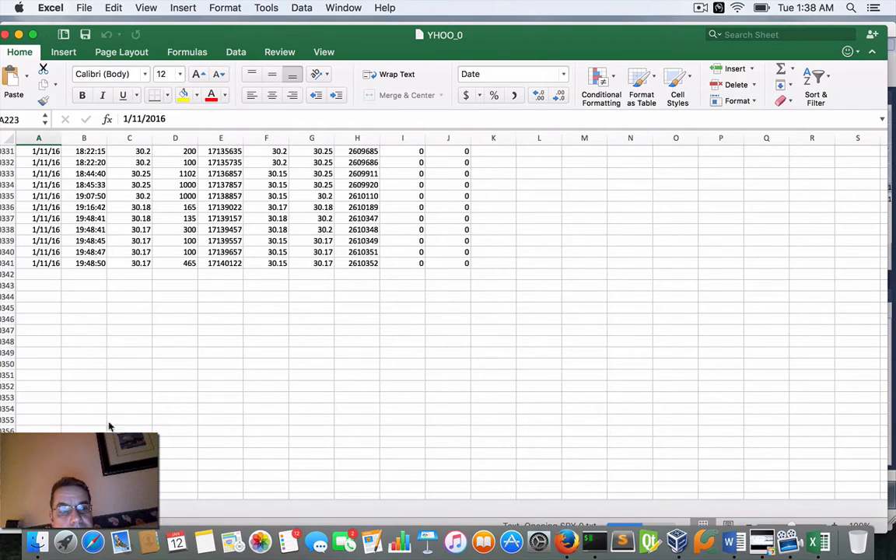
{"action": "double_click", "coordinate": [367, 38]}
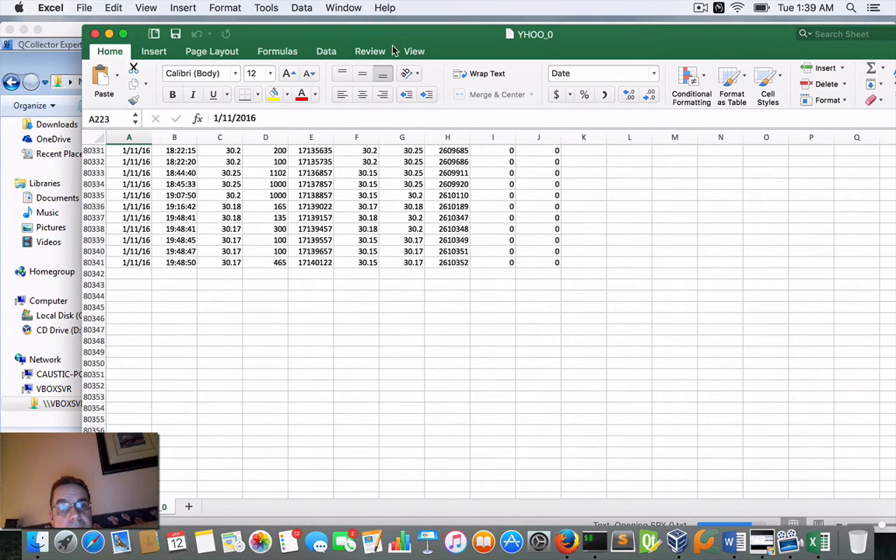
{"action": "double_click", "coordinate": [359, 37]}
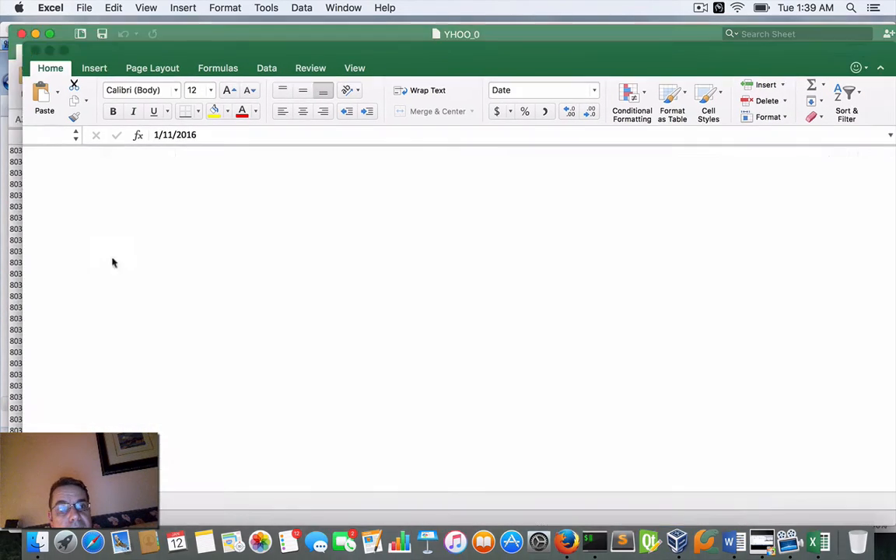
{"action": "left_click", "coordinate": [231, 34]}
{"action": "left_click", "coordinate": [21, 34]}
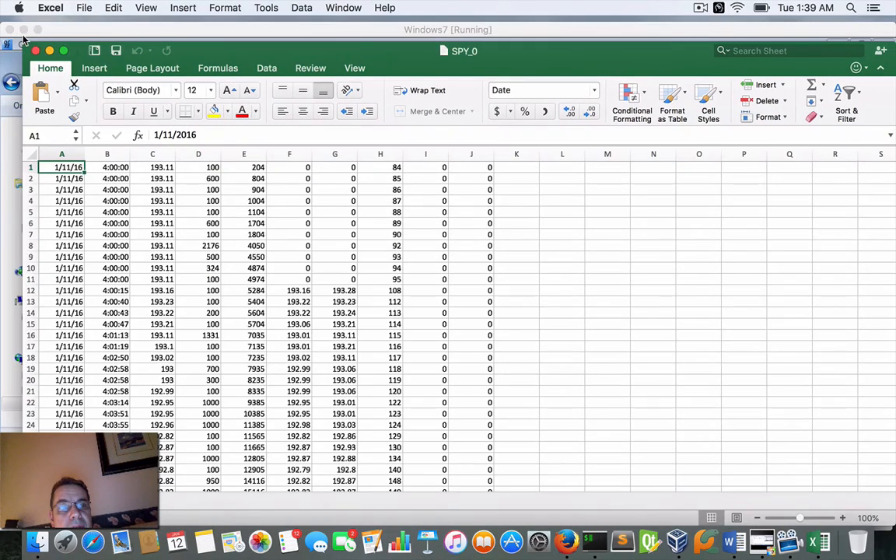
{"action": "left_click_drag", "start_coordinate": [309, 57], "coordinate": [291, 47]}
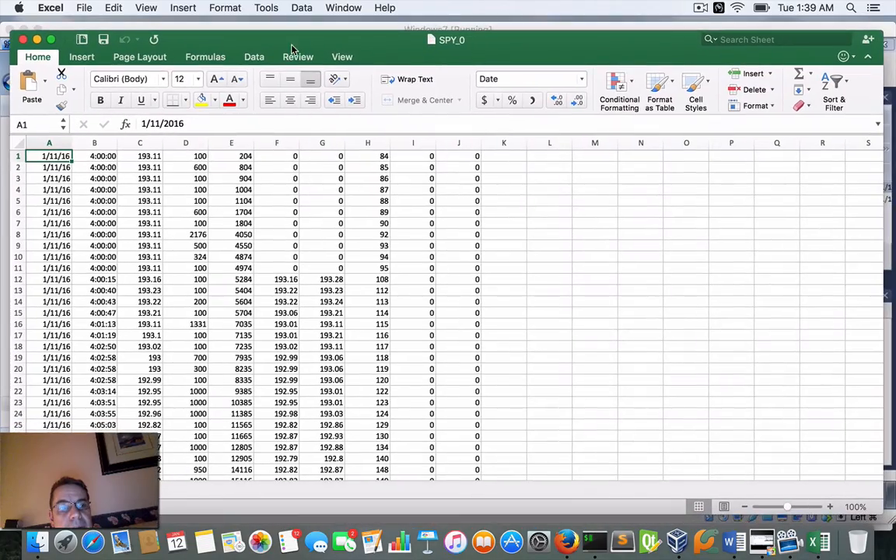
Go to the end of the SPY_0 tick data and copy the entire last filled row, 603141.
{"action": "scroll", "coordinate": [686, 269], "scroll_direction": "down", "scroll_amount": 20}
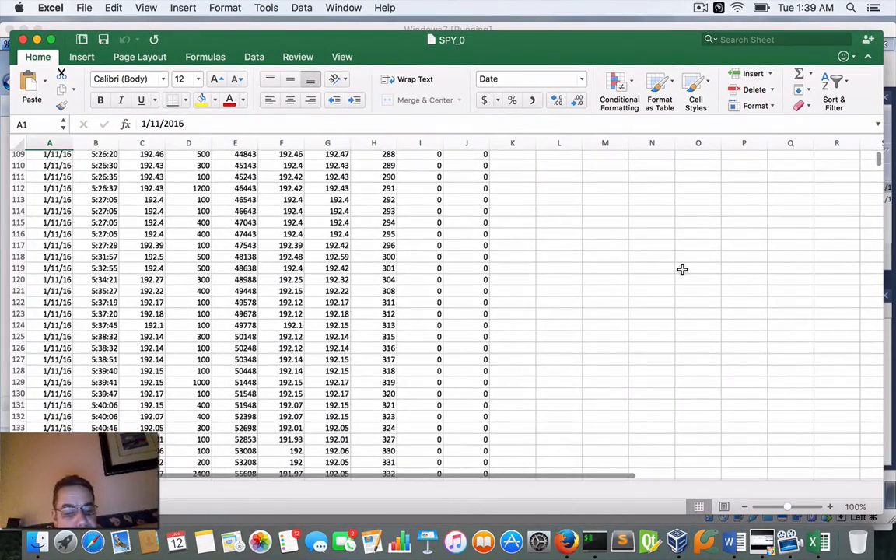
{"action": "scroll", "coordinate": [681, 267], "scroll_direction": "up", "scroll_amount": 6}
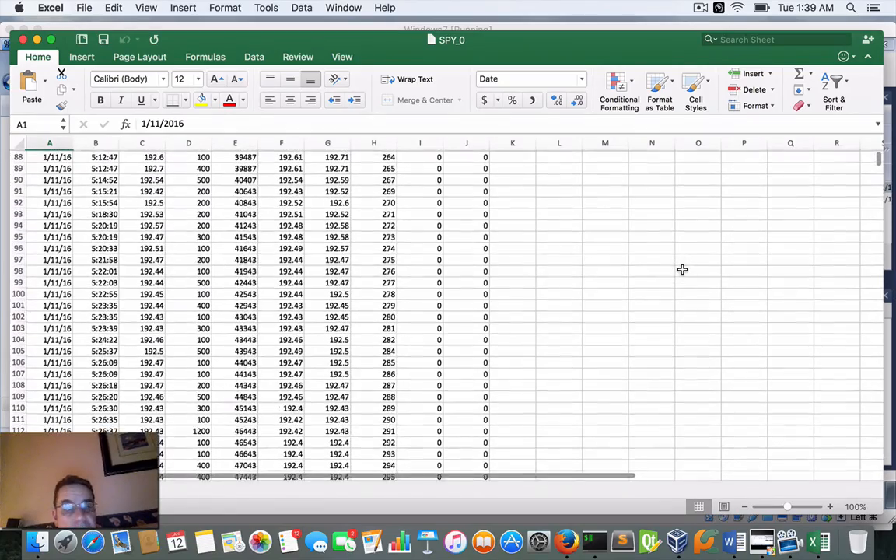
{"action": "left_click_drag", "start_coordinate": [878, 165], "coordinate": [853, 471]}
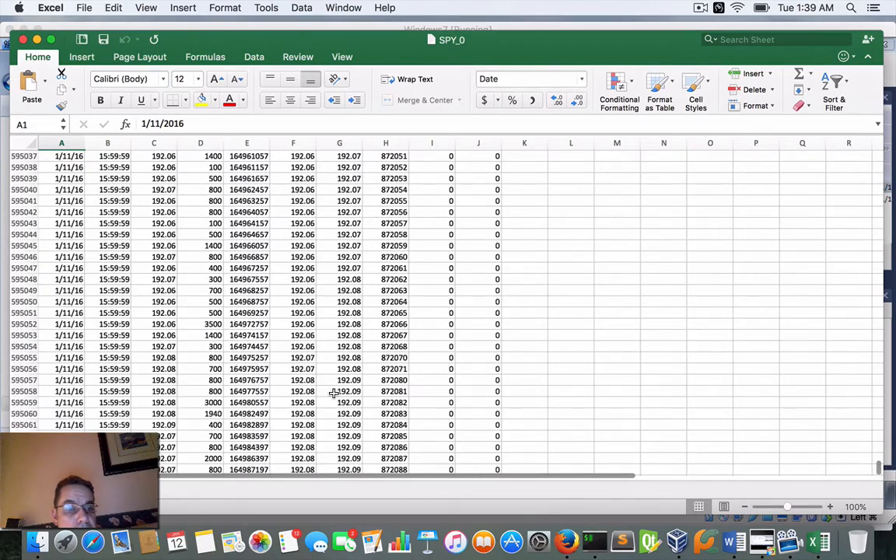
{"action": "scroll", "coordinate": [333, 393], "scroll_direction": "down", "scroll_amount": 10}
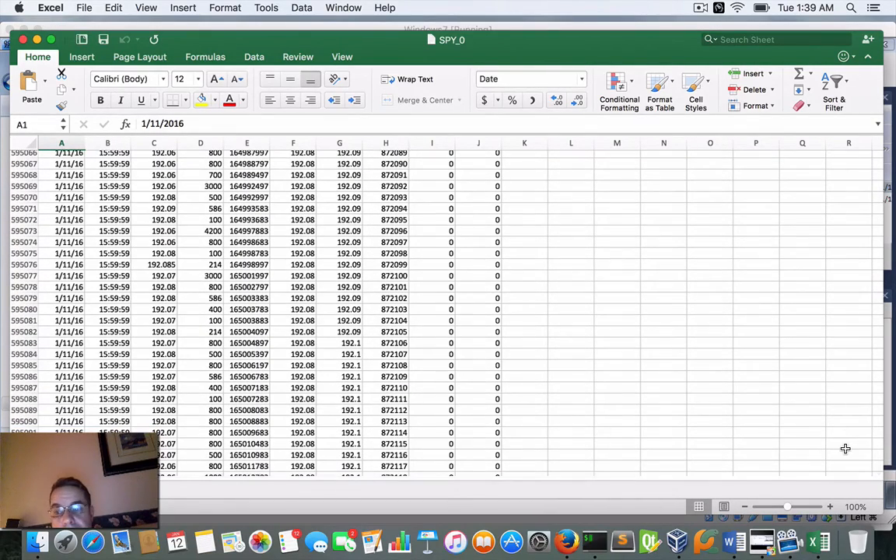
{"action": "scroll", "coordinate": [881, 467], "scroll_direction": "up", "scroll_amount": 1}
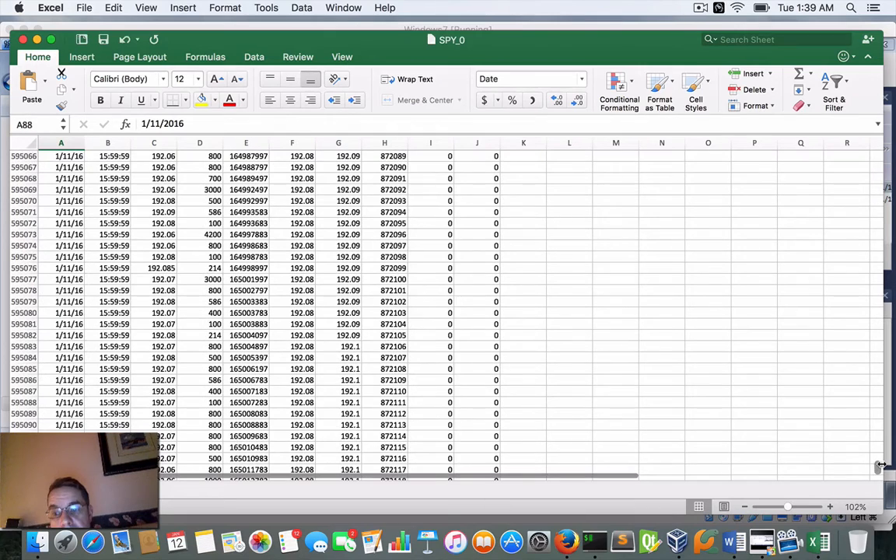
{"action": "left_click_drag", "start_coordinate": [880, 467], "coordinate": [886, 472]}
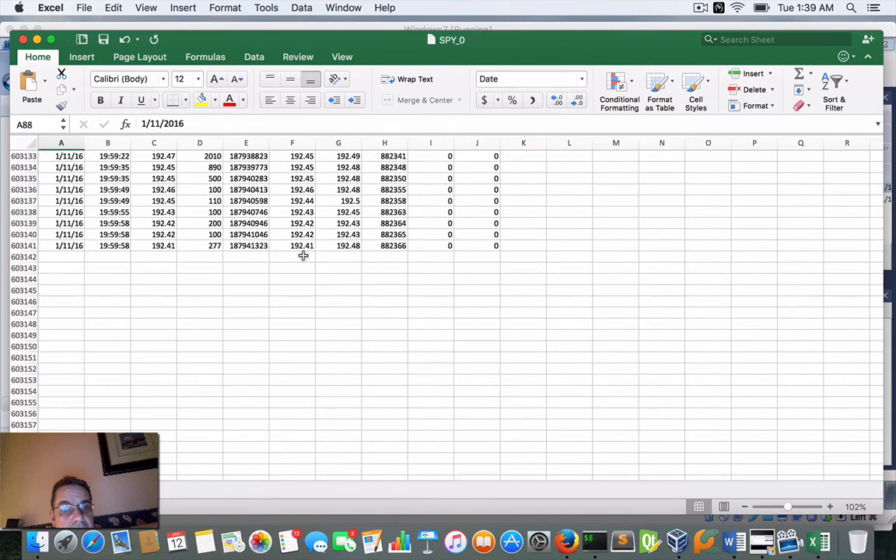
{"action": "scroll", "coordinate": [364, 407], "scroll_direction": "down", "scroll_amount": 1}
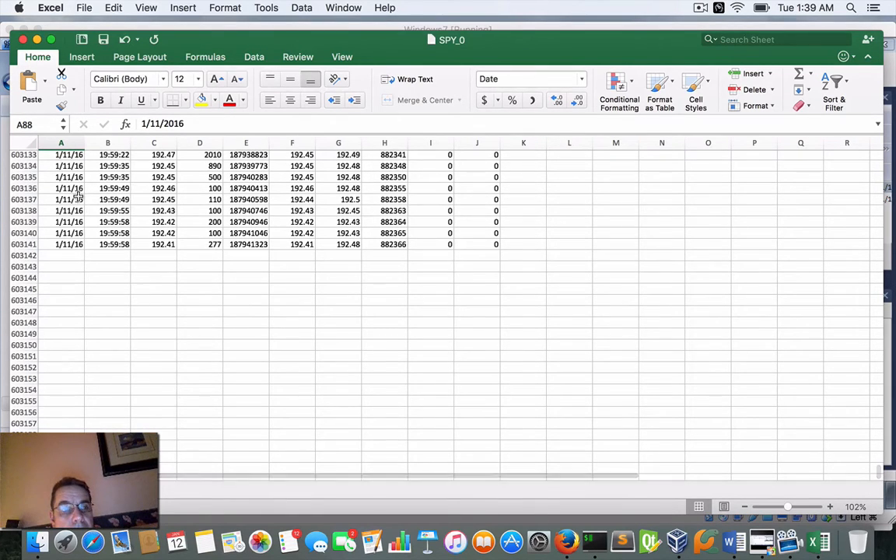
{"action": "left_click", "coordinate": [35, 243]}
{"action": "key", "text": "super+c"}
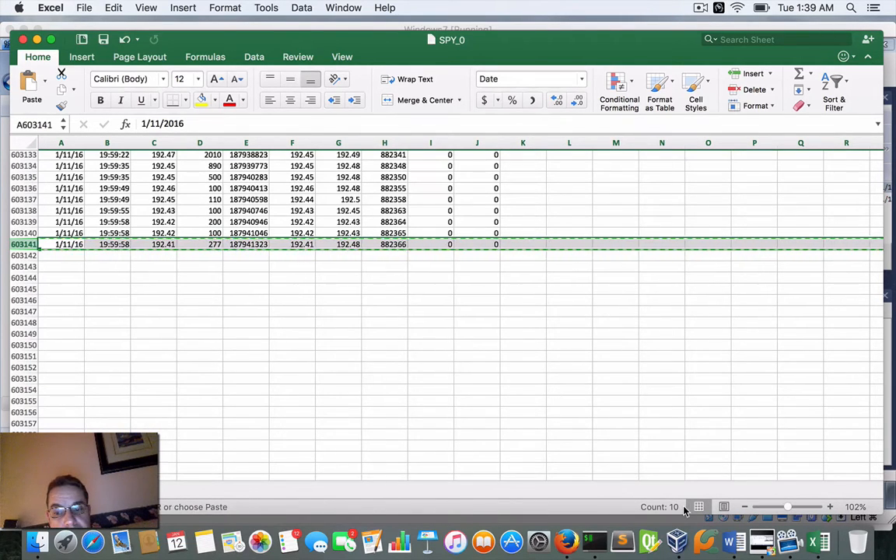
Switch to Word, create a new blank document and paste the copied SPY row into it.
{"action": "left_click", "coordinate": [729, 542]}
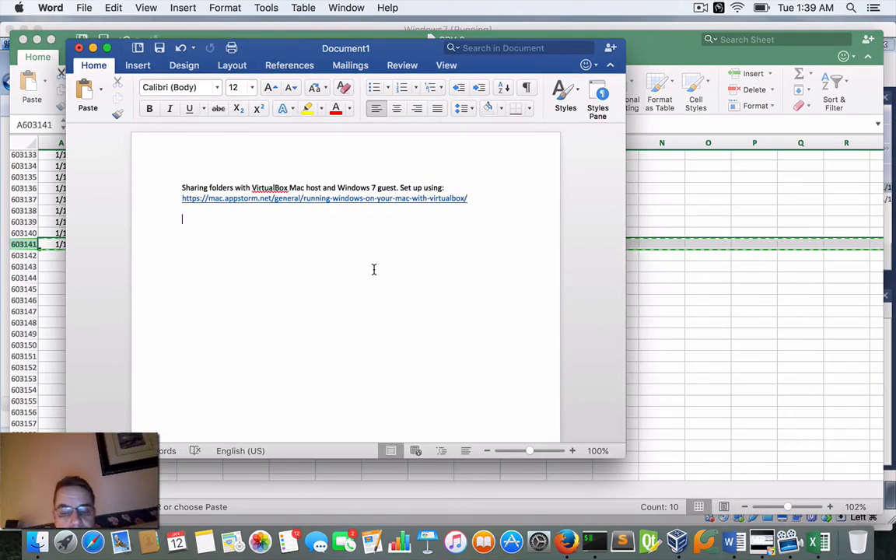
{"action": "key", "text": "super+n"}
{"action": "key", "text": "super+v"}
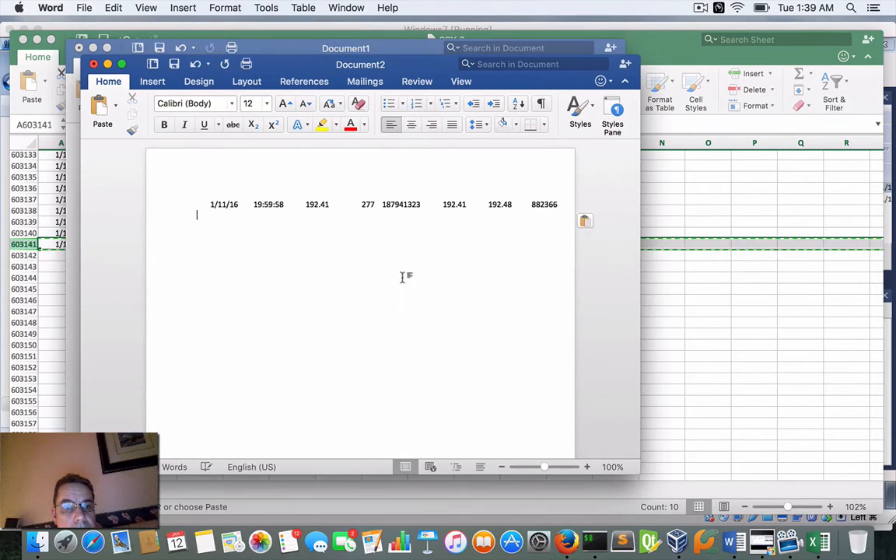
Check the copied row's number in Excel and enter 603141 on a line above the pasted row in Word.
{"action": "left_click", "coordinate": [829, 206]}
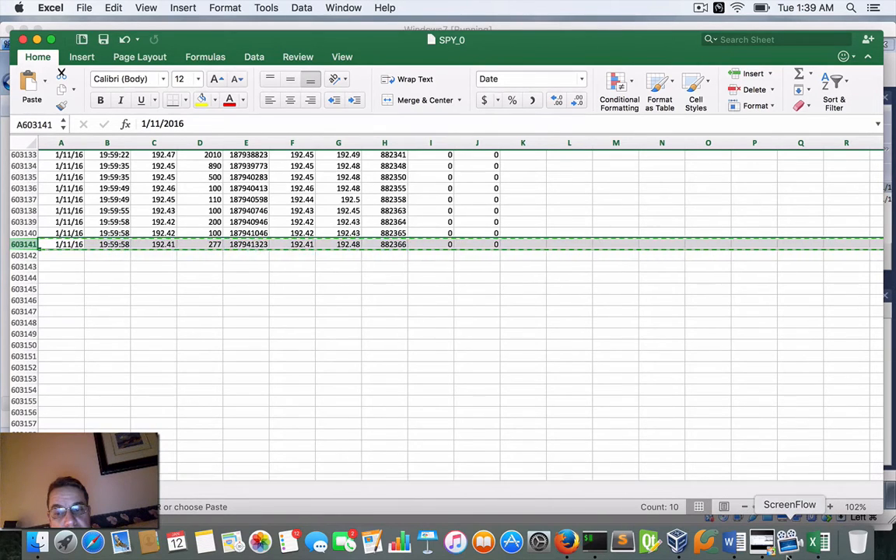
{"action": "left_click", "coordinate": [729, 542]}
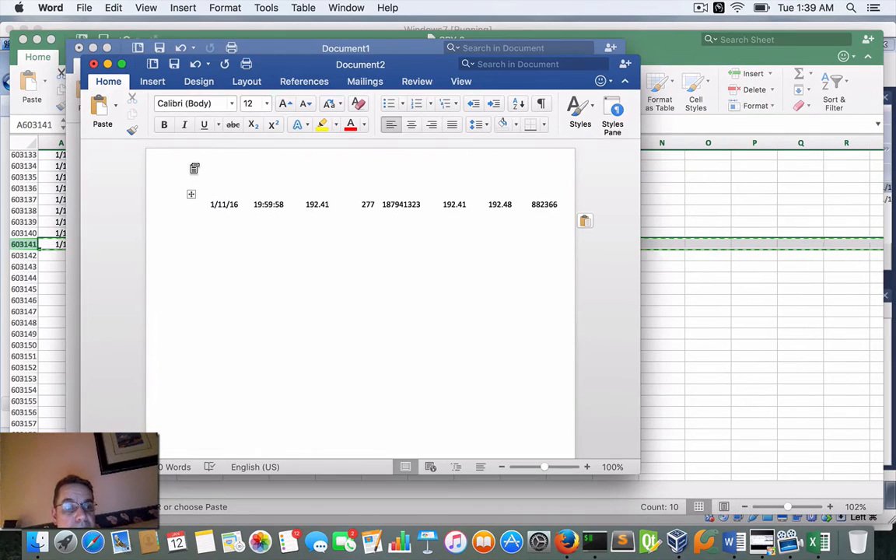
{"action": "left_click", "coordinate": [207, 195]}
{"action": "left_click", "coordinate": [208, 195]}
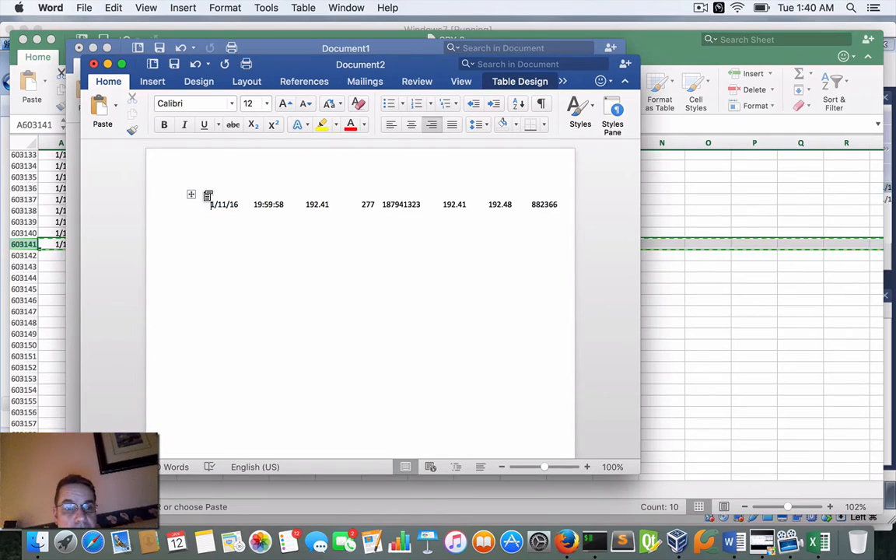
{"action": "key", "text": "Return"}
{"action": "type", "text": "603141"}
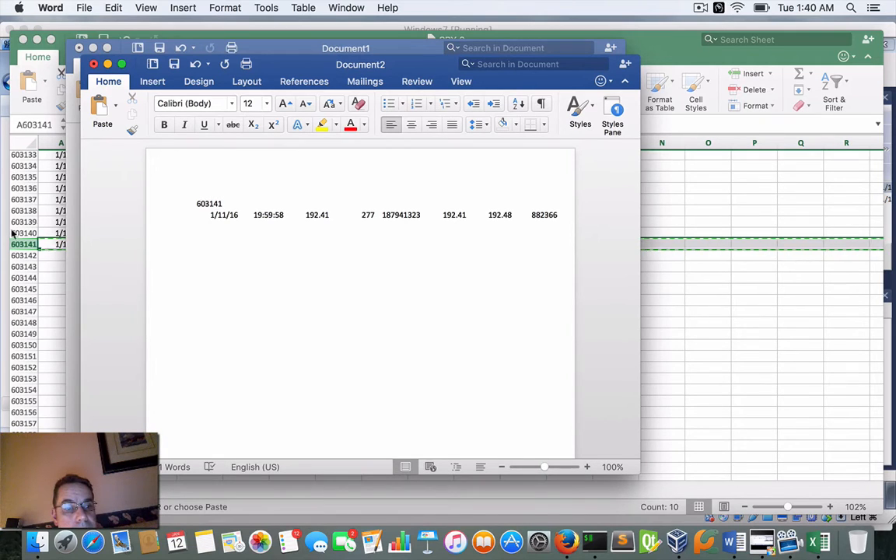
Return to Excel and close the SPY_0 workbook without keeping the copied data on the clipboard.
{"action": "left_click", "coordinate": [628, 40]}
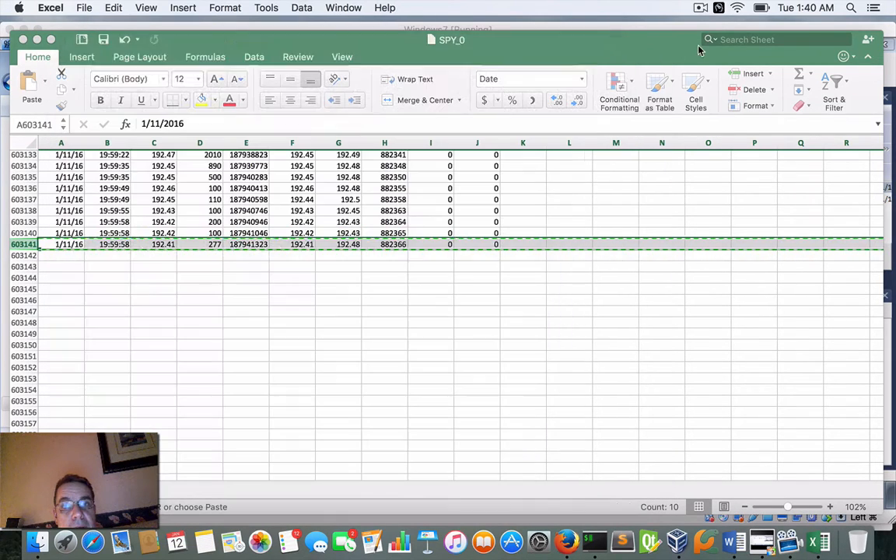
{"action": "left_click", "coordinate": [24, 39]}
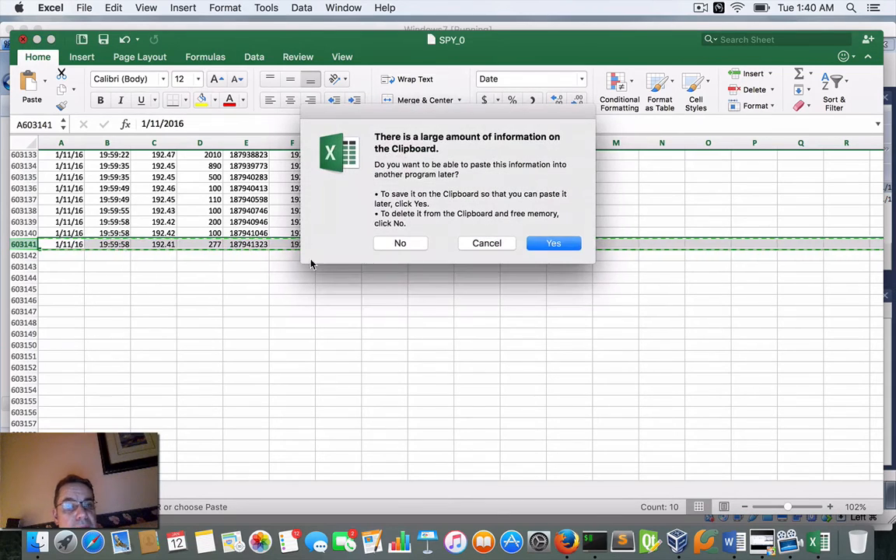
{"action": "left_click", "coordinate": [400, 243]}
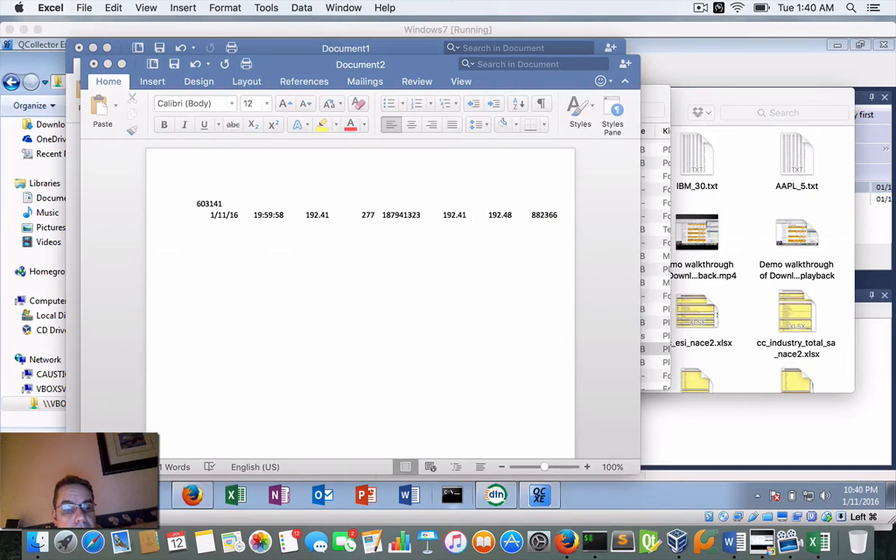
Switch to the Windows 7 virtual machine, open SPY_0 from virtualbox_share in Notepad and check which other programs can open it.
{"action": "left_click", "coordinate": [105, 495]}
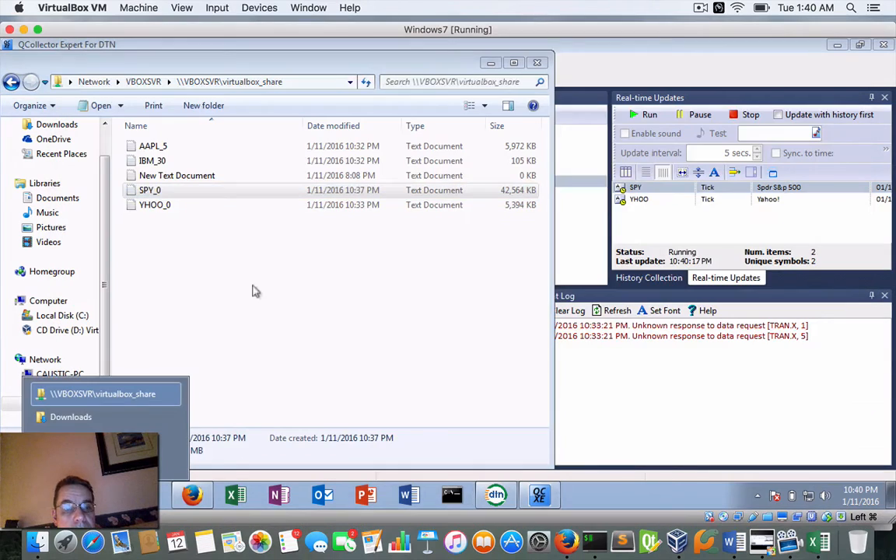
{"action": "double_click", "coordinate": [136, 190]}
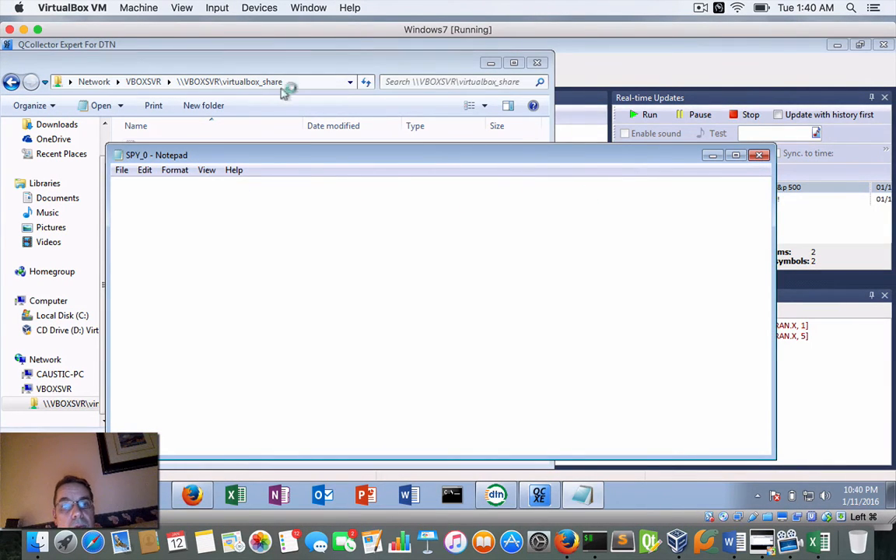
{"action": "left_click", "coordinate": [208, 74]}
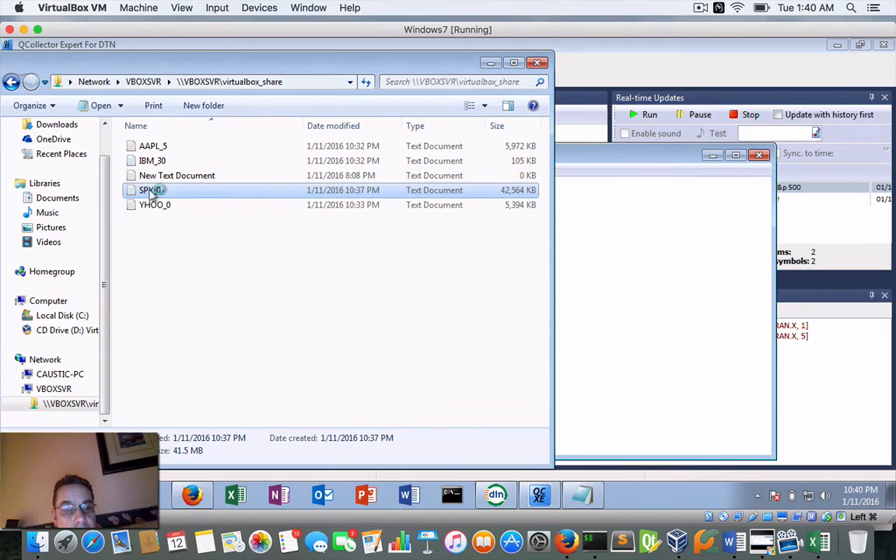
{"action": "right_click", "coordinate": [152, 192]}
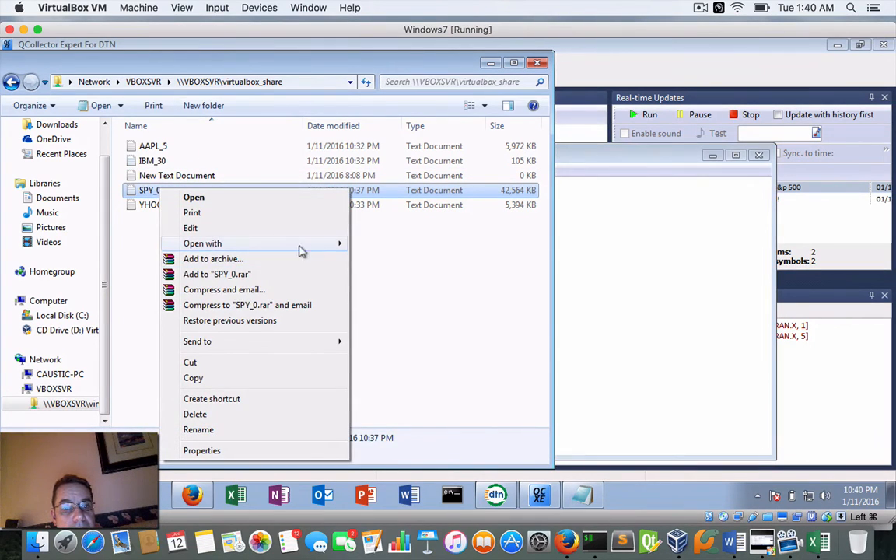
{"action": "mouse_move", "coordinate": [300, 247]}
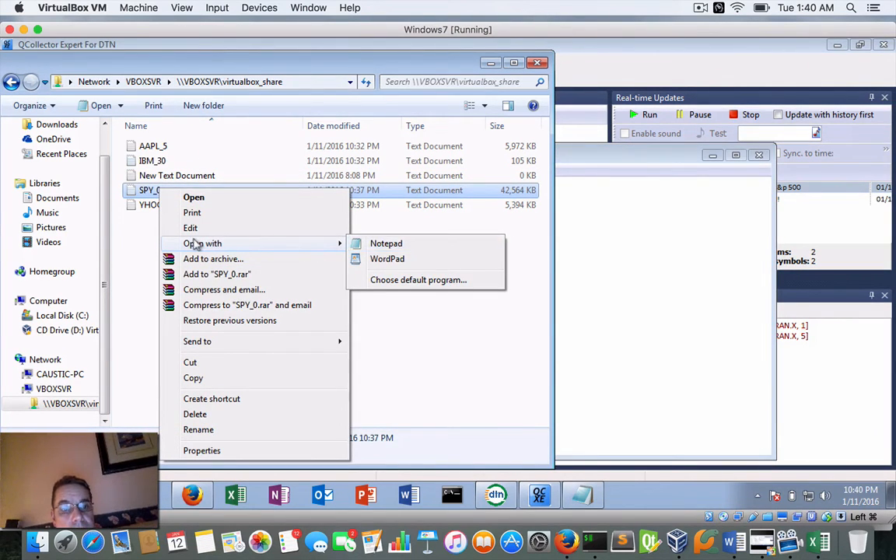
Switch to Finder on the Mac and open SPY_0.txt from the virtualbox_share folder with Microsoft Excel.
{"action": "left_click", "coordinate": [38, 542]}
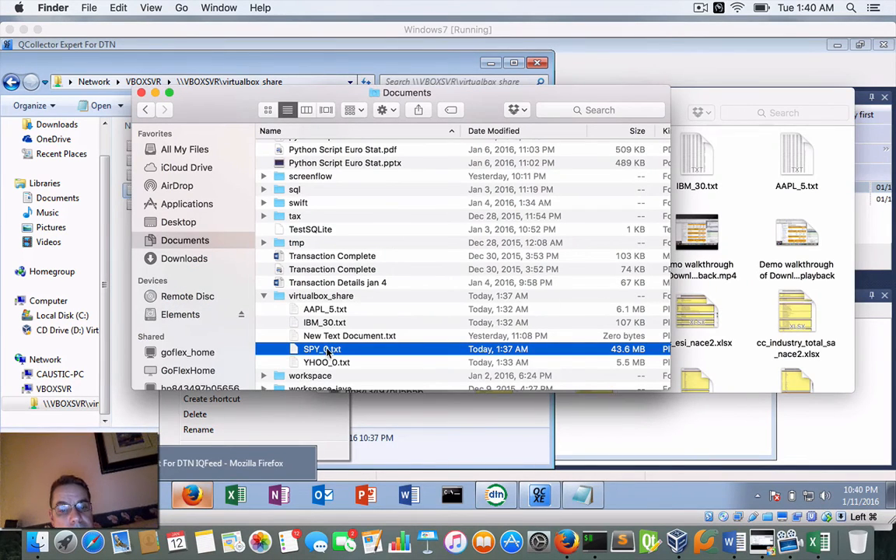
{"action": "left_click", "coordinate": [327, 352], "text": "super"}
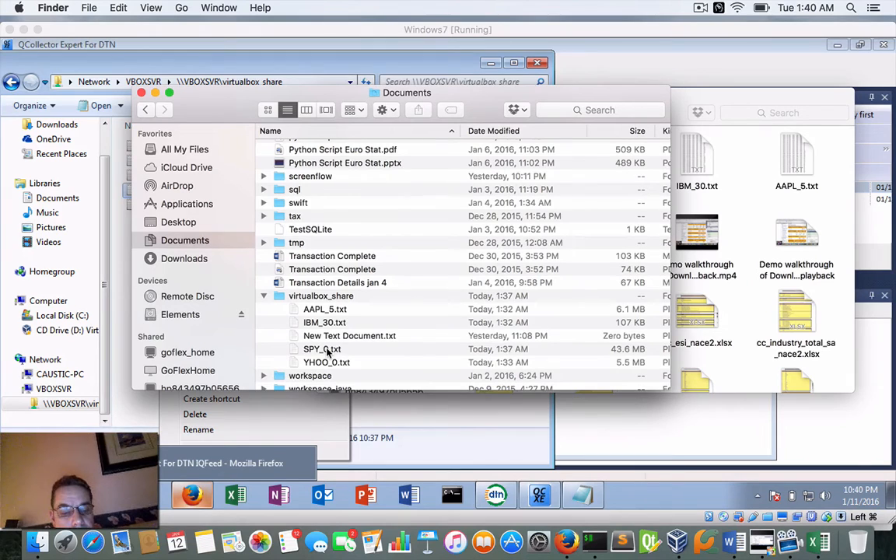
{"action": "left_click", "coordinate": [326, 352]}
{"action": "left_click", "coordinate": [327, 352], "text": "super"}
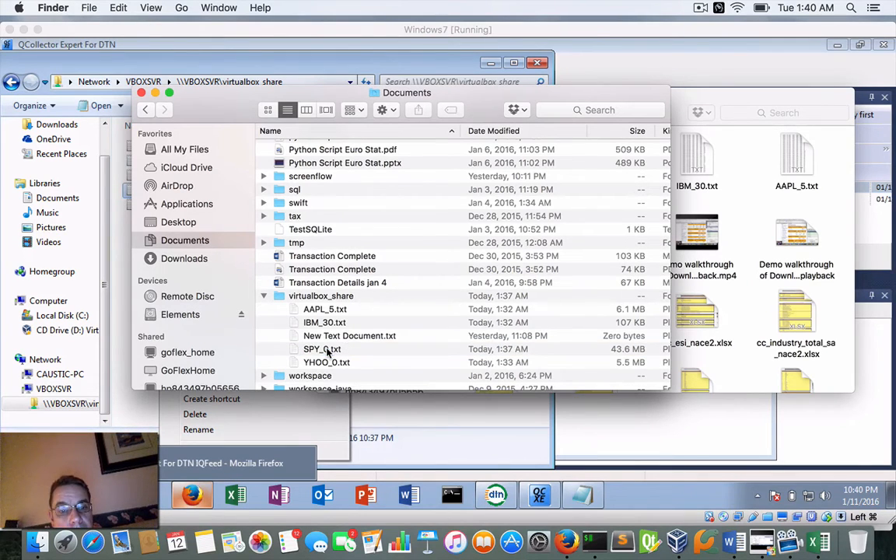
{"action": "left_click", "coordinate": [316, 352]}
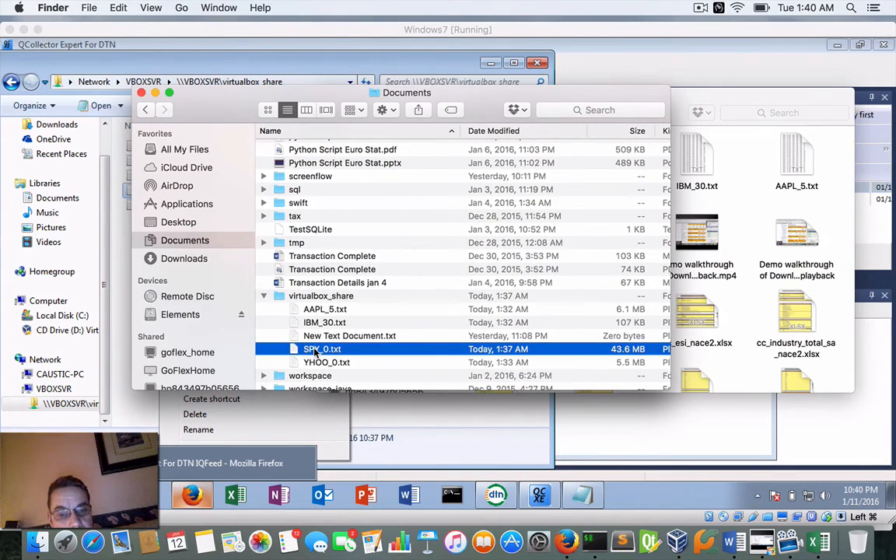
{"action": "left_click", "coordinate": [316, 352], "text": "super"}
{"action": "right_click", "coordinate": [306, 352]}
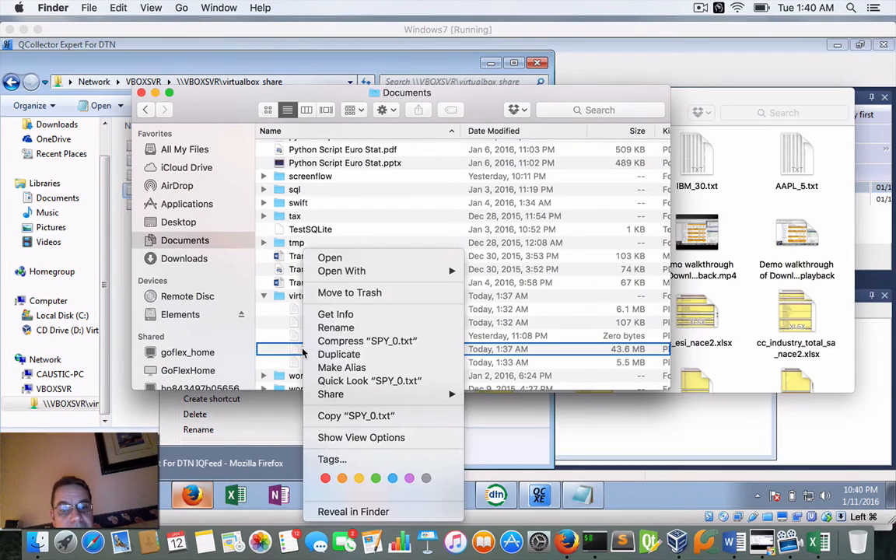
{"action": "mouse_move", "coordinate": [347, 271]}
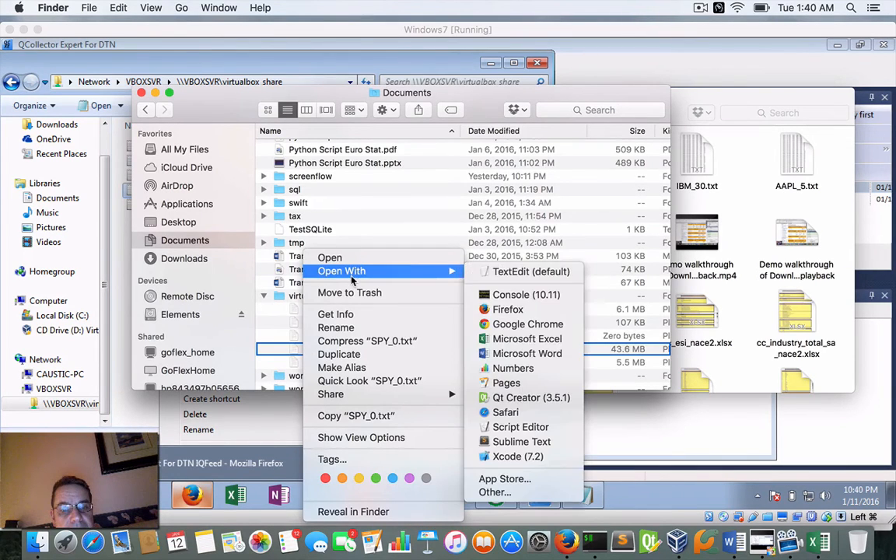
{"action": "left_click", "coordinate": [505, 339]}
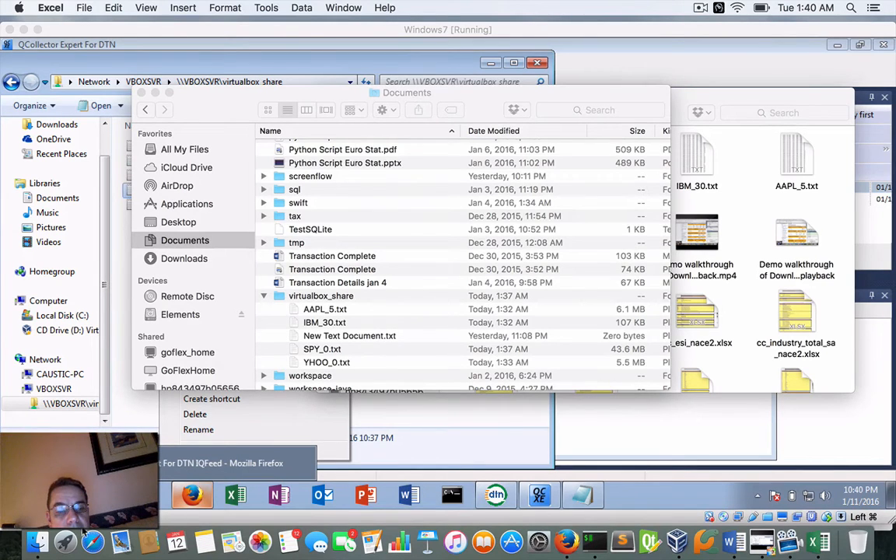
While SPY_0.txt loads in Excel, review the row noted in Word's Document2, and return to Excel.
{"action": "left_click", "coordinate": [37, 540]}
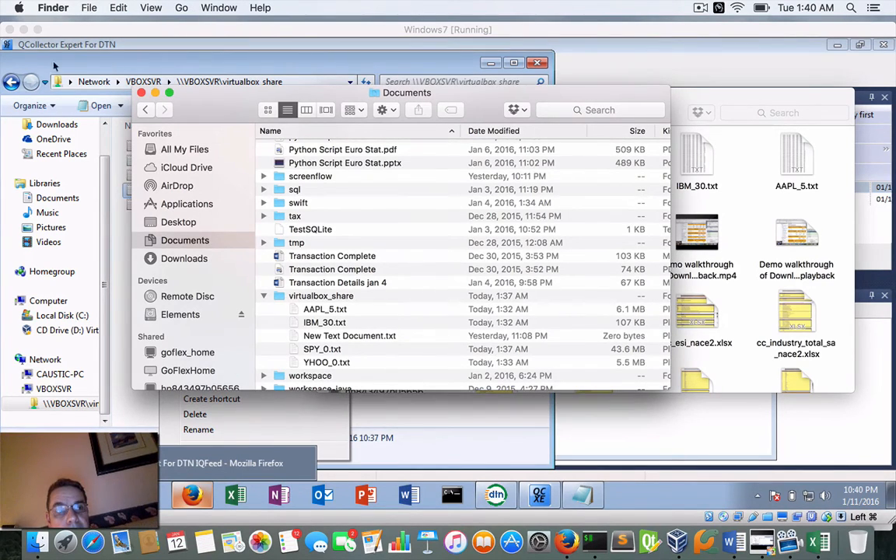
{"action": "left_click", "coordinate": [19, 8]}
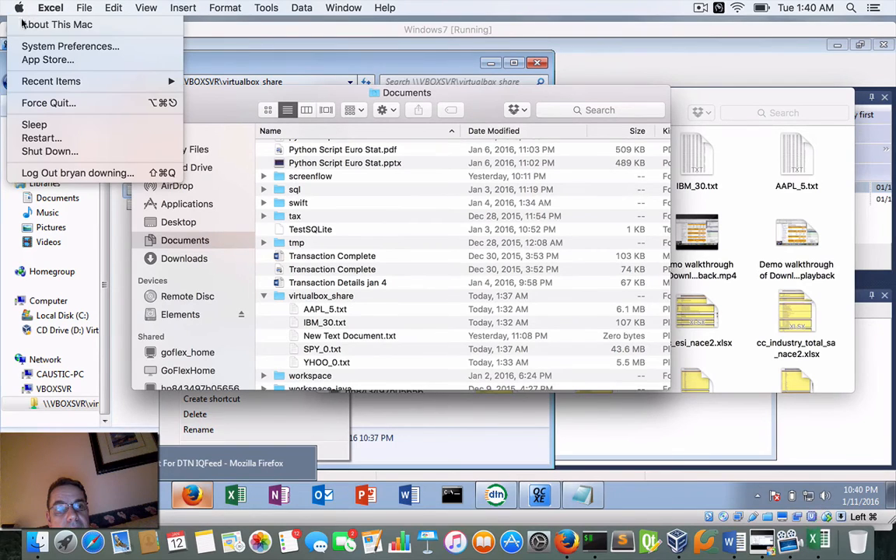
{"action": "left_click", "coordinate": [818, 542]}
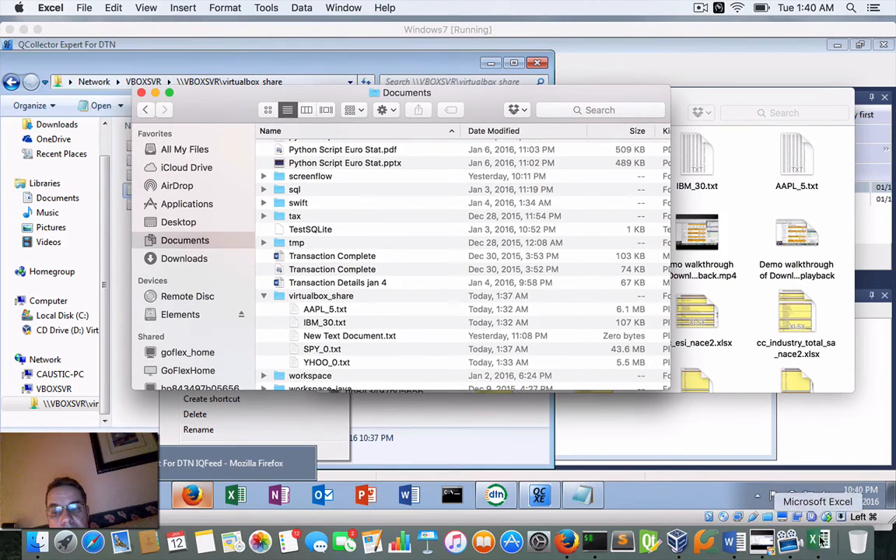
{"action": "left_click", "coordinate": [818, 542]}
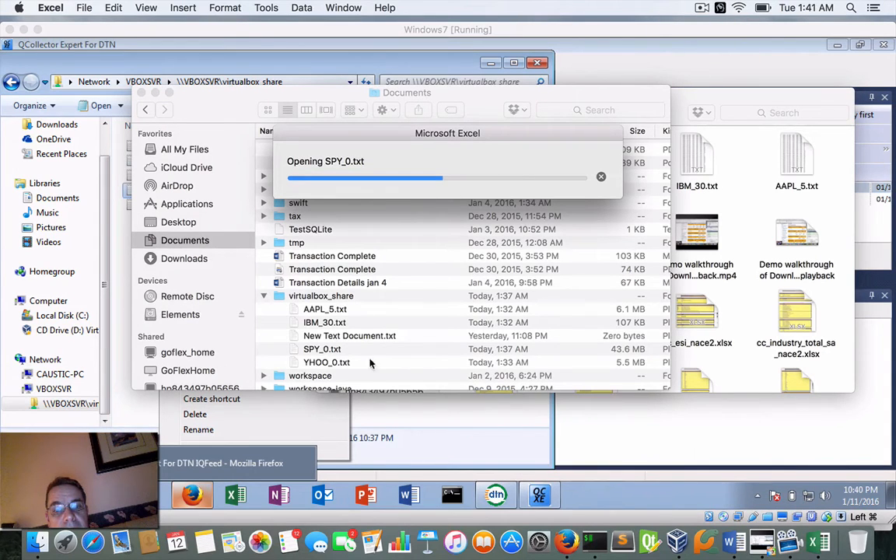
{"action": "left_click", "coordinate": [729, 542]}
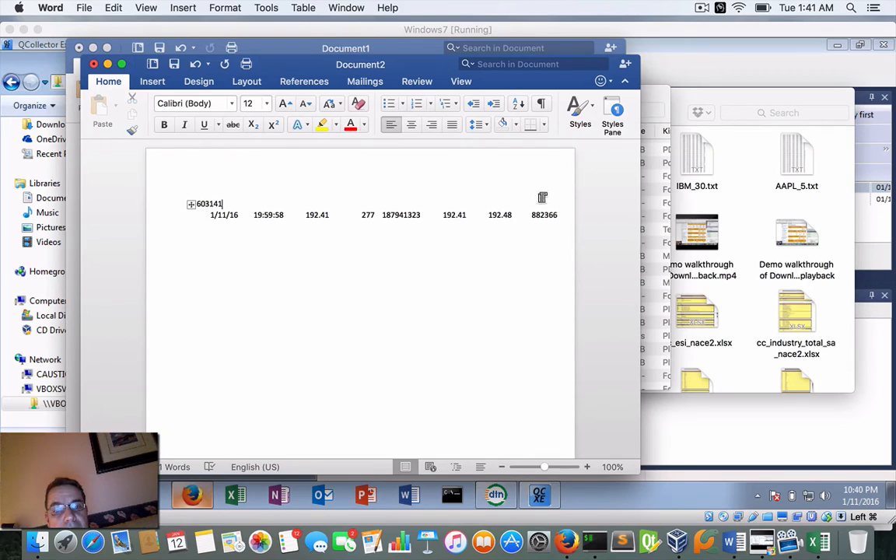
{"action": "left_click", "coordinate": [814, 548]}
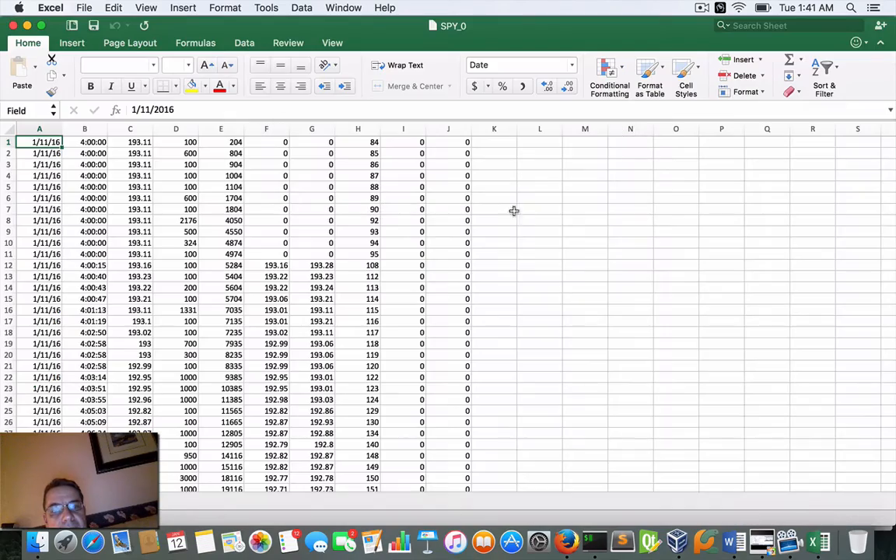
Go to the last data rows of the SPY_0 workbook.
{"action": "scroll", "coordinate": [520, 304], "scroll_direction": "down", "scroll_amount": 10}
{"action": "scroll", "coordinate": [521, 304], "scroll_direction": "down", "scroll_amount": 2}
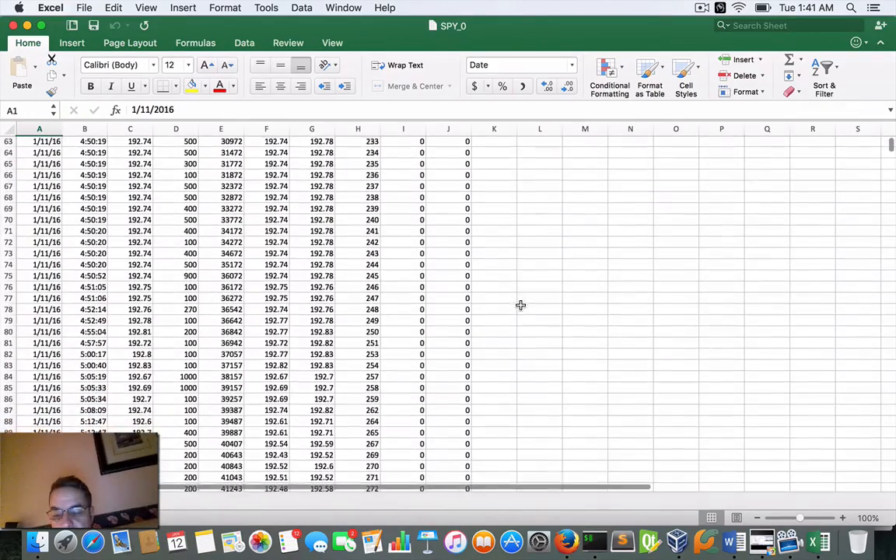
{"action": "key", "text": "Page_Down"}
{"action": "key", "text": "Page_Down"}
{"action": "key", "text": "Page_Down"}
{"action": "key", "text": "Page_Down"}
{"action": "key", "text": "Page_Down"}
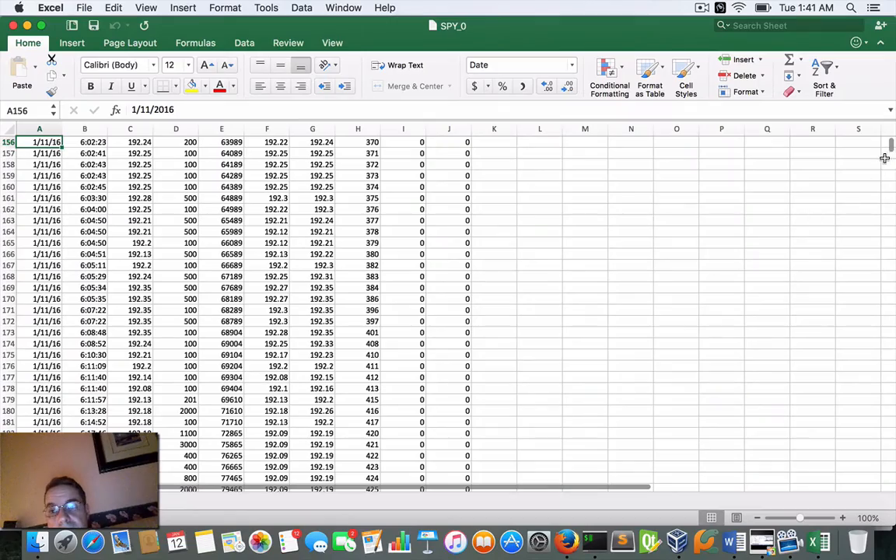
{"action": "left_click_drag", "start_coordinate": [891, 151], "coordinate": [877, 489]}
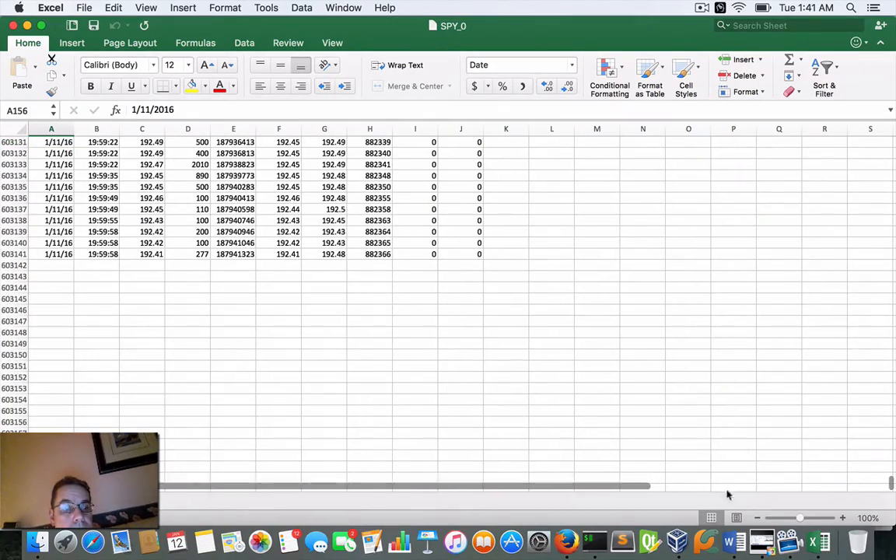
Compare the row noted in Word's Document2 with the last SPY_0 data row, selecting row 603141 in Excel.
{"action": "left_click", "coordinate": [729, 542]}
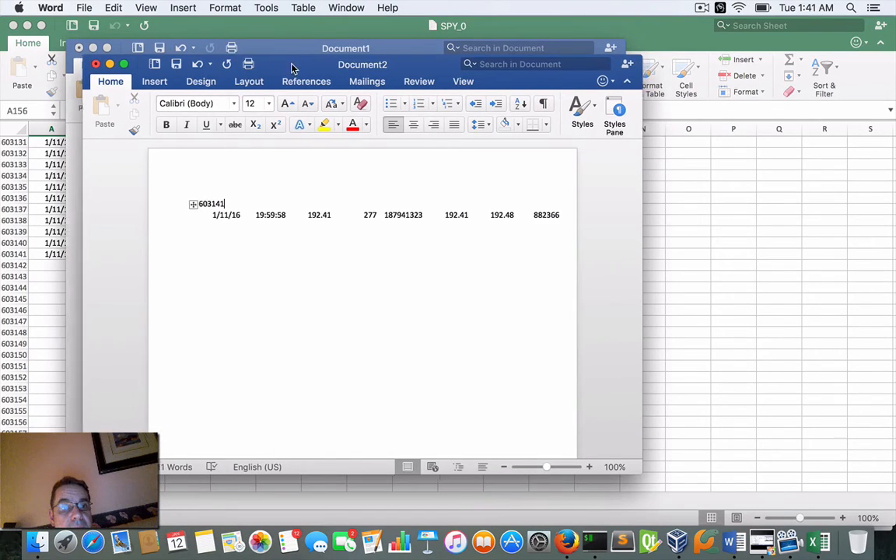
{"action": "left_click_drag", "start_coordinate": [290, 66], "coordinate": [402, 70]}
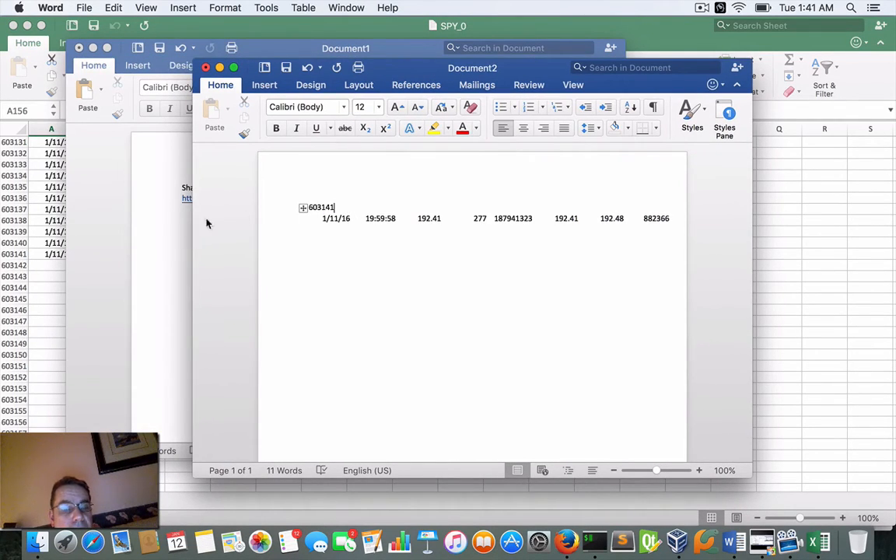
{"action": "left_click", "coordinate": [36, 265]}
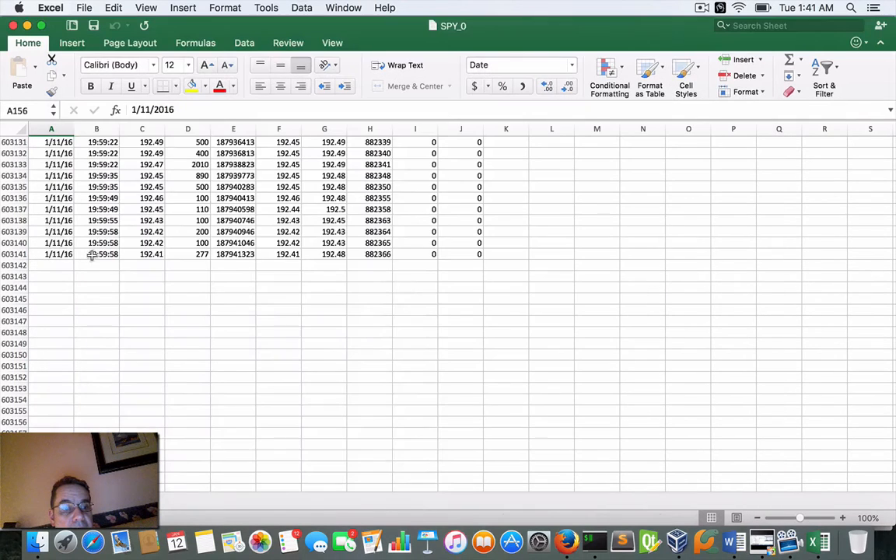
{"action": "left_click", "coordinate": [268, 255]}
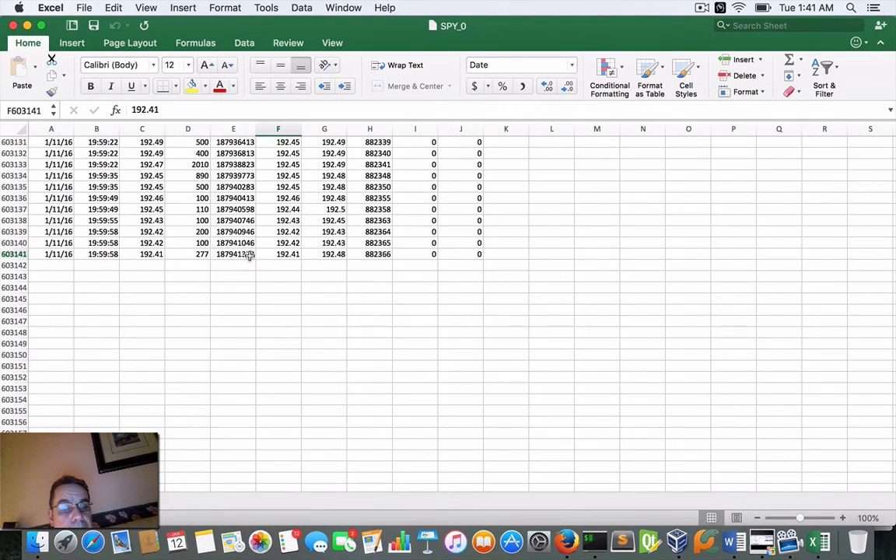
{"action": "left_click", "coordinate": [14, 254]}
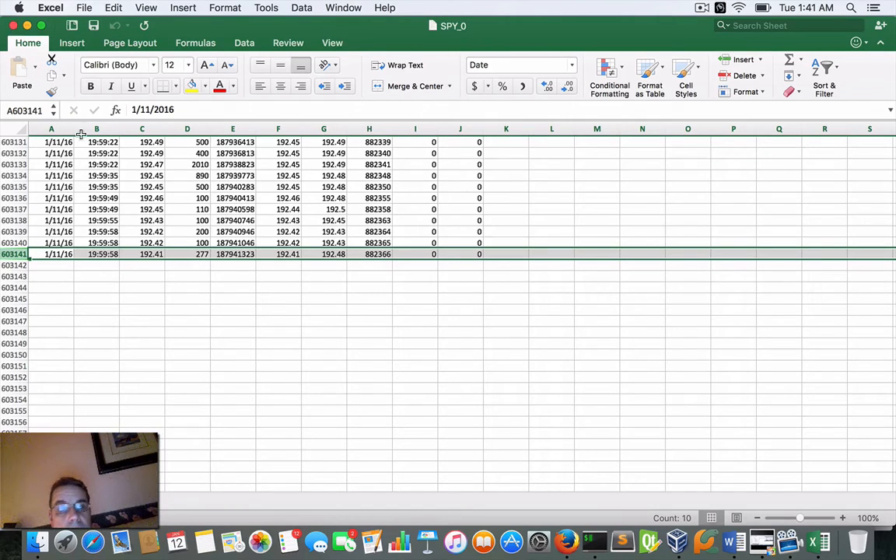
Close the SPY_0 workbook and bring QCollector's real-time updates forward in the Windows 7 virtual machine.
{"action": "left_click", "coordinate": [12, 26]}
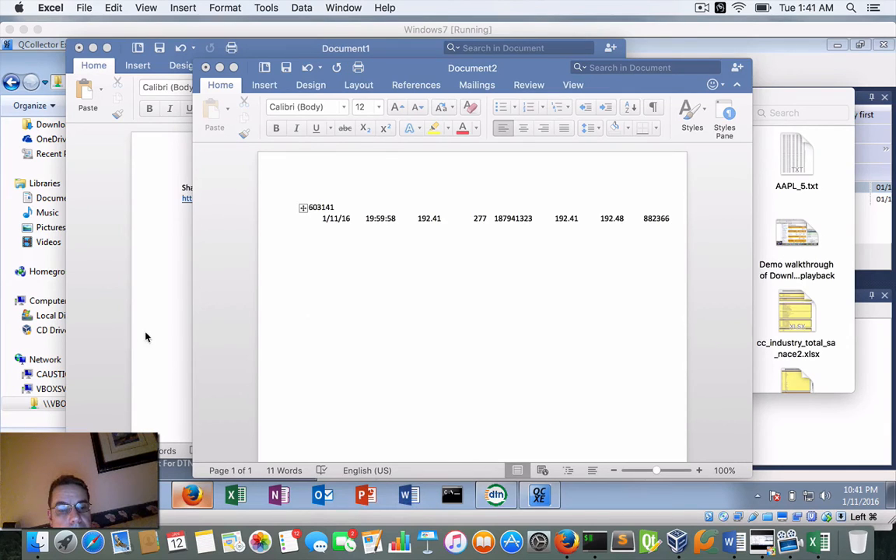
{"action": "left_click", "coordinate": [46, 58]}
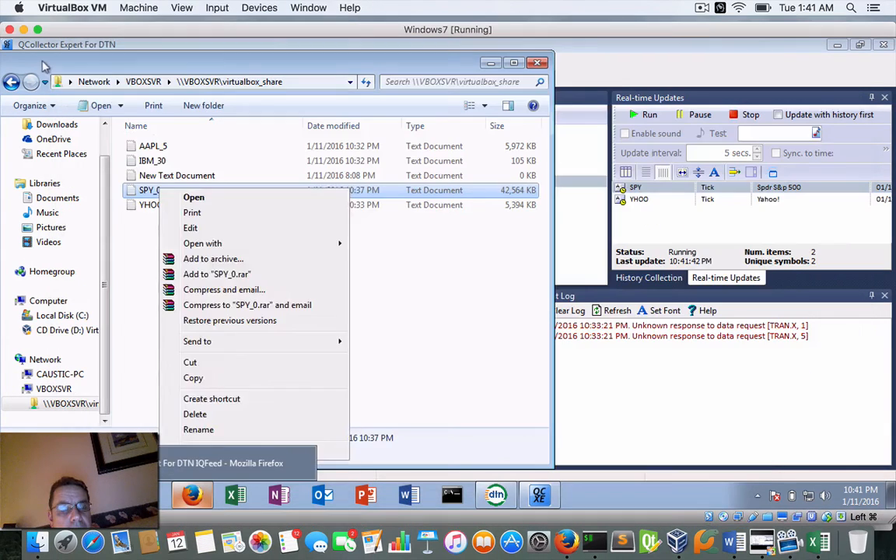
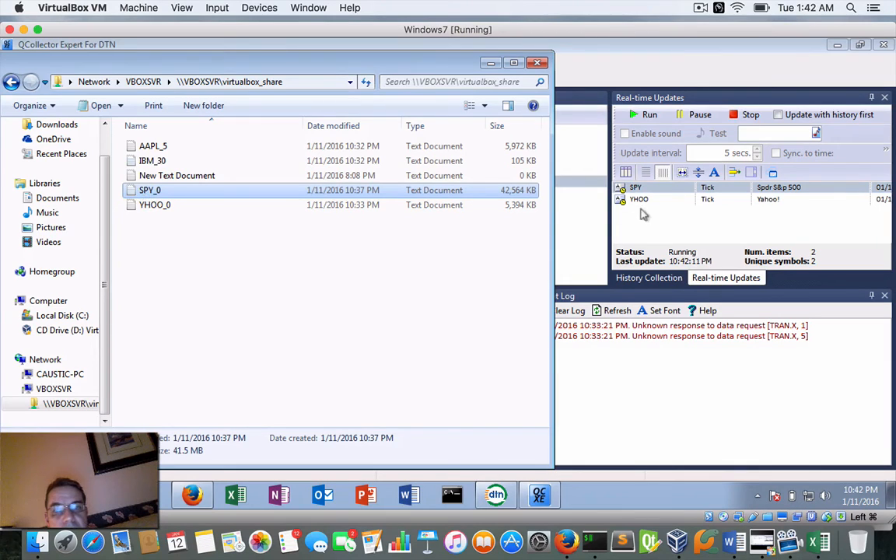
{"action": "left_click", "coordinate": [677, 218]}
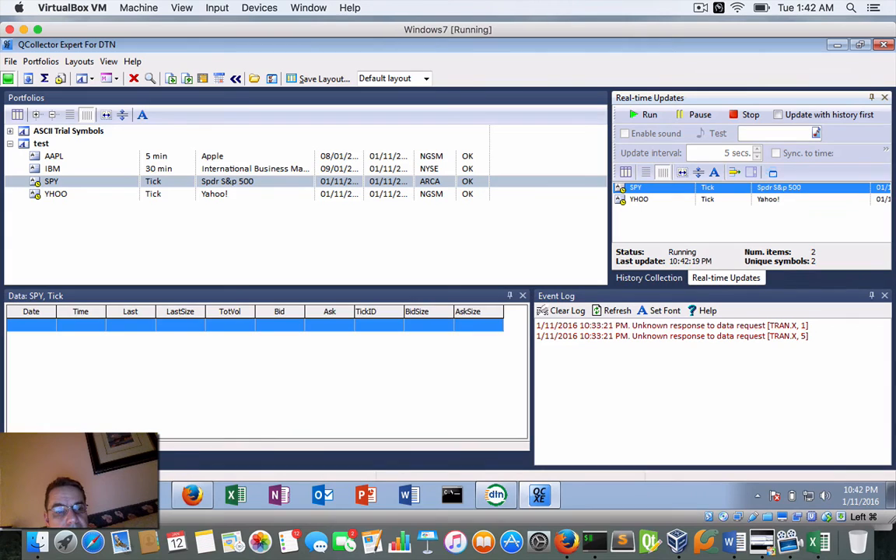
Bring the virtualbox_share folder window forward in Windows 7 and check the SPY_0 file's modified time.
{"action": "left_click", "coordinate": [46, 458]}
{"action": "left_click", "coordinate": [116, 458]}
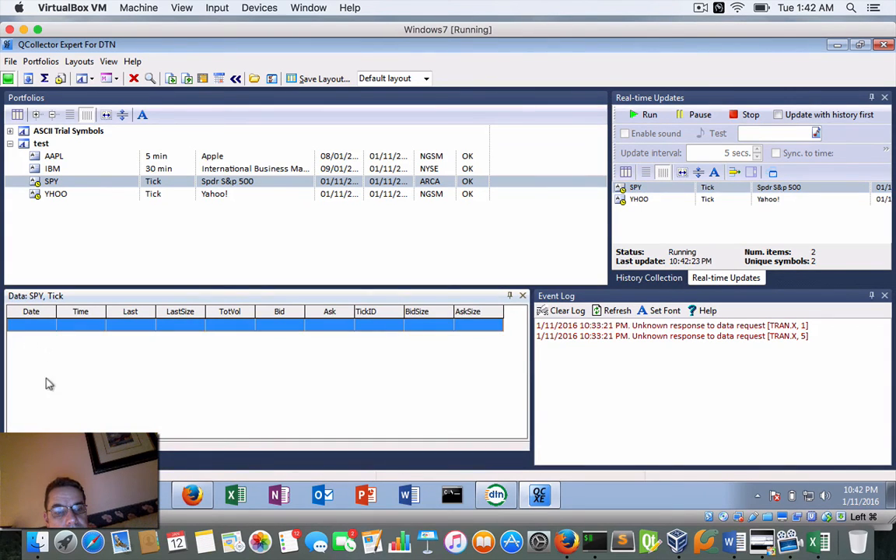
{"action": "left_click", "coordinate": [105, 495]}
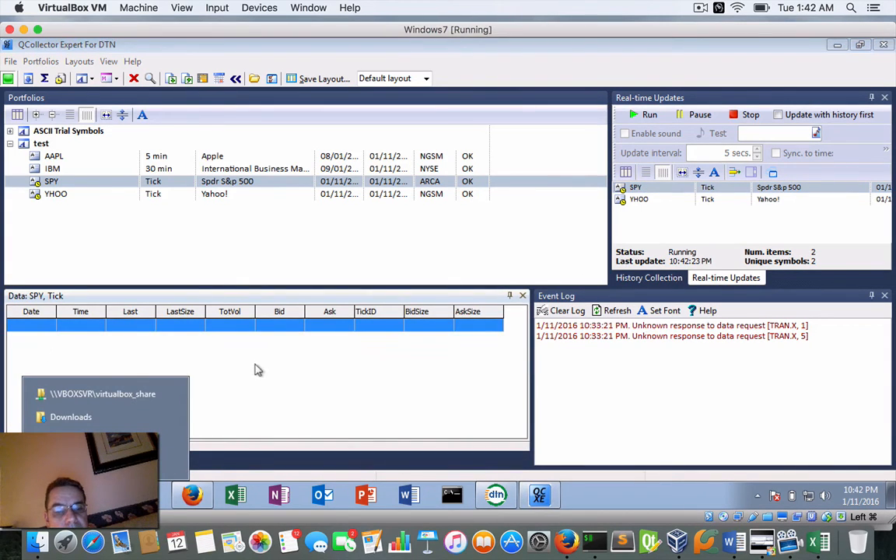
{"action": "left_click", "coordinate": [101, 396]}
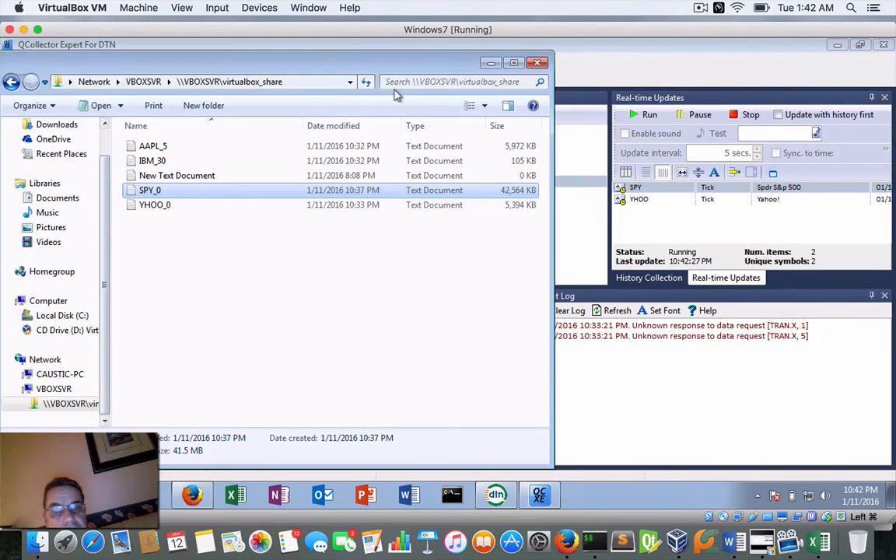
{"action": "left_click", "coordinate": [373, 194]}
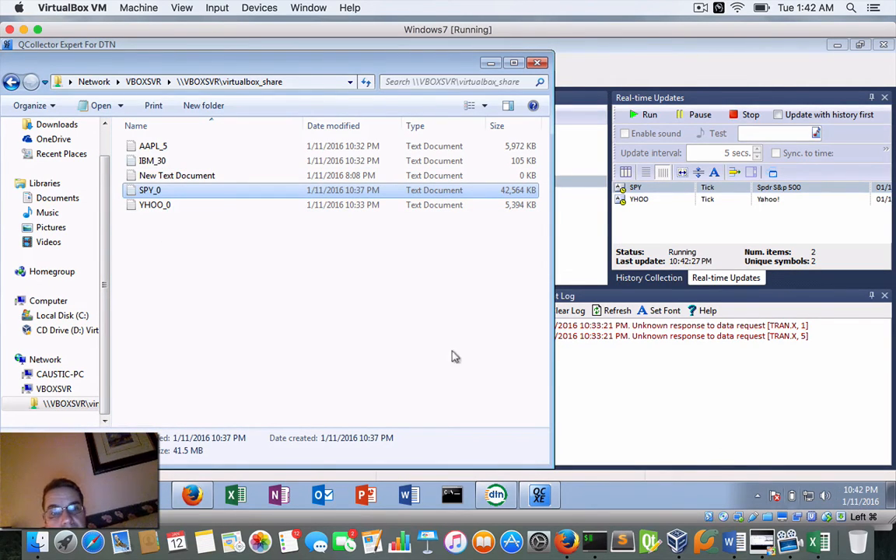
Reopen virtualbox_share through VBOXSVR to refresh its listing and recheck the SPY_0 file's details.
{"action": "left_click", "coordinate": [268, 287]}
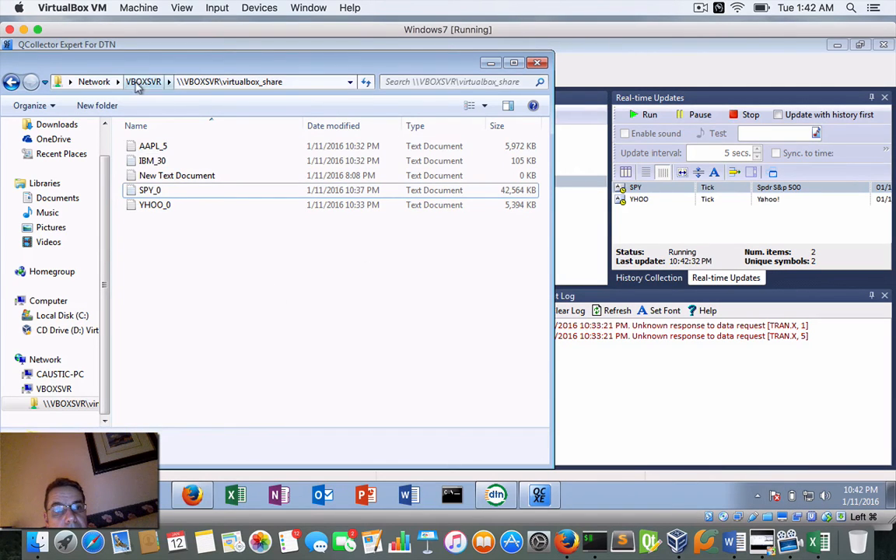
{"action": "left_click", "coordinate": [145, 81]}
{"action": "double_click", "coordinate": [152, 133]}
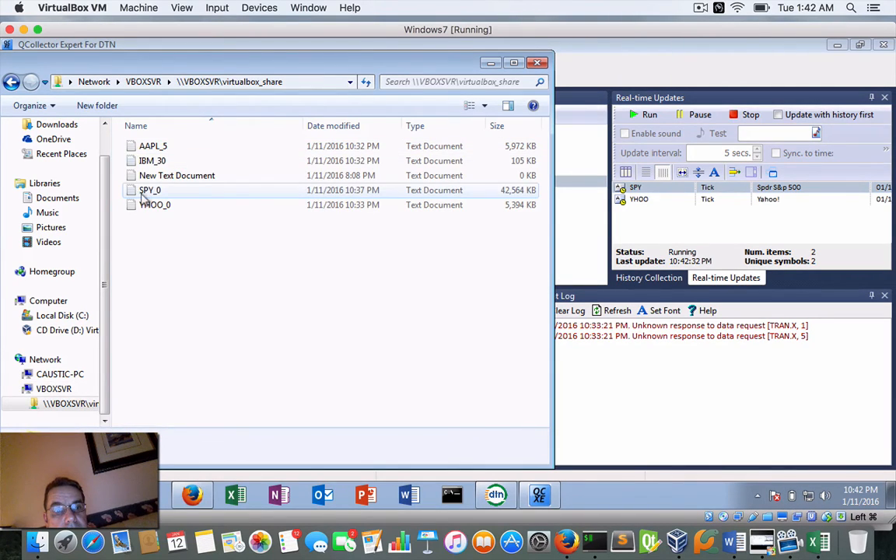
{"action": "left_click", "coordinate": [340, 196]}
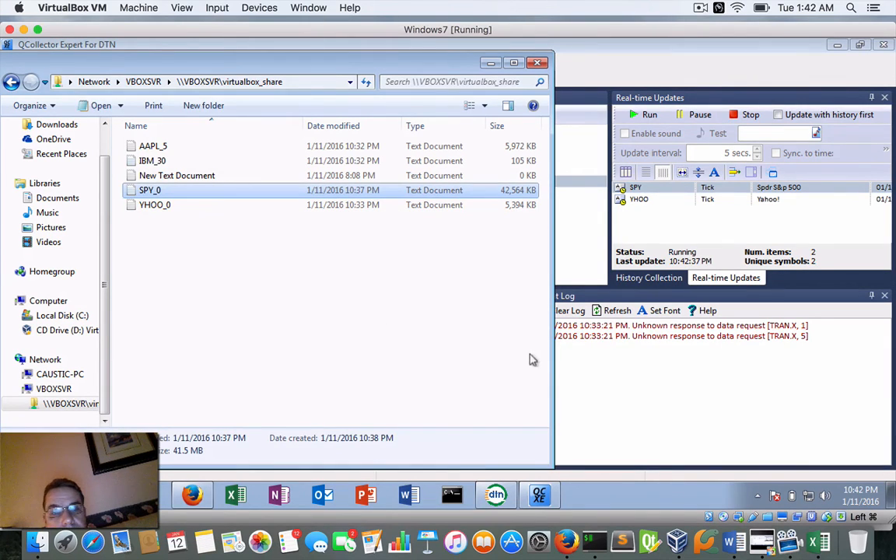
Switch to Excel on the Mac and quit it without creating a workbook.
{"action": "left_click", "coordinate": [814, 542]}
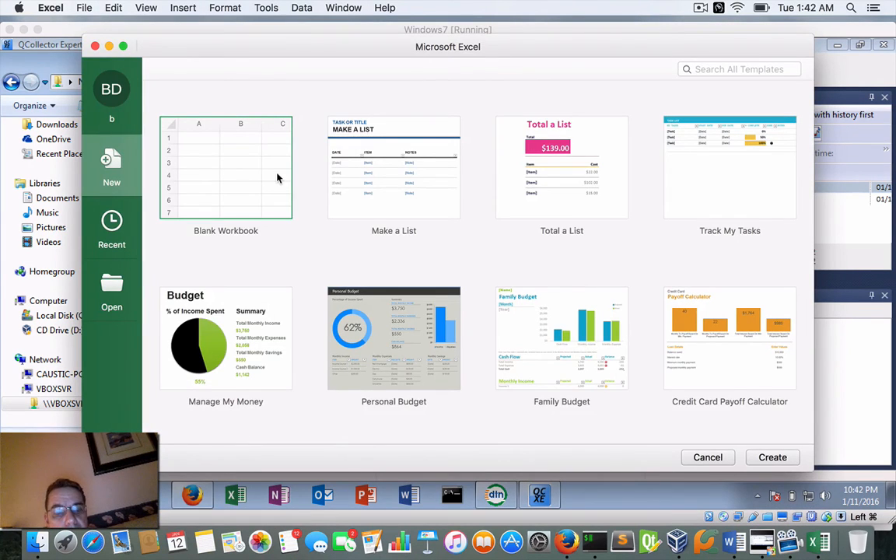
{"action": "key", "text": "super+q"}
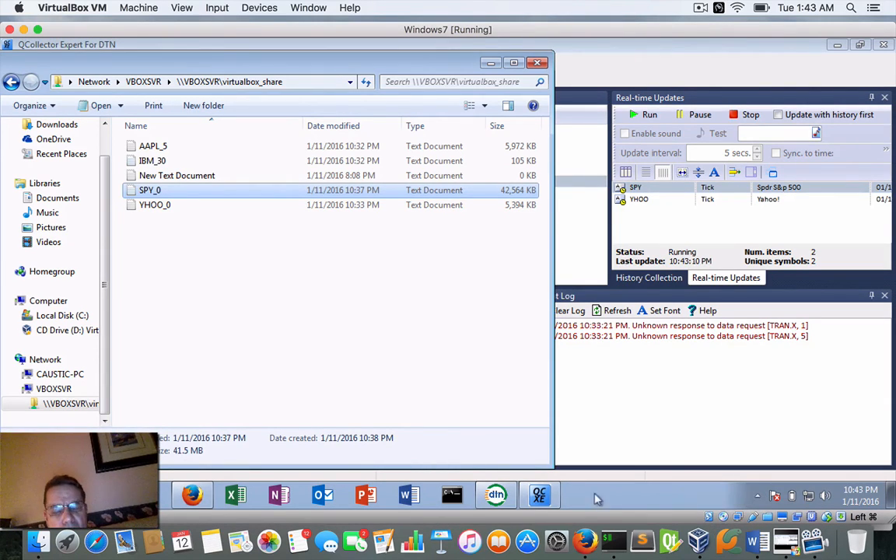
{"action": "left_click", "coordinate": [705, 9]}
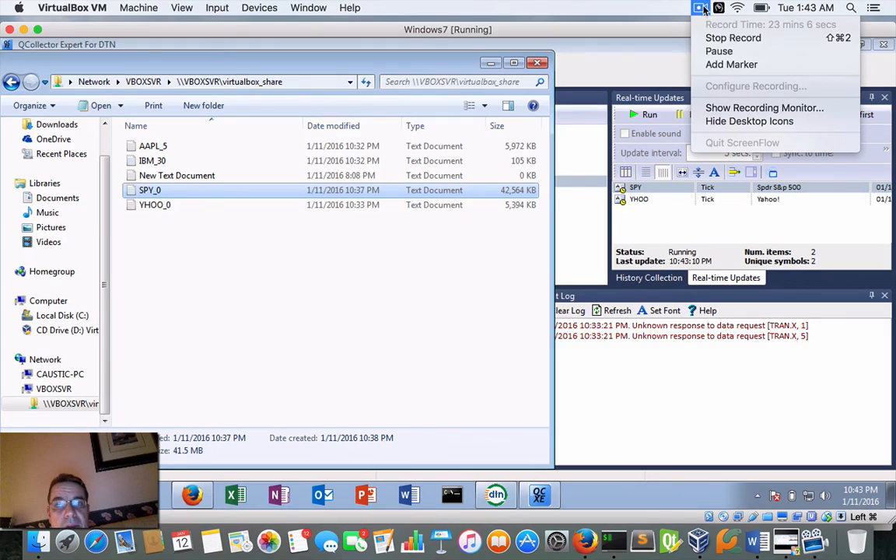